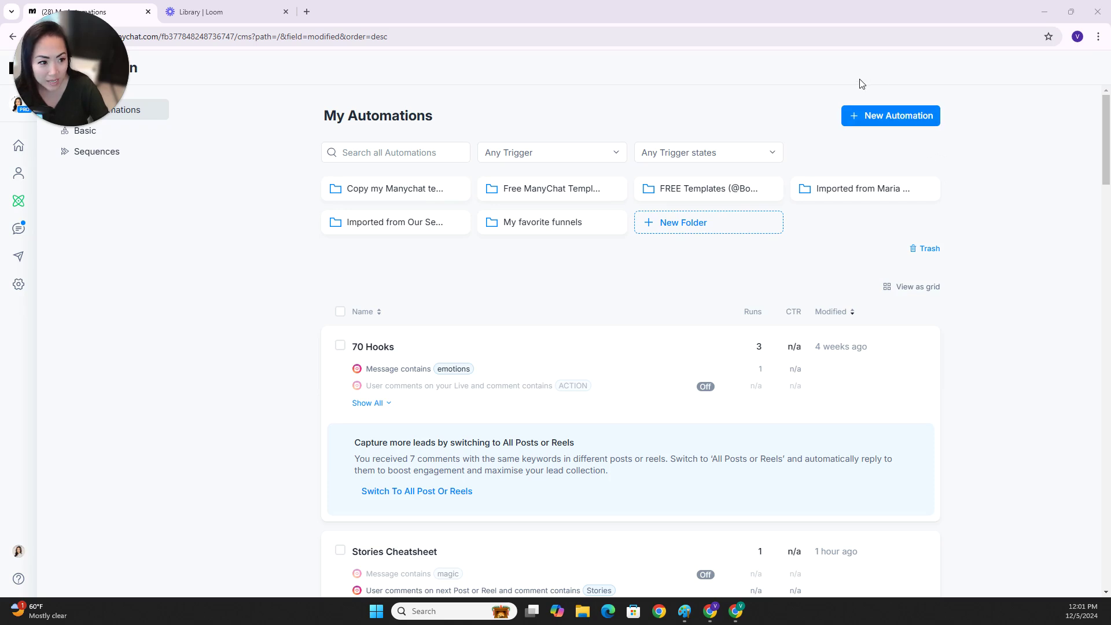
Create a new automation from scratch and add the Instagram trigger for users commenting on a post or reel
left_click(881, 119)
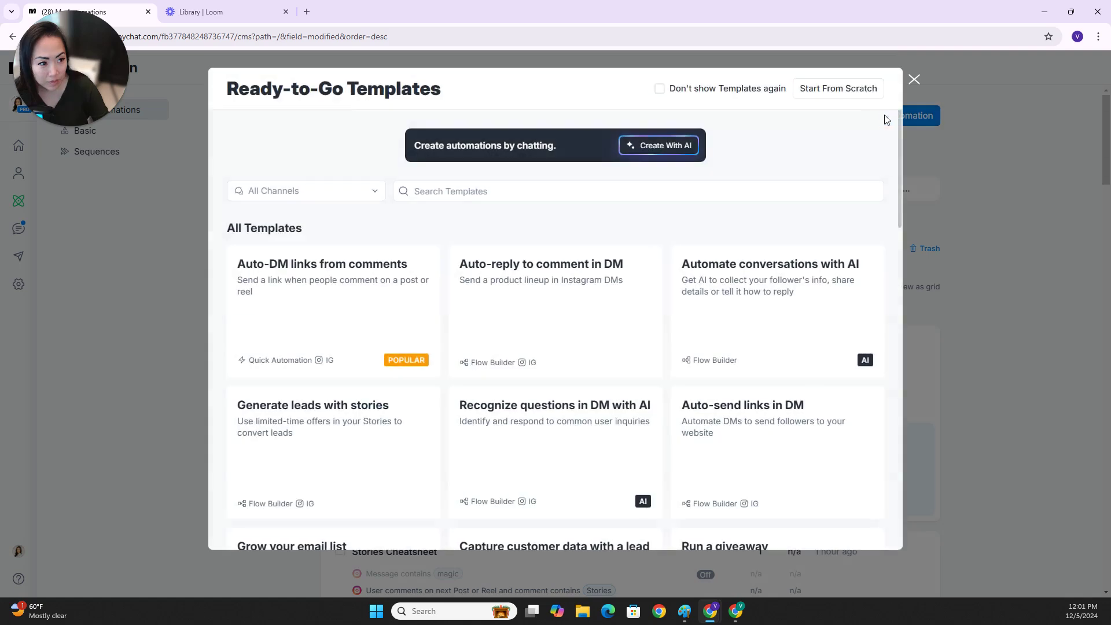
left_click(840, 90)
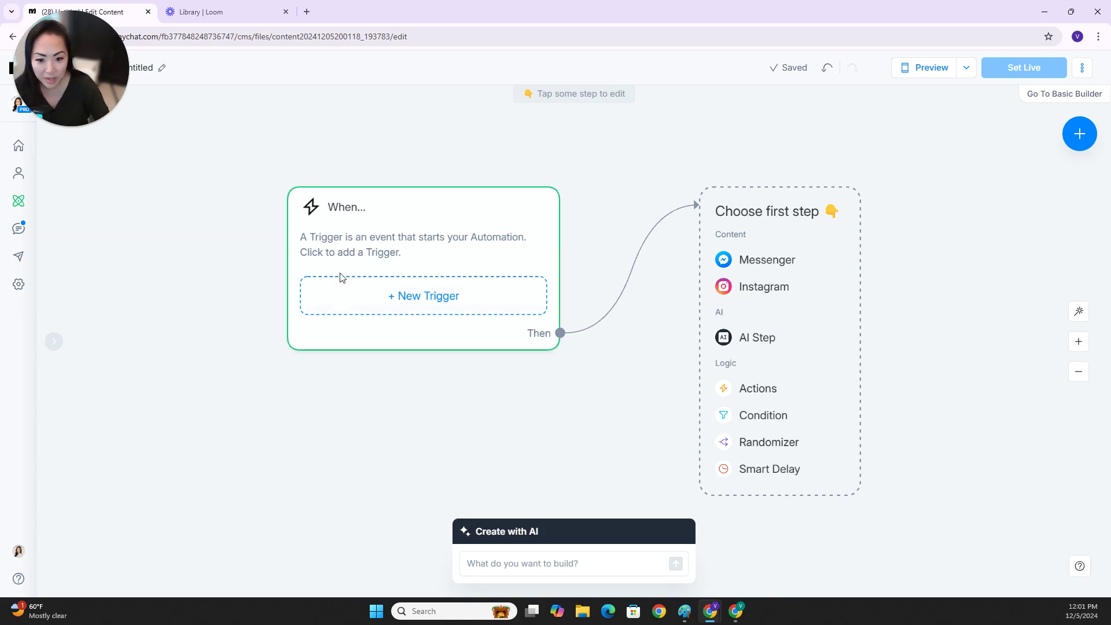
left_click(349, 307)
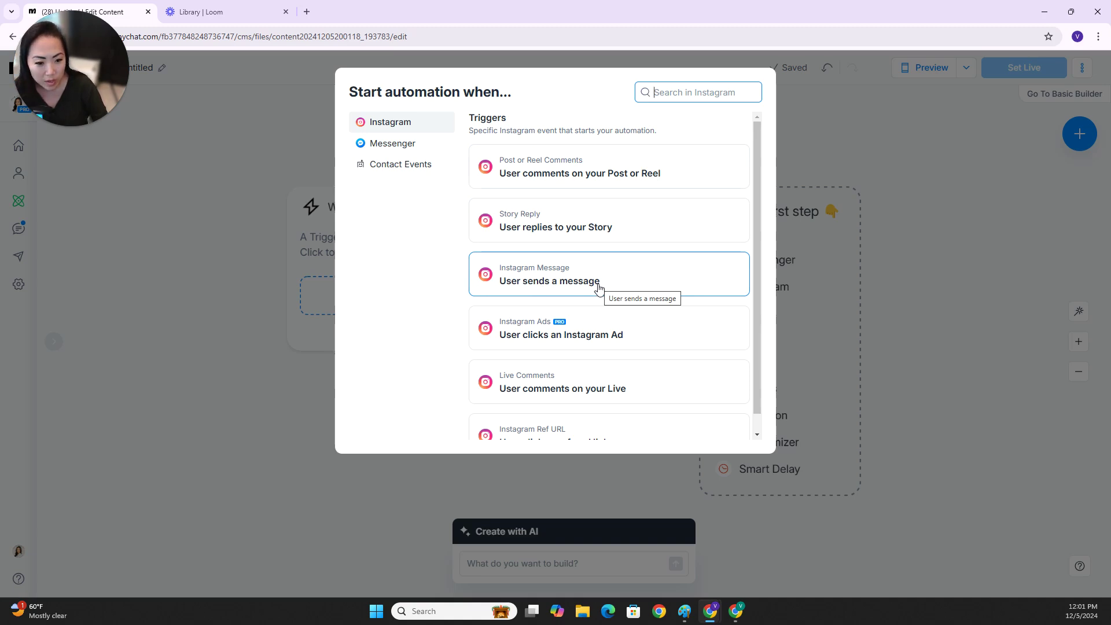
scroll(622, 289, "down", 1)
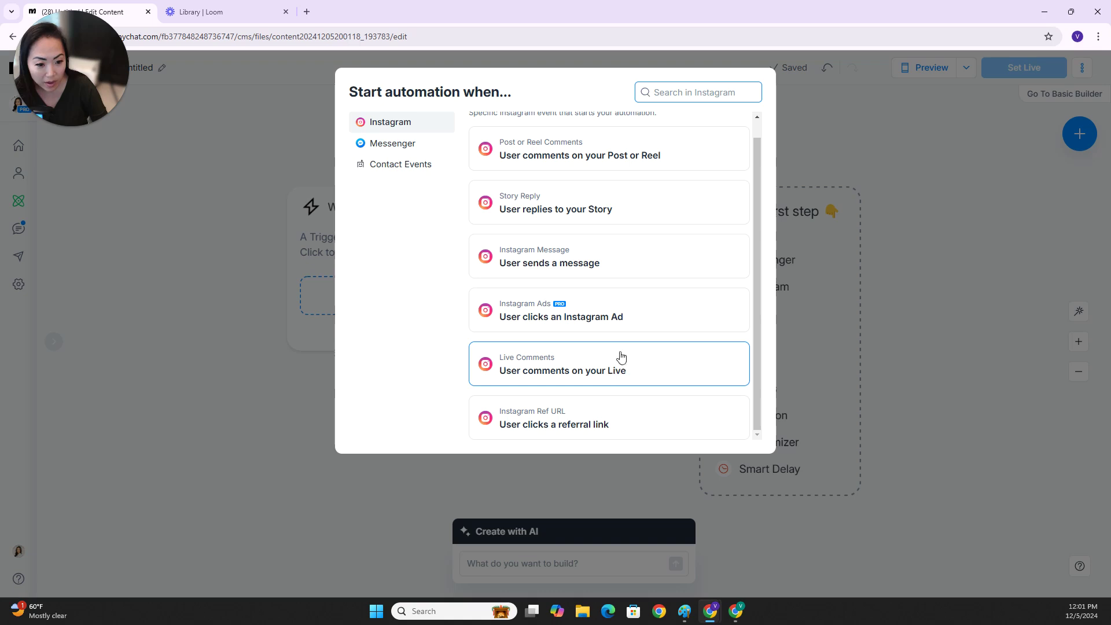
scroll(602, 289, "up", 1)
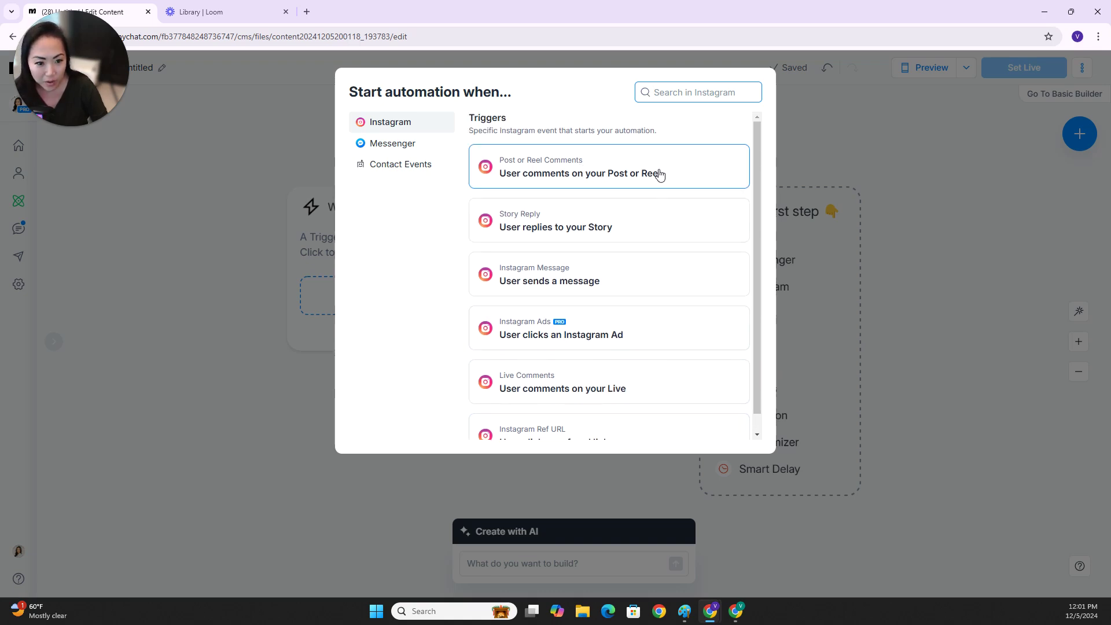
left_click(556, 180)
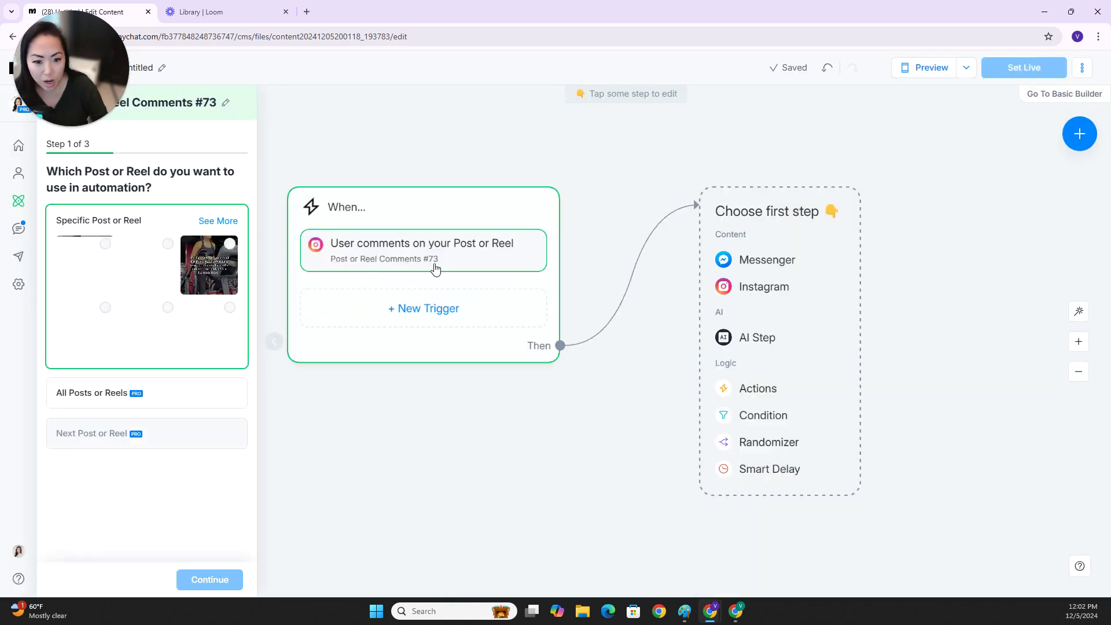
Apply the comment trigger to all posts or reels and require comments to include the keyword "masterclass"
left_click(180, 403)
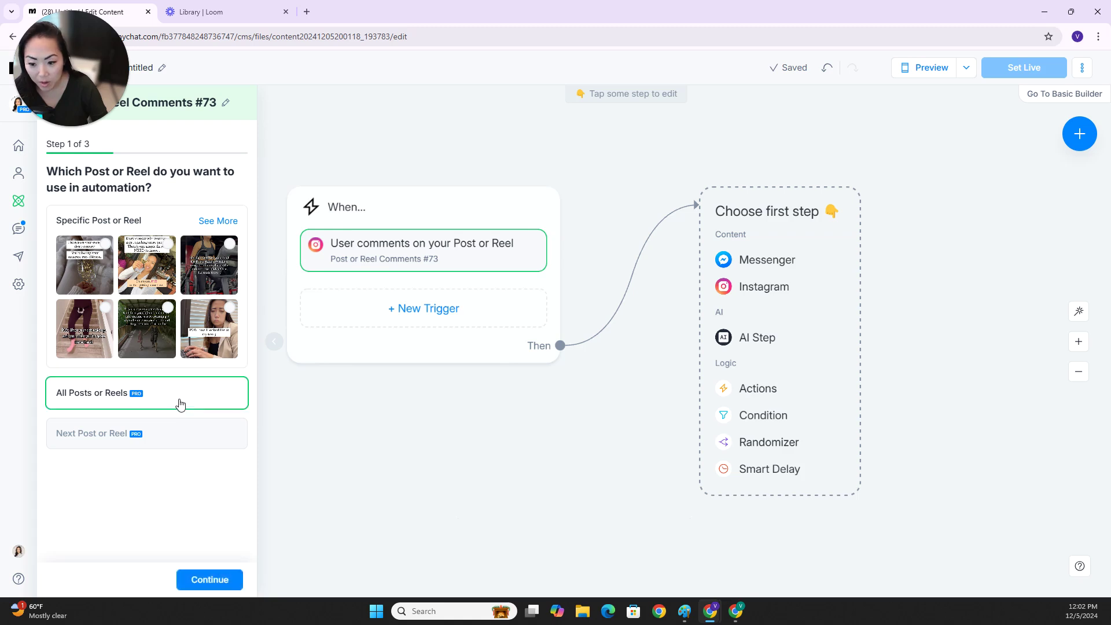
left_click(210, 581)
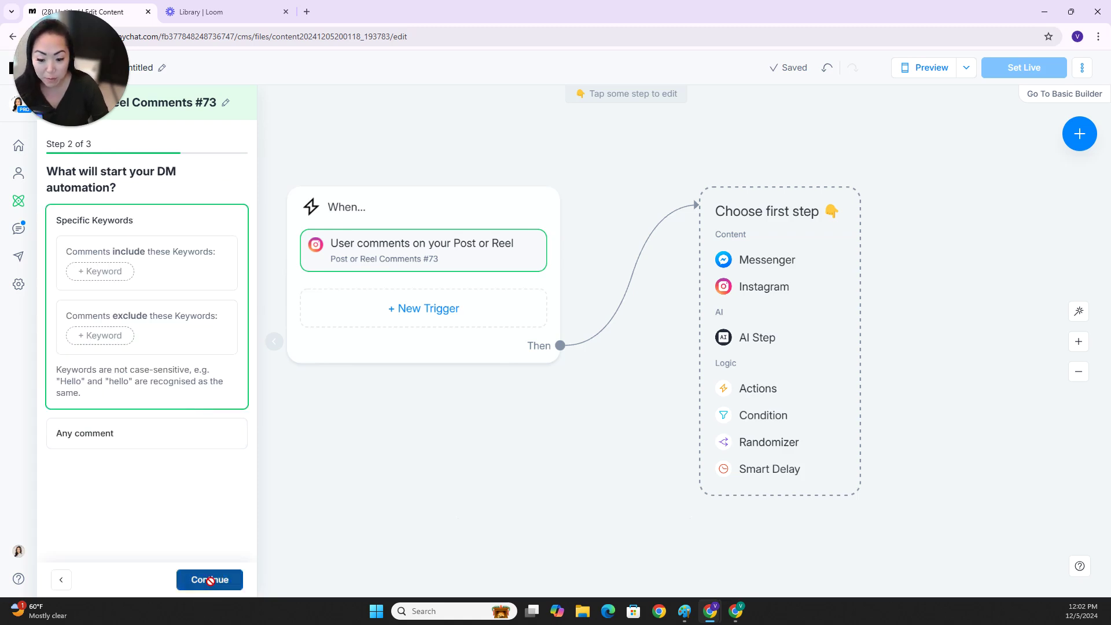
left_click(118, 275)
type("masterclass")
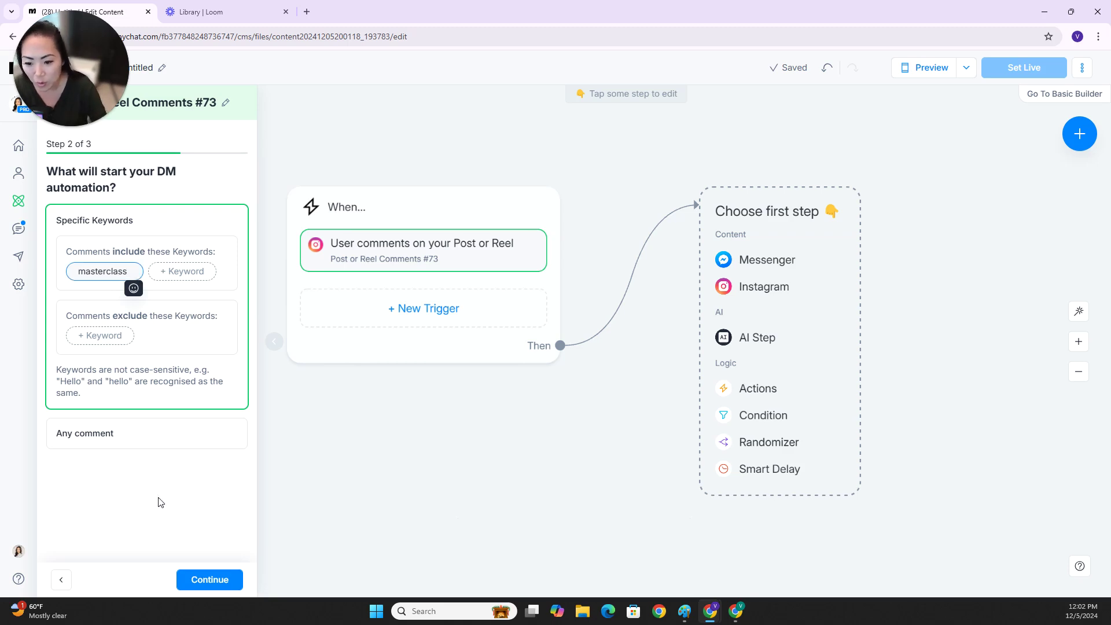
left_click(174, 526)
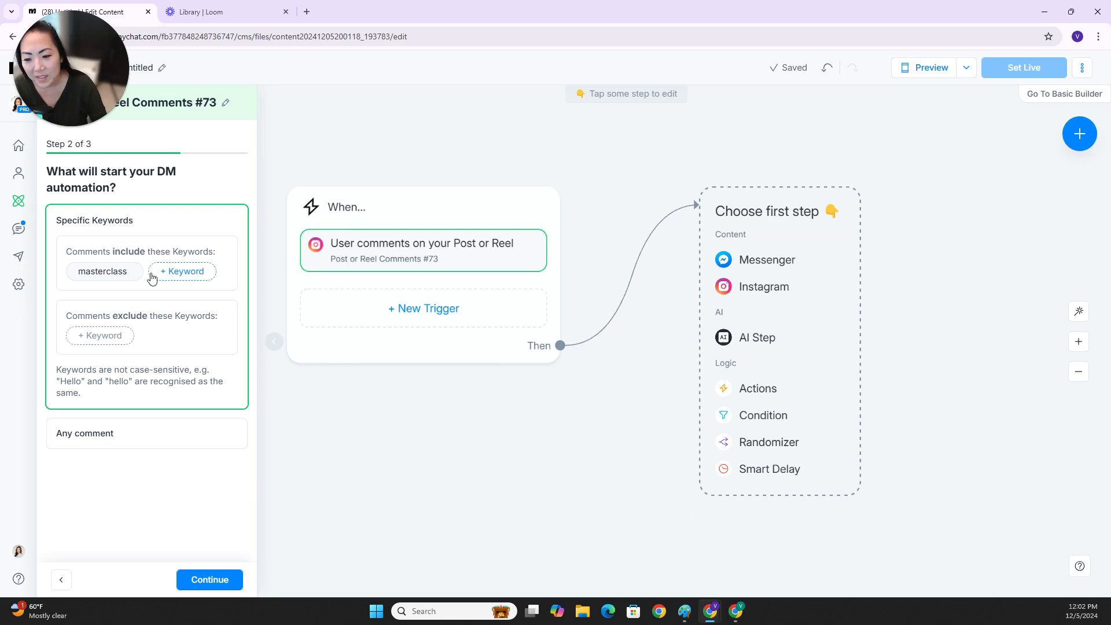
left_click(209, 581)
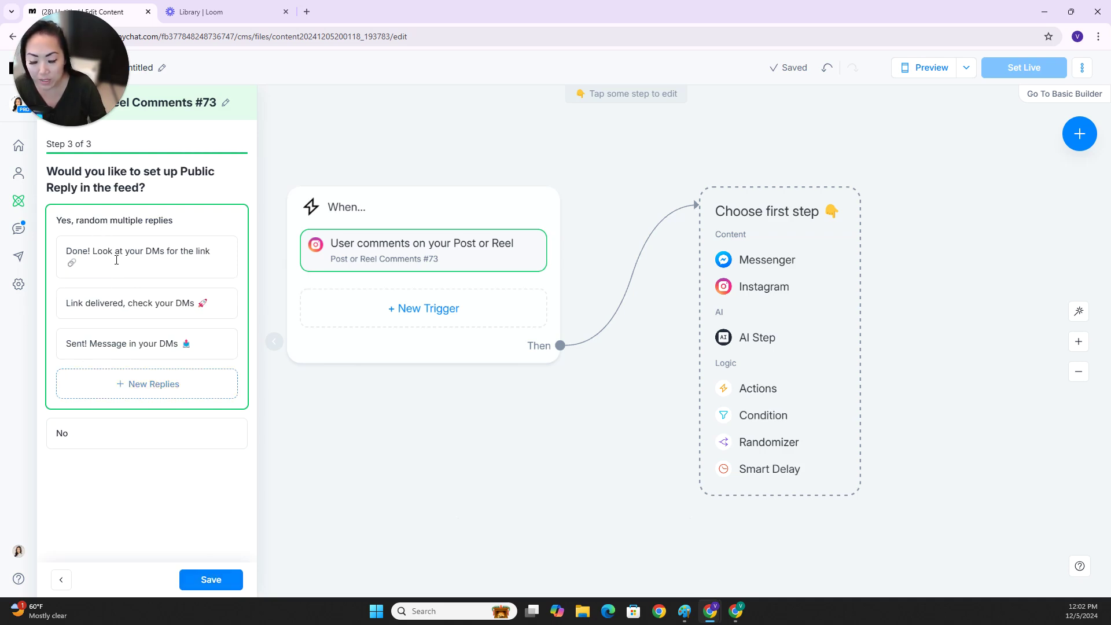
Append "Check your request folder" to the first public reply and save the comment trigger
left_click(61, 579)
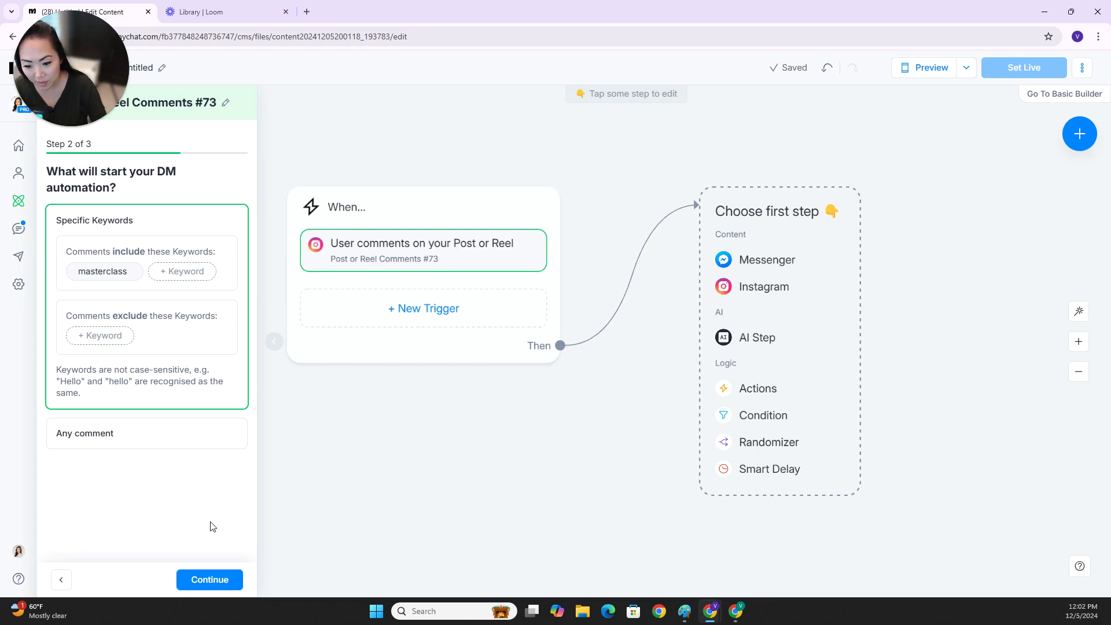
left_click(208, 581)
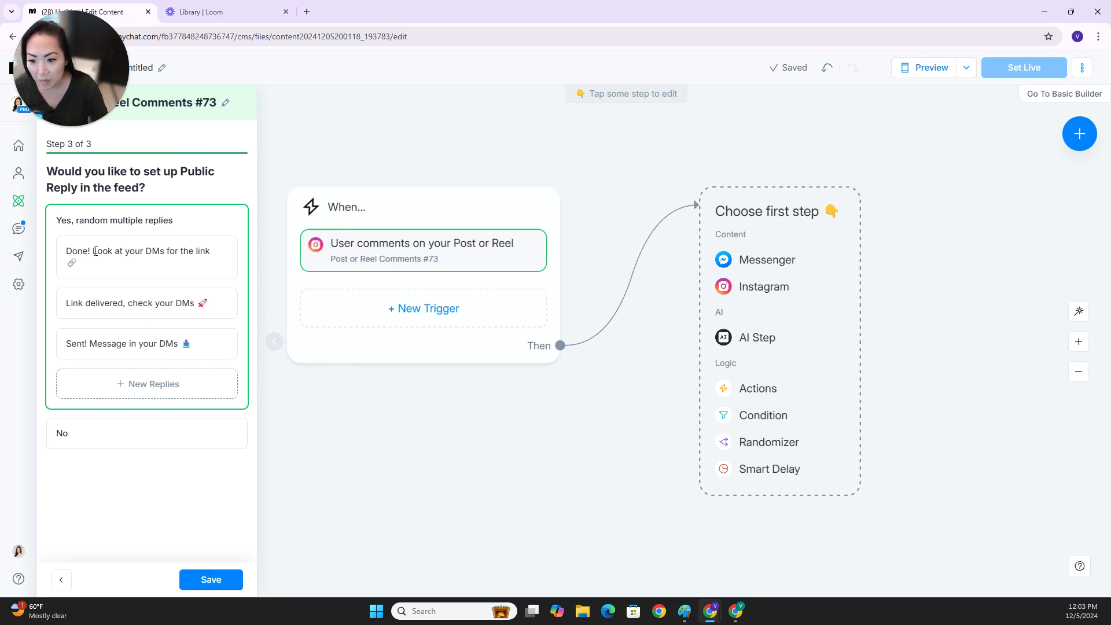
left_click(133, 262)
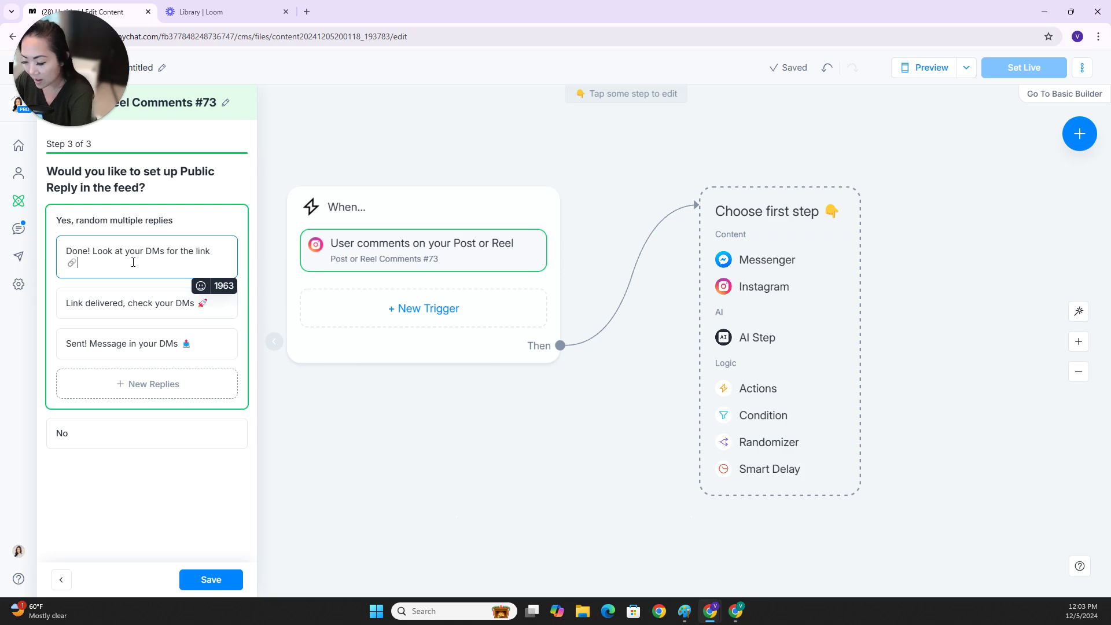
type("Check yo")
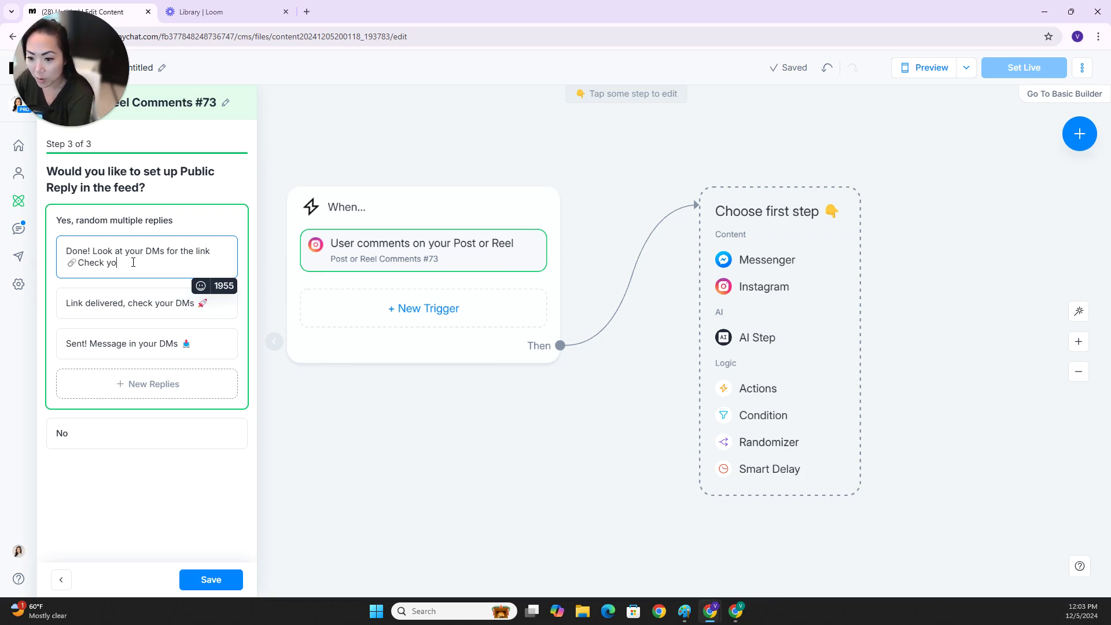
type("ur request folder")
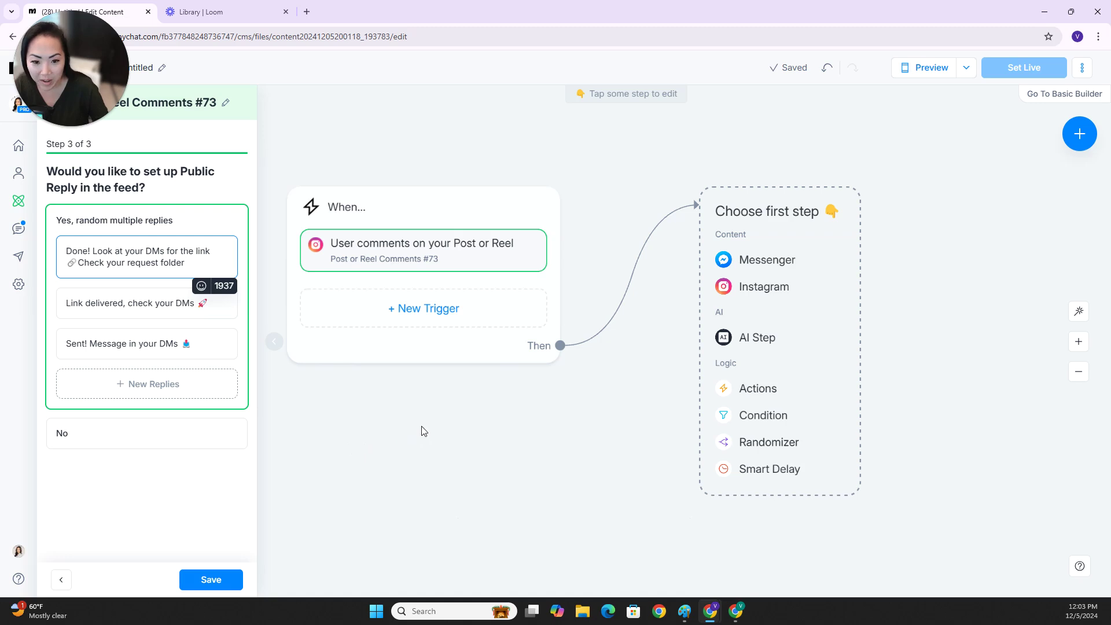
left_click(274, 498)
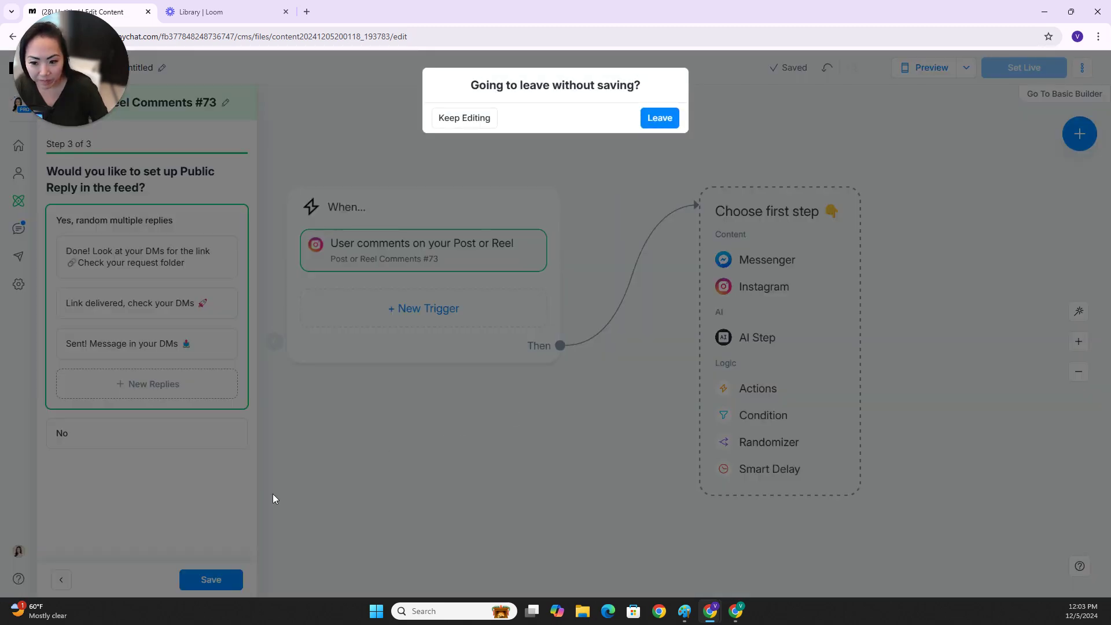
left_click(469, 117)
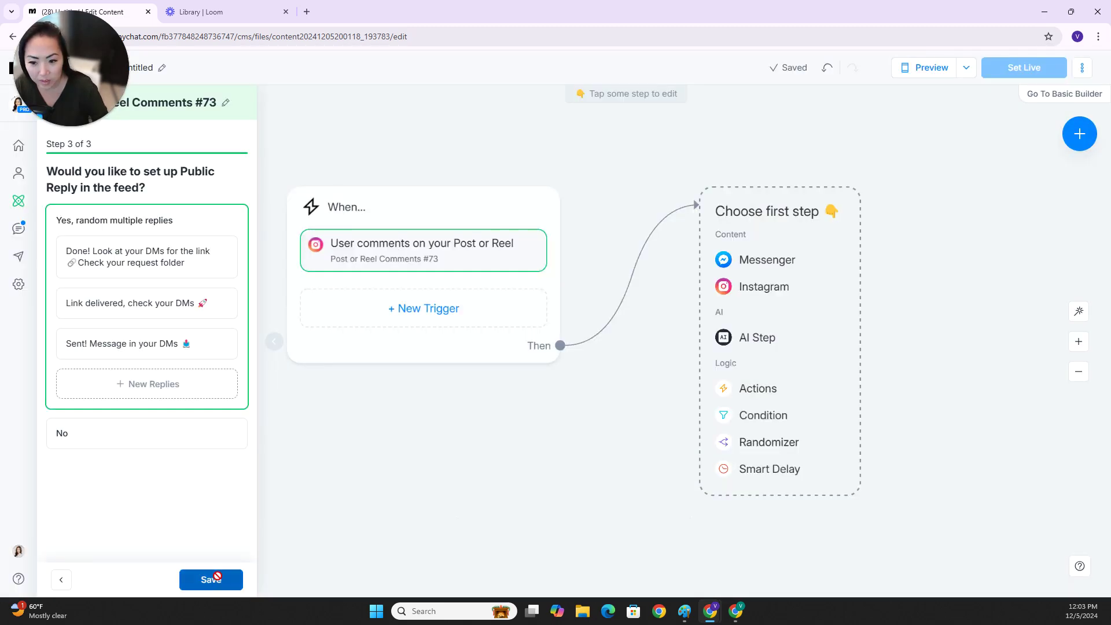
left_click(229, 580)
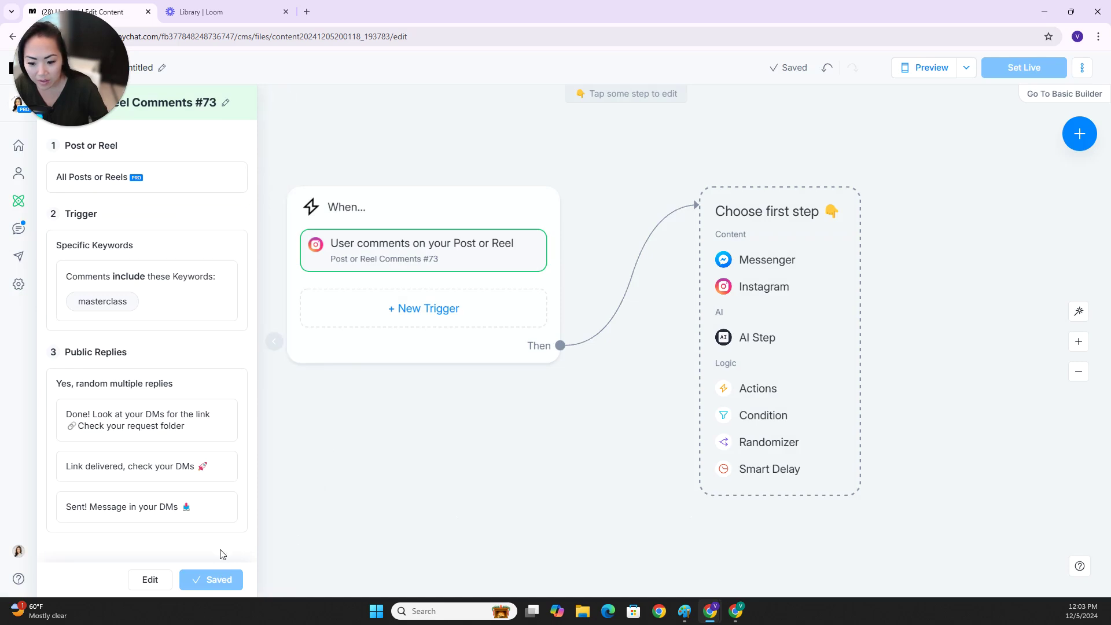
Add a trigger for users replying to any Instagram story, with an automatic heart reaction to replies, and save it
left_click(441, 314)
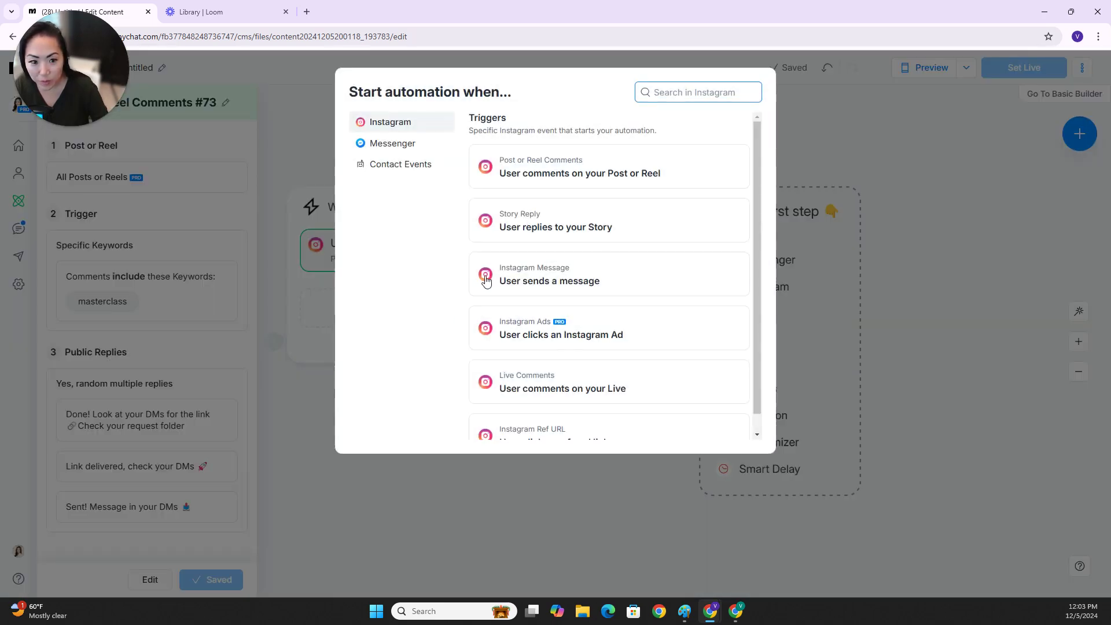
left_click(583, 231)
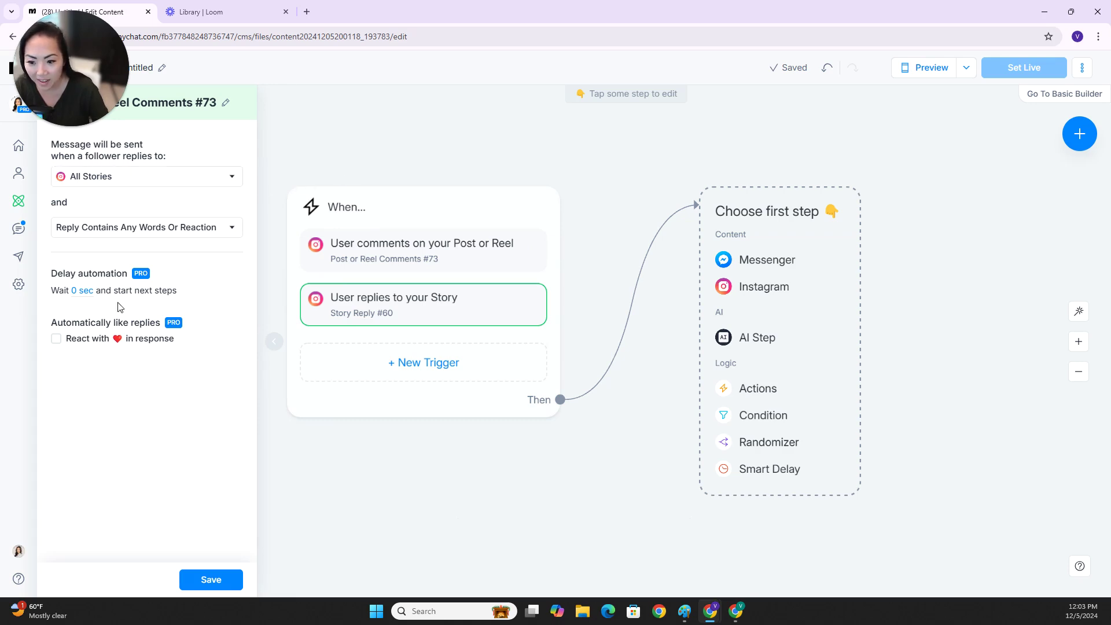
left_click(56, 339)
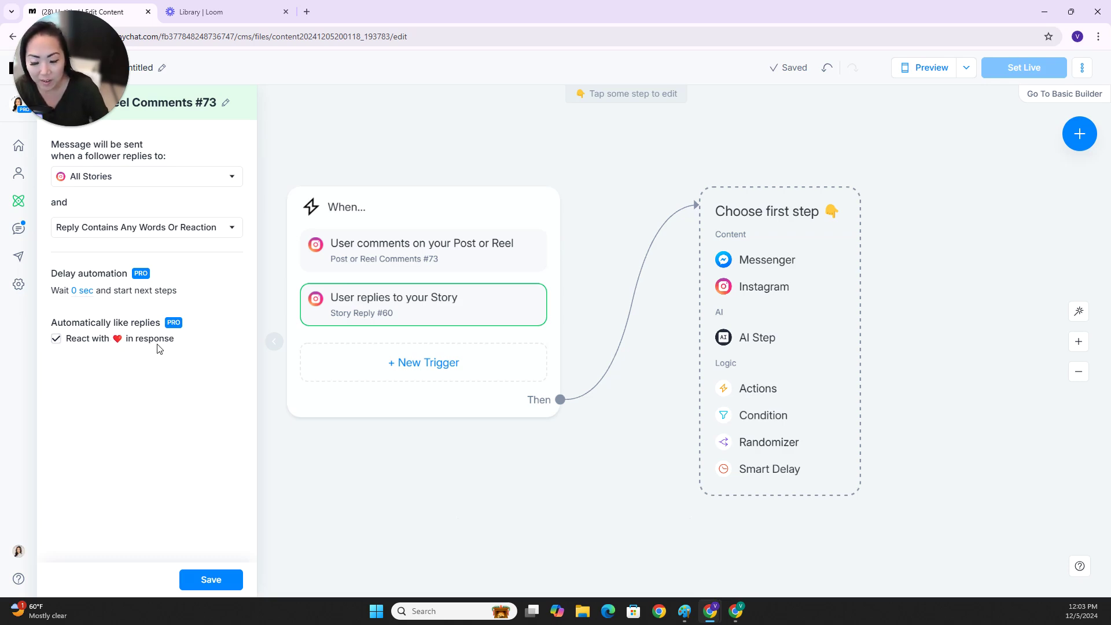
left_click(217, 584)
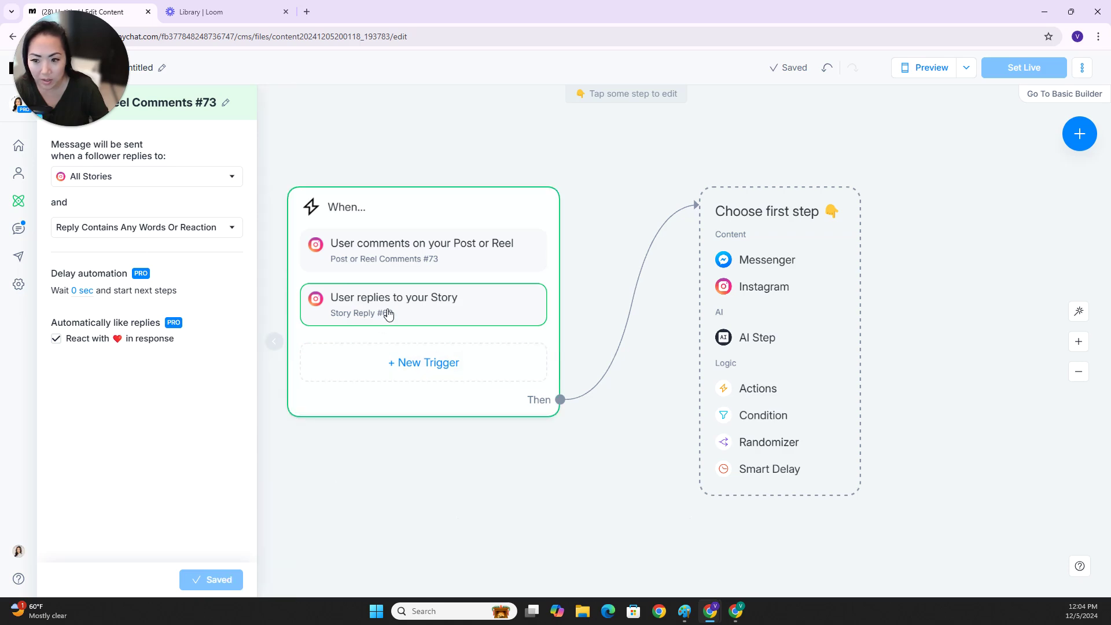
Restrict the story reply trigger to replies containing specific words, using the keyword "masterclass"
left_click(394, 493)
left_click(405, 322)
left_click(152, 228)
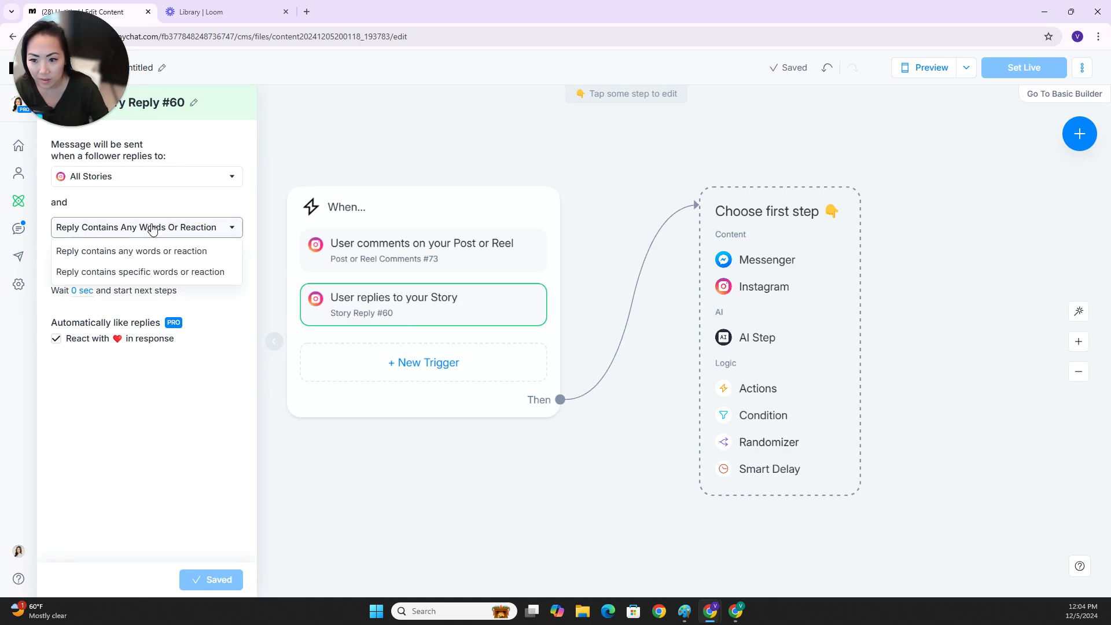
left_click(155, 272)
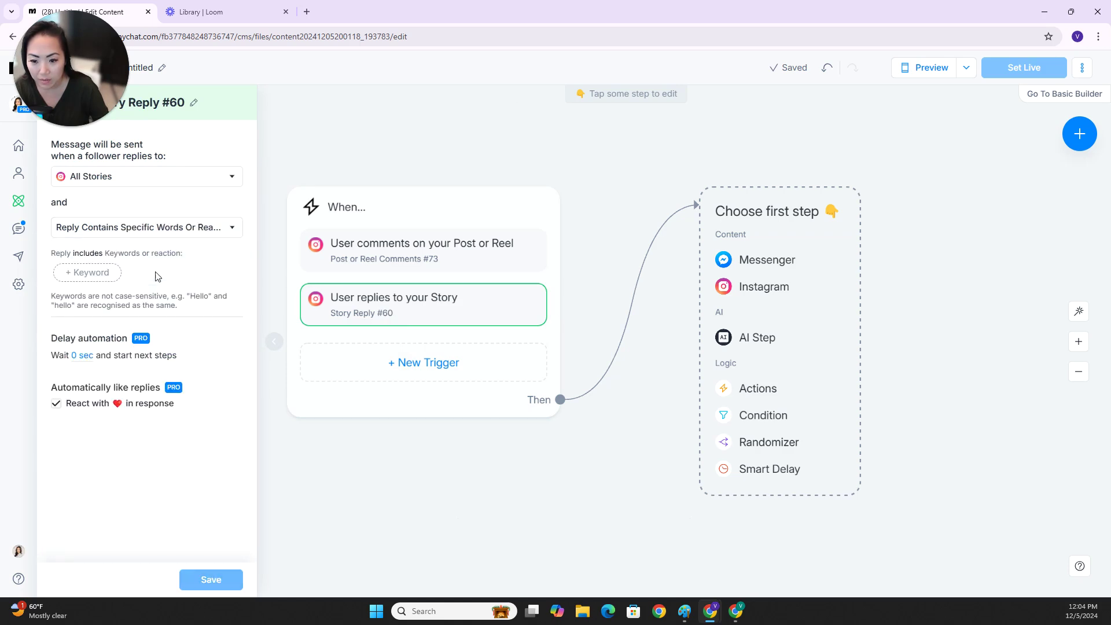
left_click(87, 272)
type("masterclass")
key("Return")
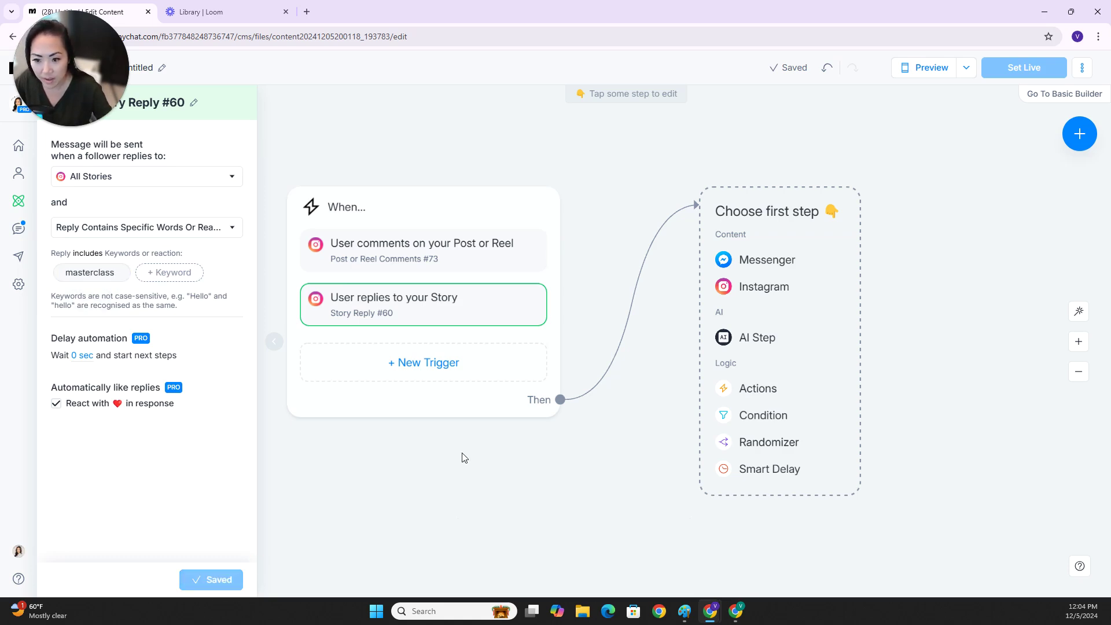
Add an Instagram message trigger that detects the specific word "masterclass" in a message, and save it
left_click(397, 371)
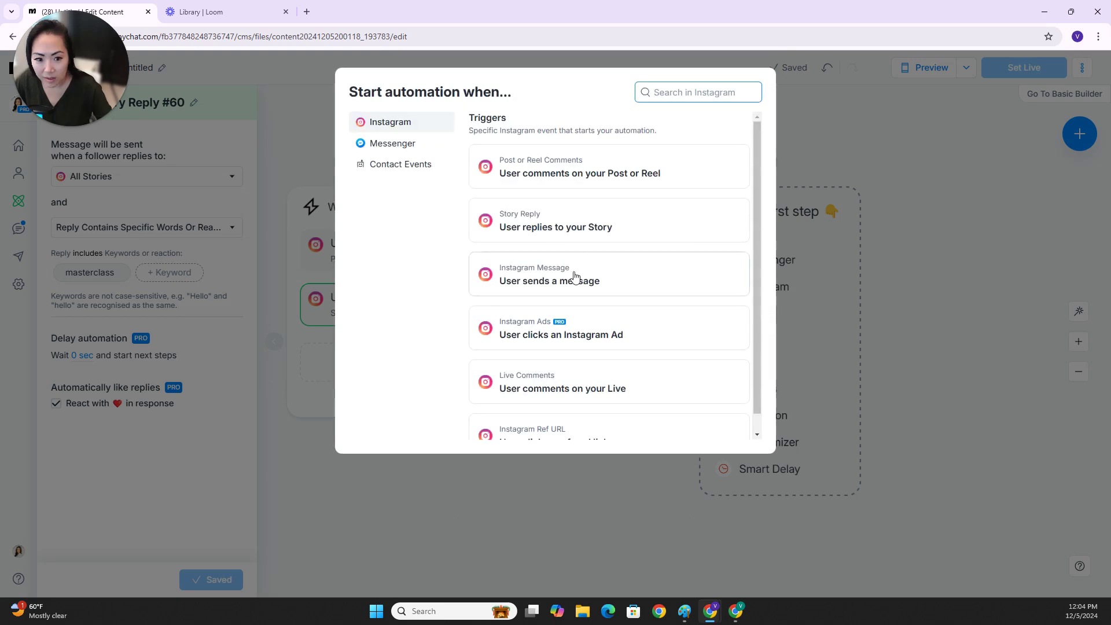
left_click(574, 283)
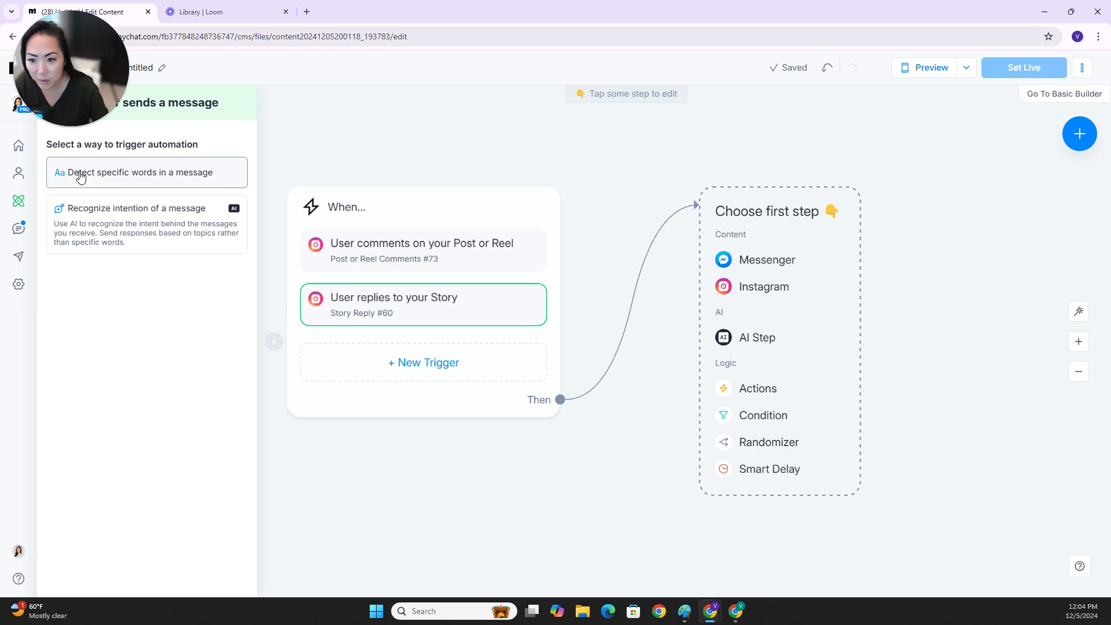
left_click(104, 171)
left_click(103, 180)
type("masterclass")
left_click(217, 584)
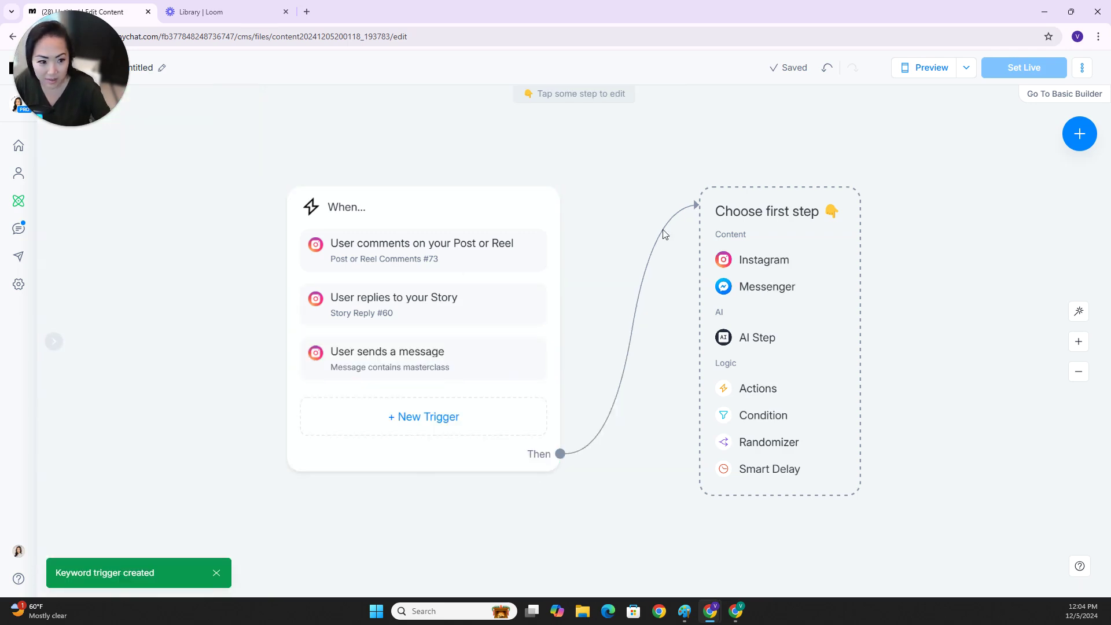
Add a Condition as the first step, checking that the contact follows your Instagram account, and move it nearer the trigger block
left_click_drag(620, 261, 489, 249)
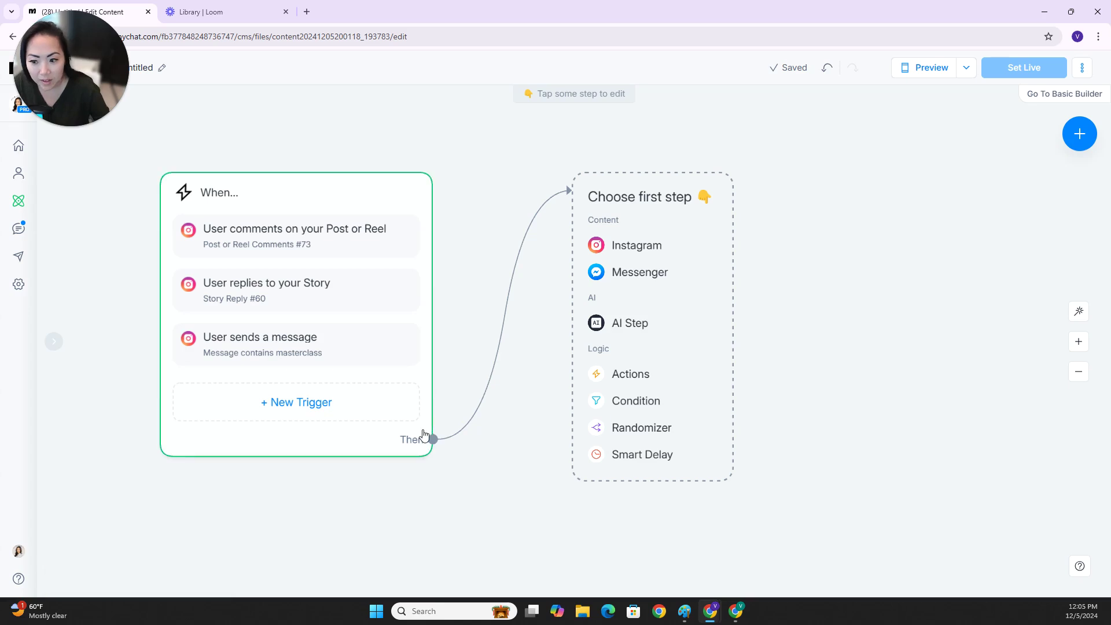
left_click_drag(432, 440, 519, 296)
left_click(528, 266)
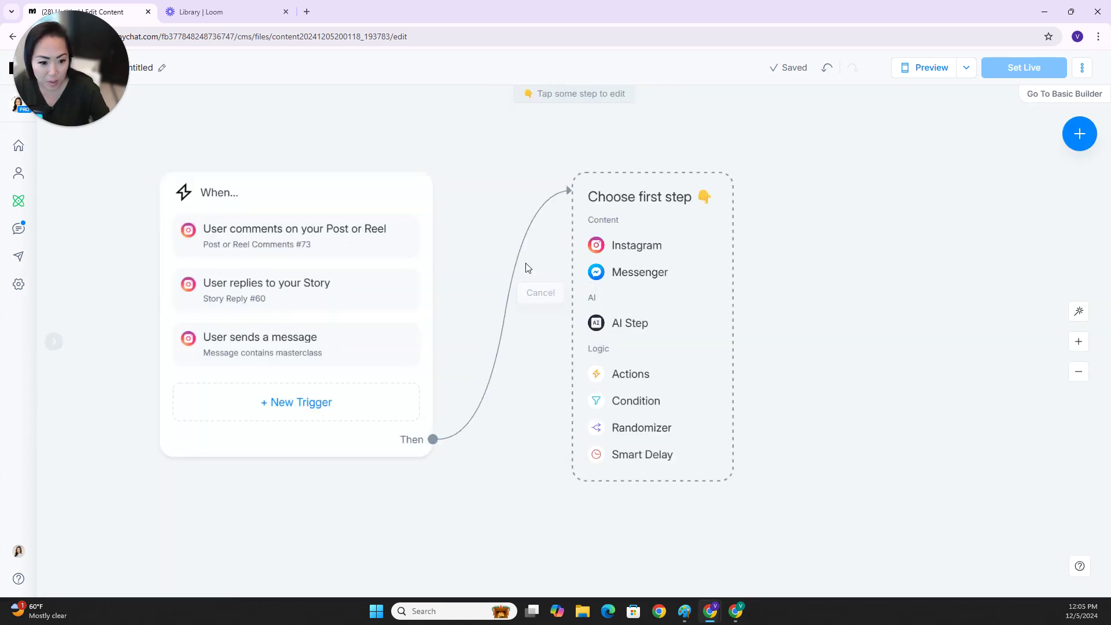
left_click(628, 407)
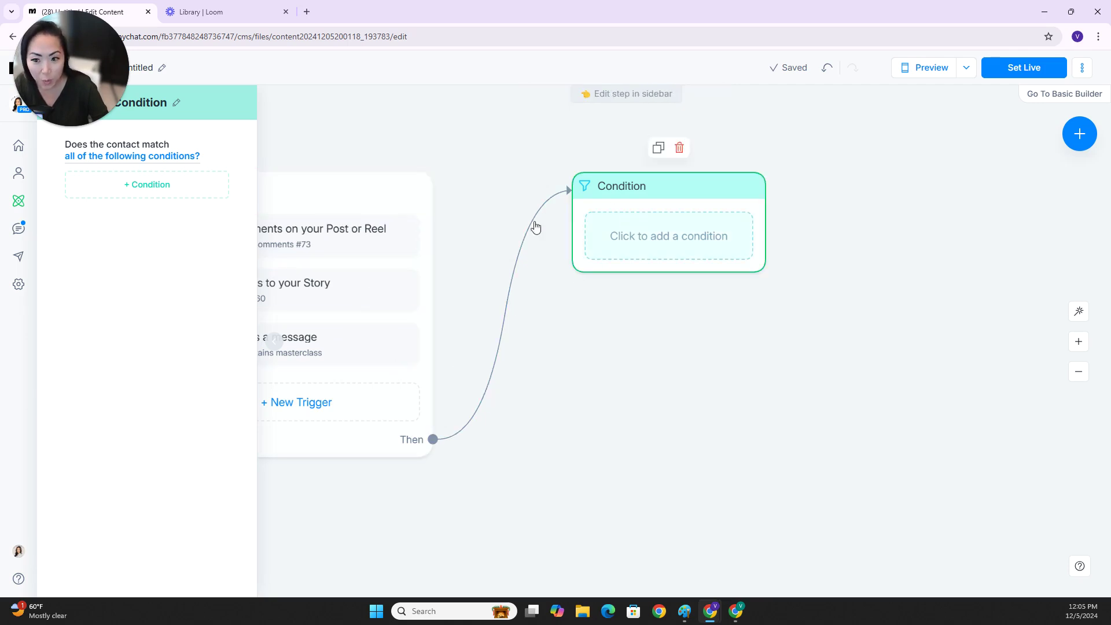
left_click(163, 196)
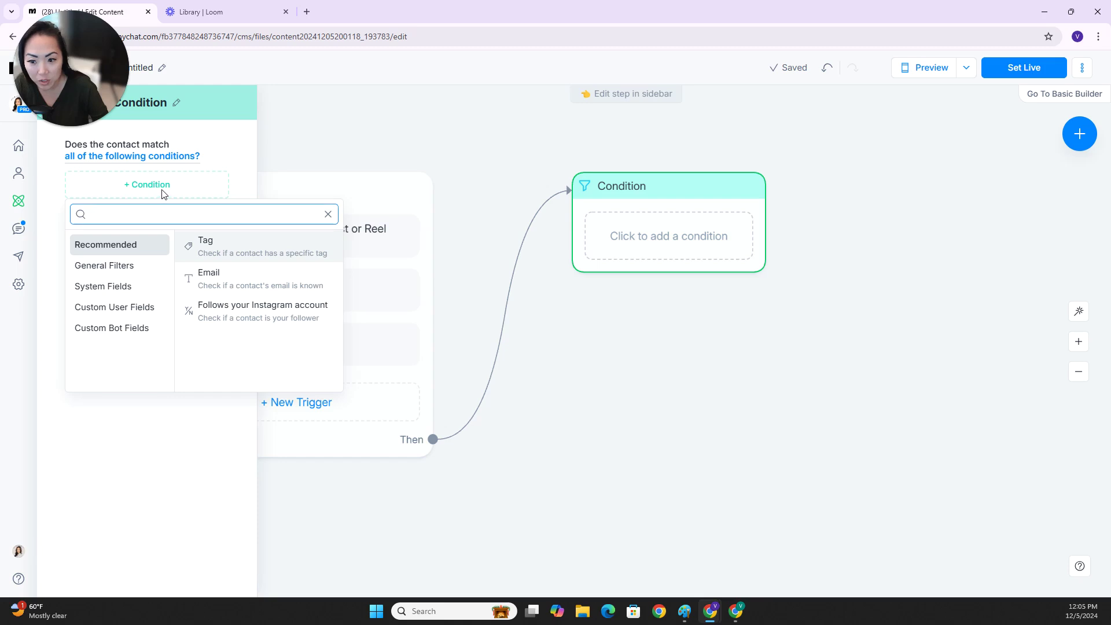
left_click(256, 316)
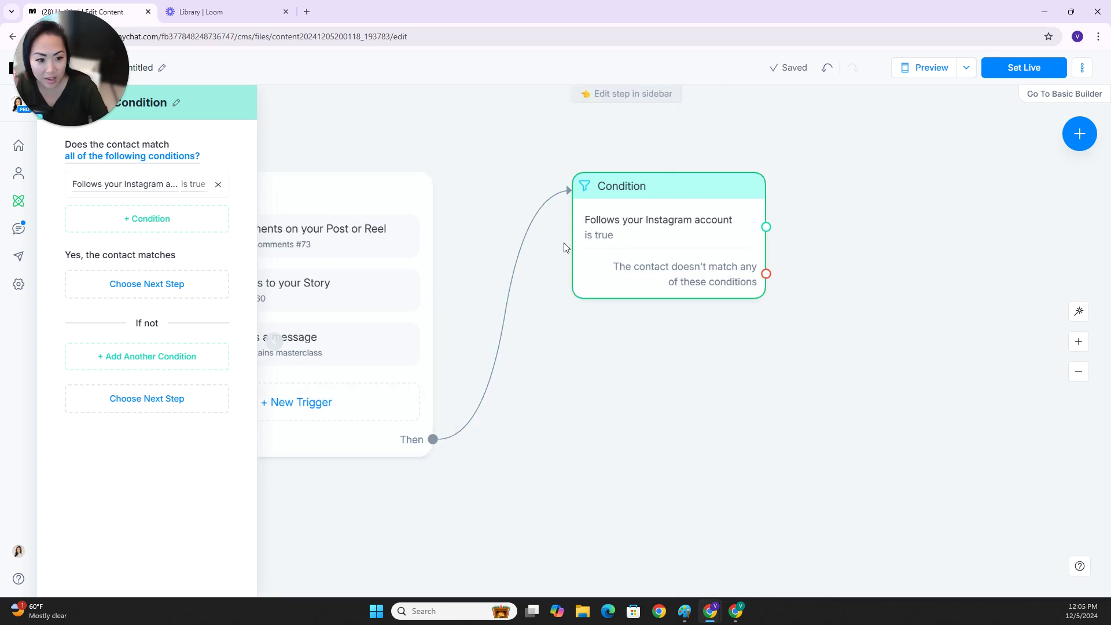
left_click_drag(616, 213, 542, 213)
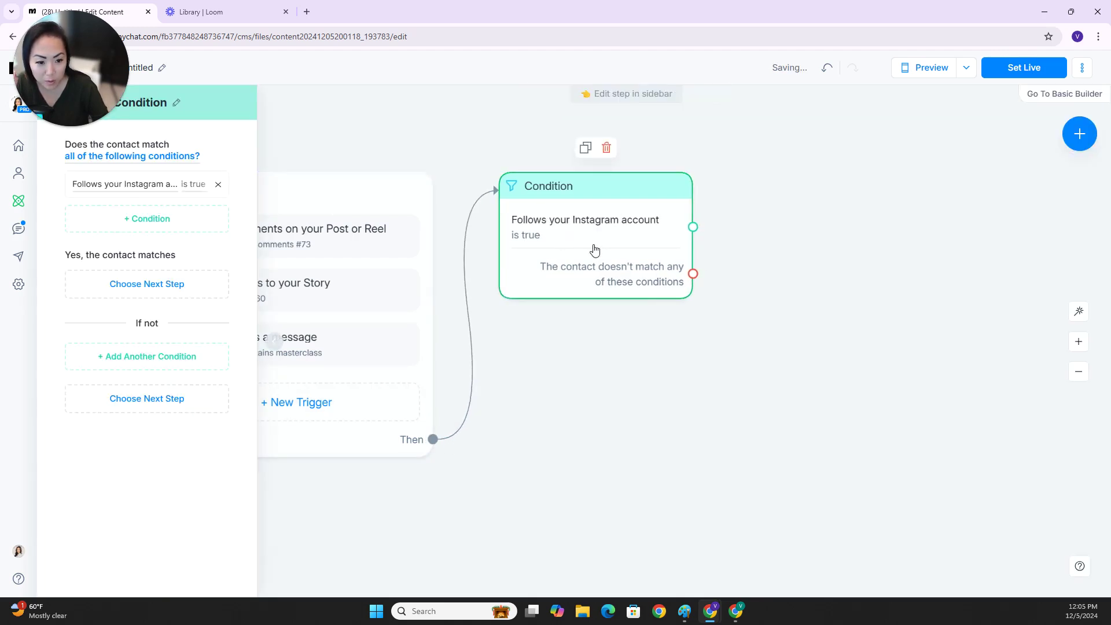
Add an Instagram Send Message step on the Condition's branch for contacts who don't match
left_click_drag(580, 287, 677, 177)
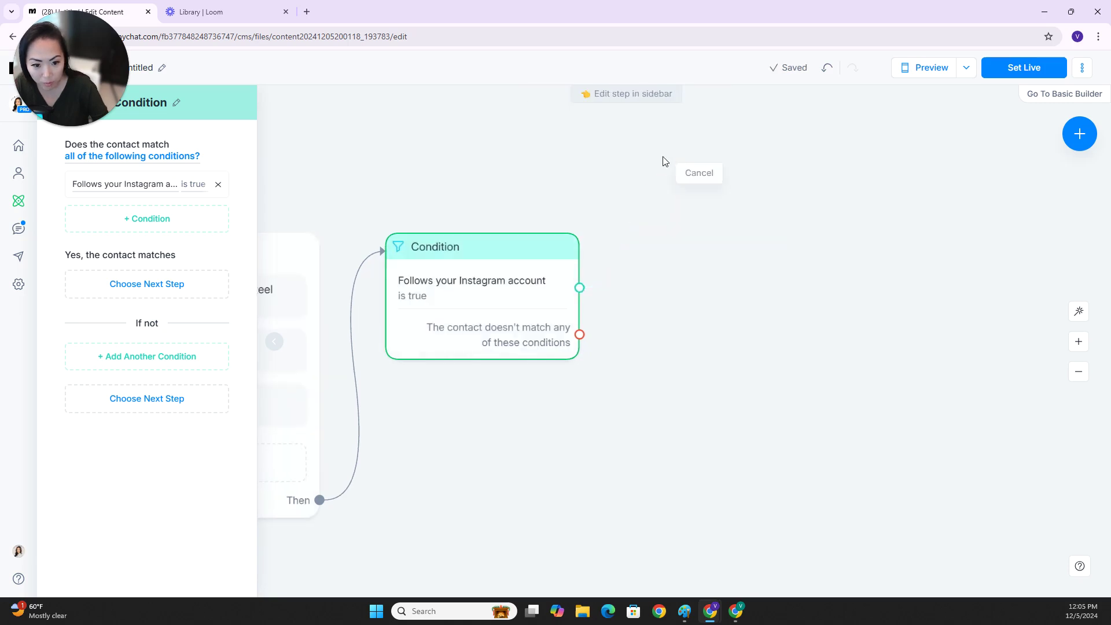
left_click(664, 159)
left_click_drag(579, 334, 560, 442)
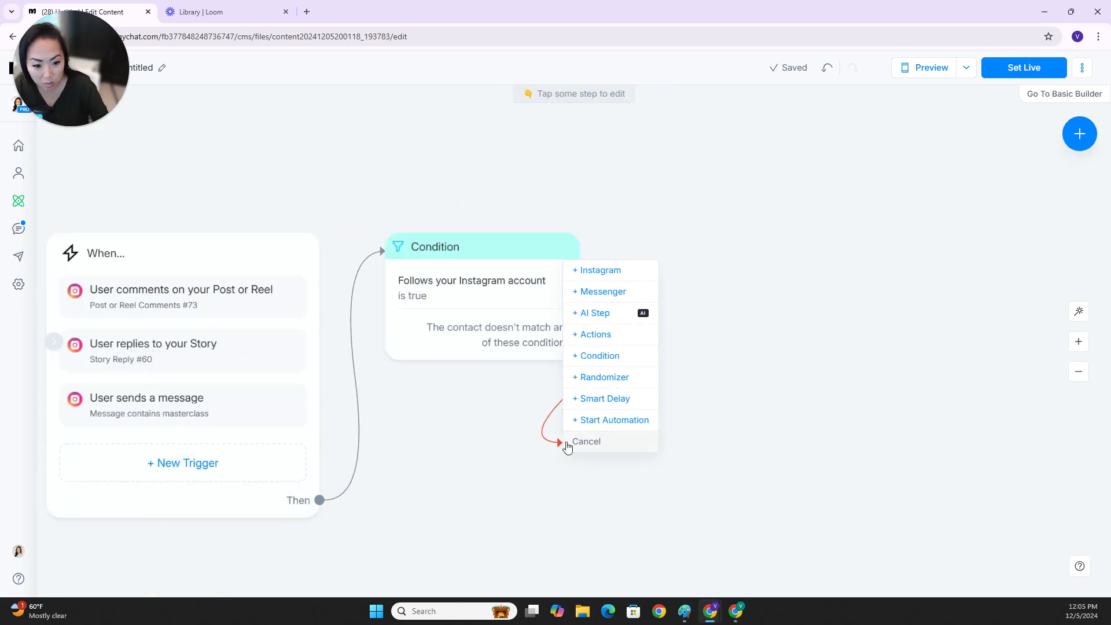
left_click(613, 275)
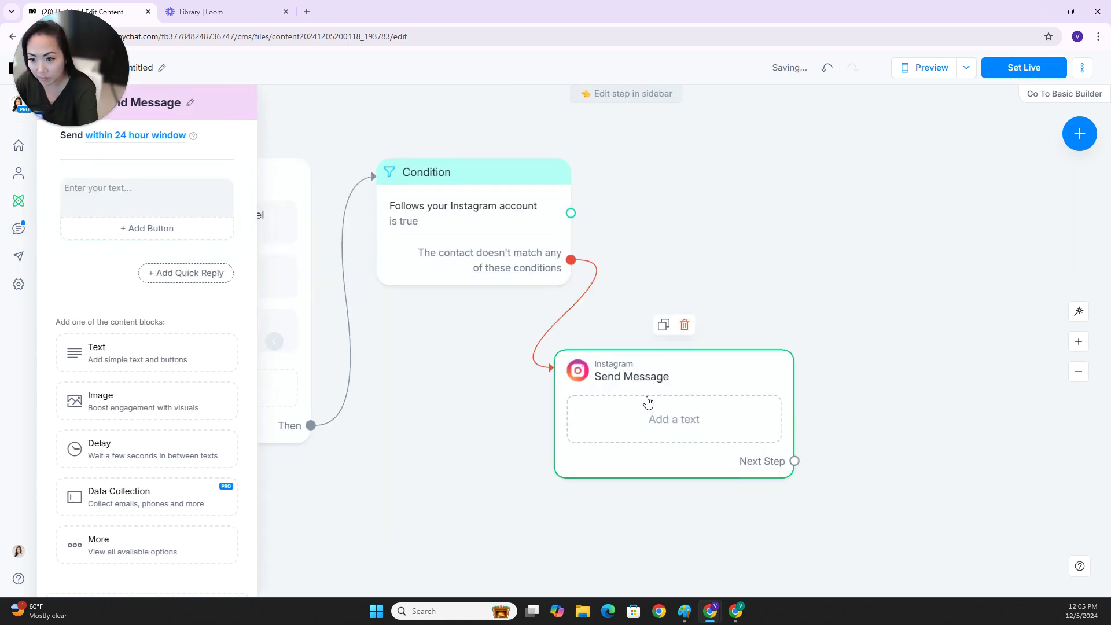
Write the message text: If you want more information make sure to follow me and tap "I'm following below"
left_click(137, 186)
type("If you want more info")
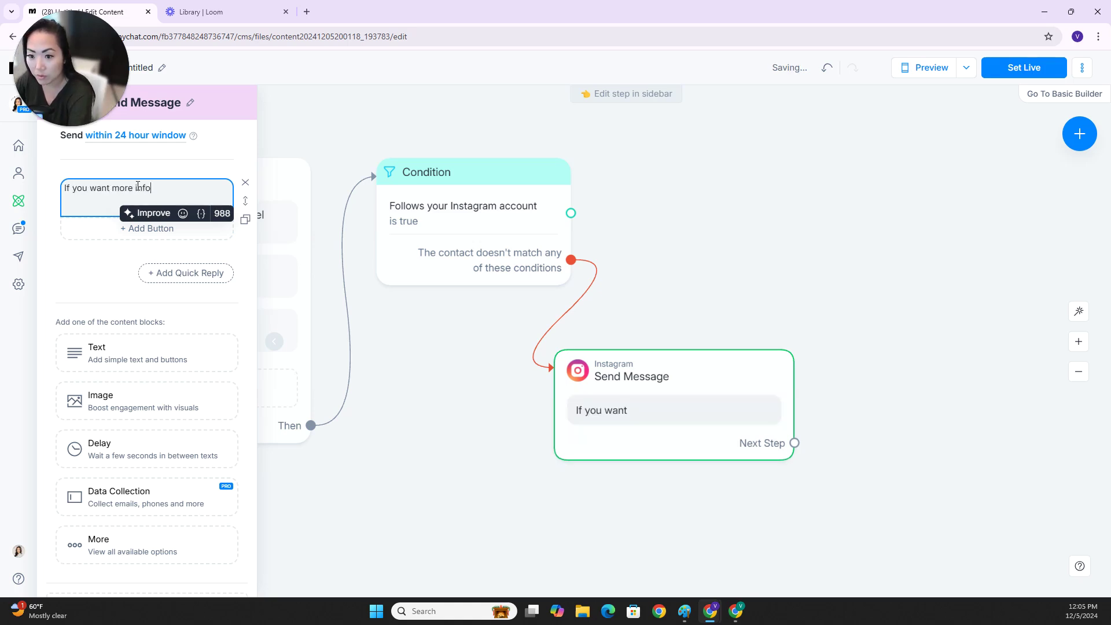
type("rmato")
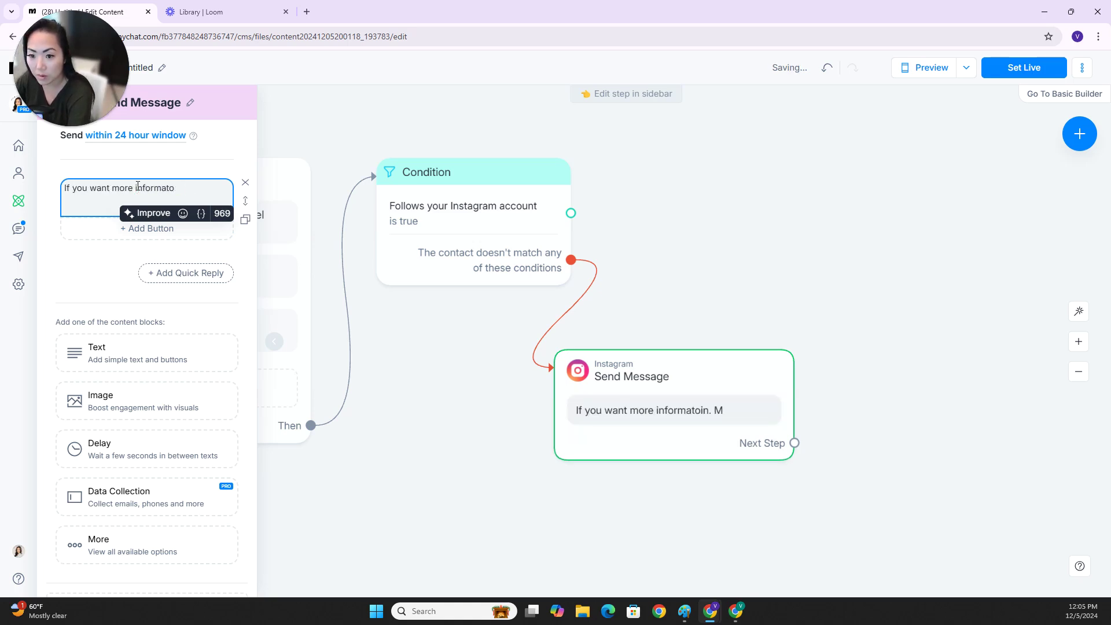
type("in. M followi")
key("BackSpace")
type("me")
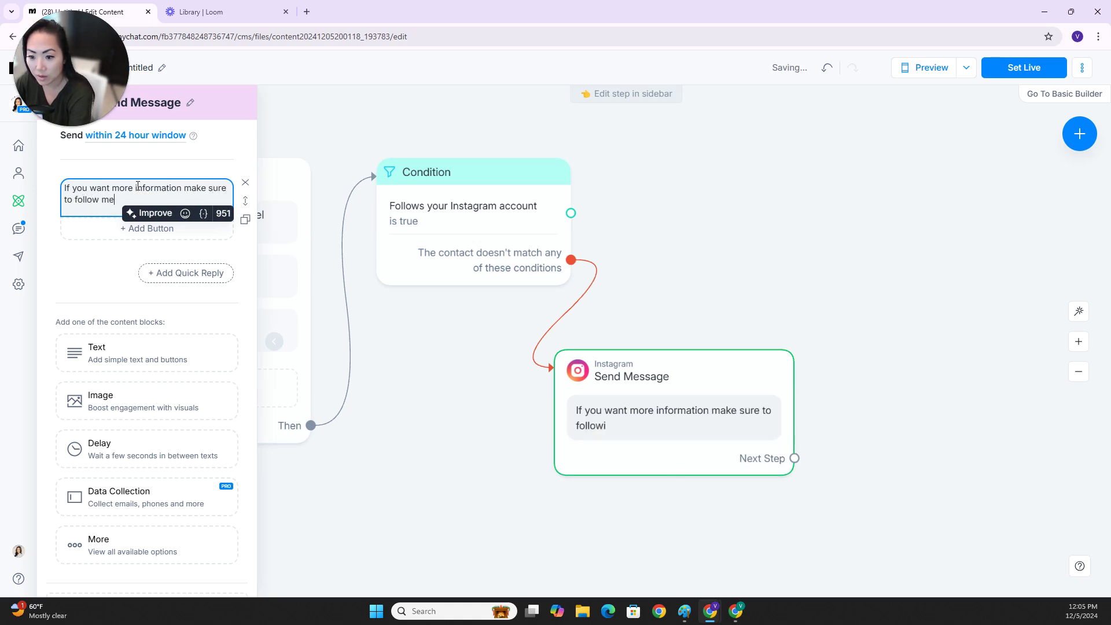
type(".")
left_click(122, 199)
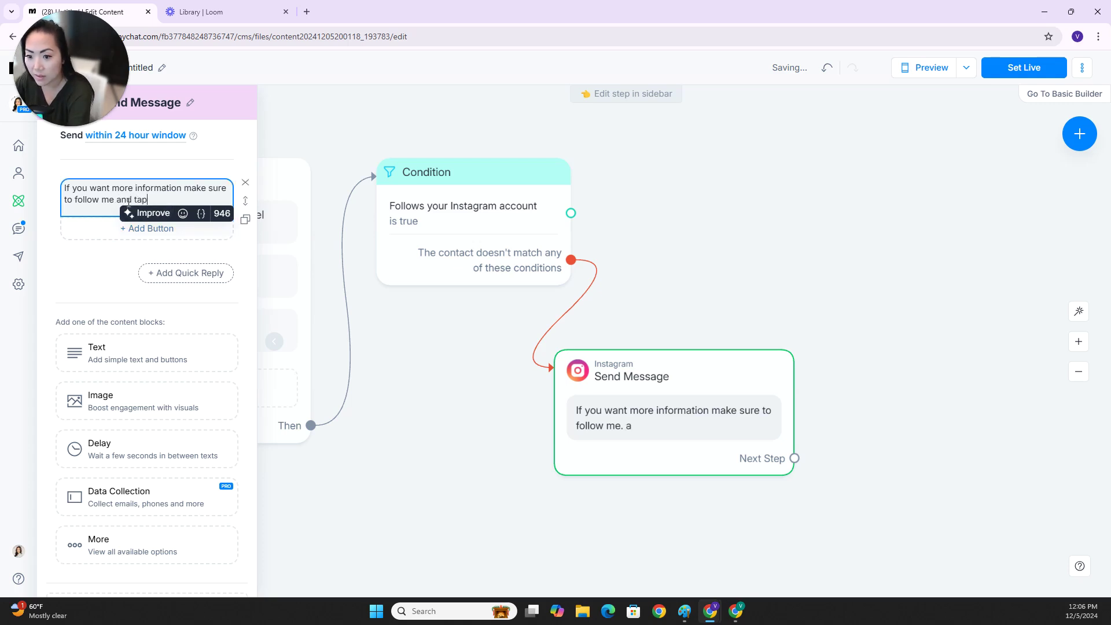
type("and tap \"I'm following below\"")
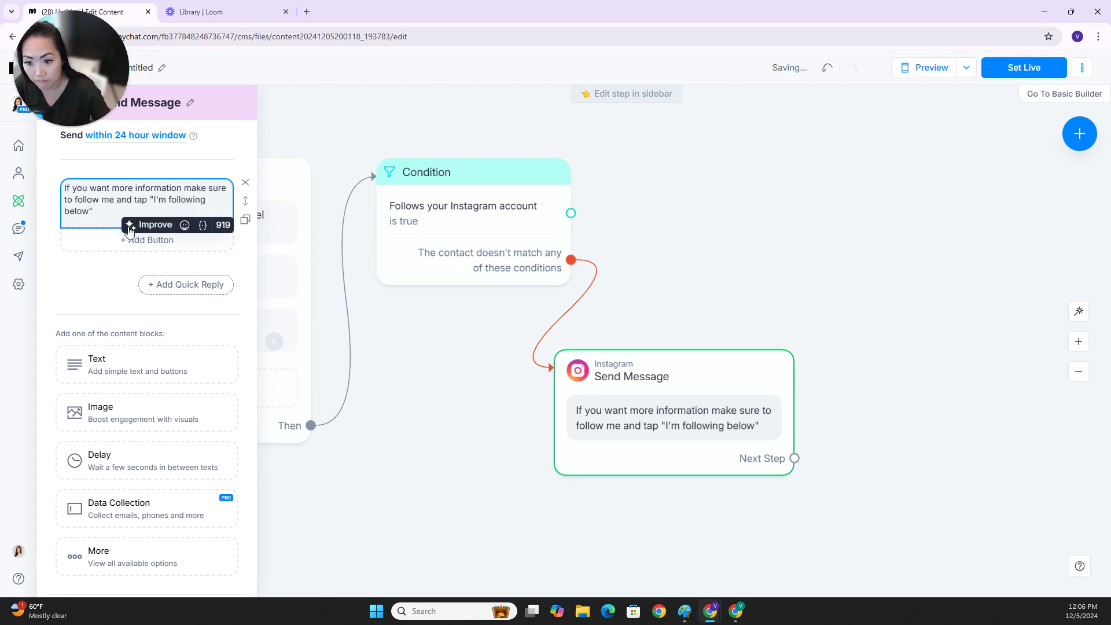
Add a button titled "I'm following" to the non-follower message
left_click(220, 234)
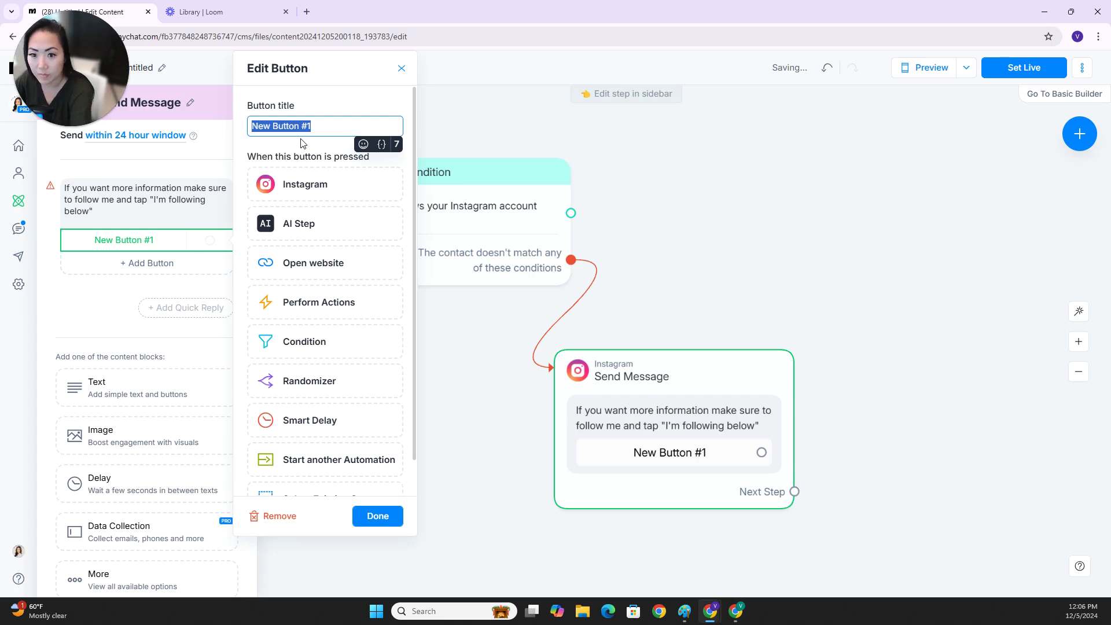
type("I'm following")
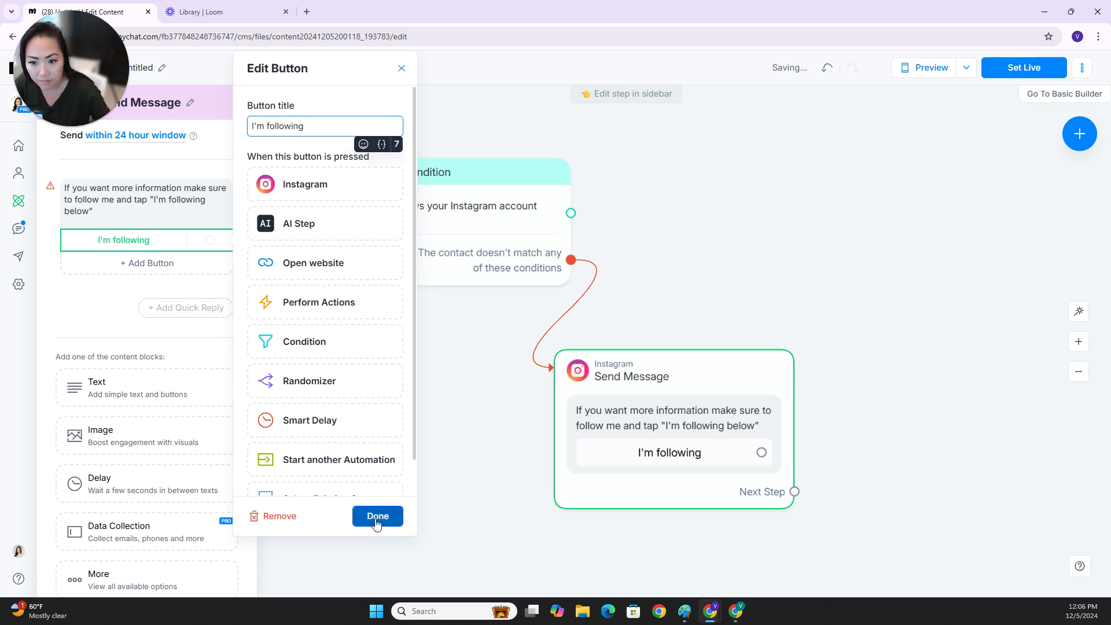
left_click(377, 517)
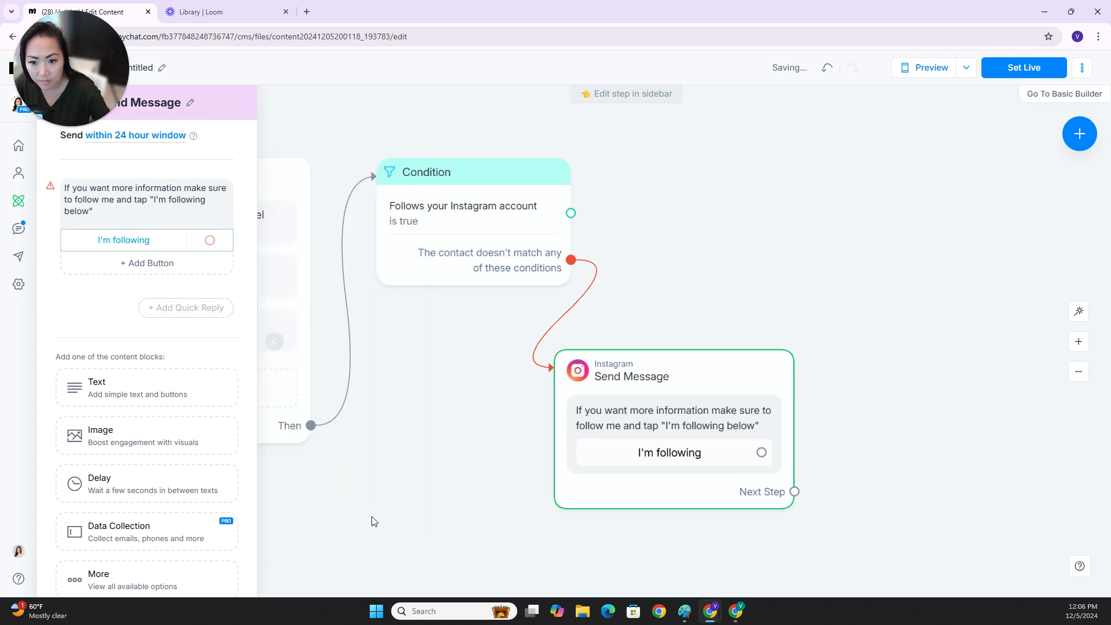
Make the "I'm following" button lead to a new Condition and place that block beside the message
left_click(213, 242)
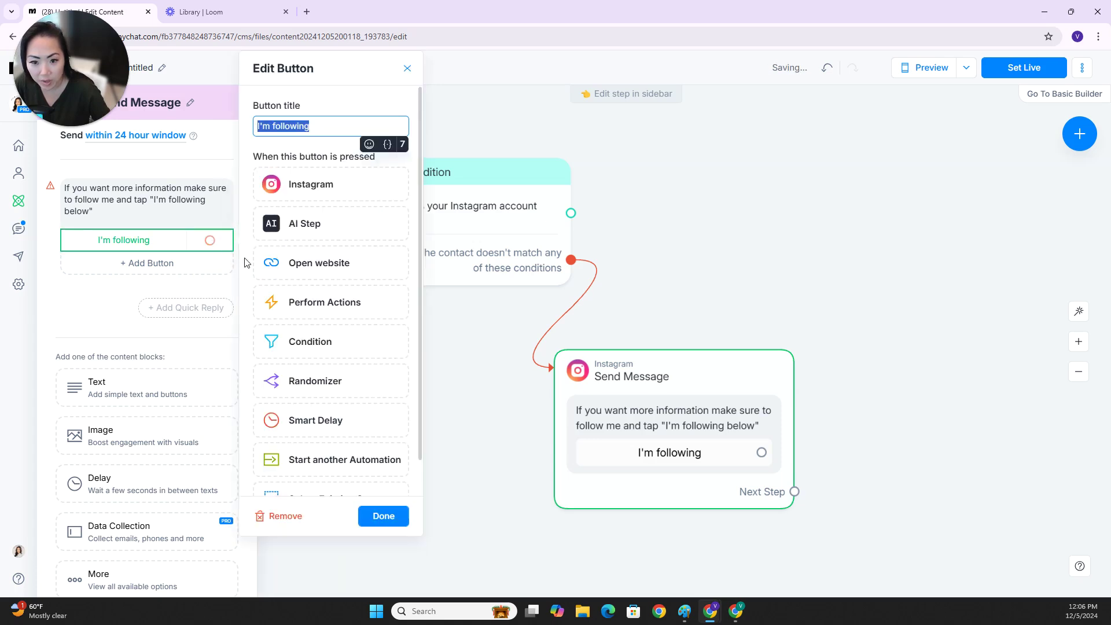
scroll(315, 431, "down", 2)
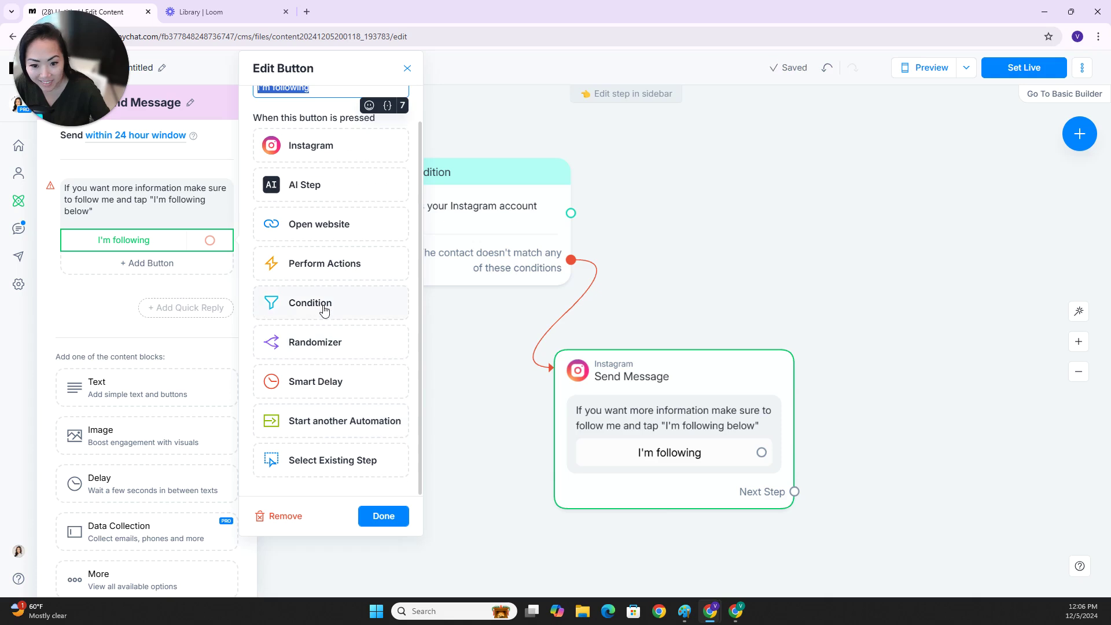
left_click(324, 307)
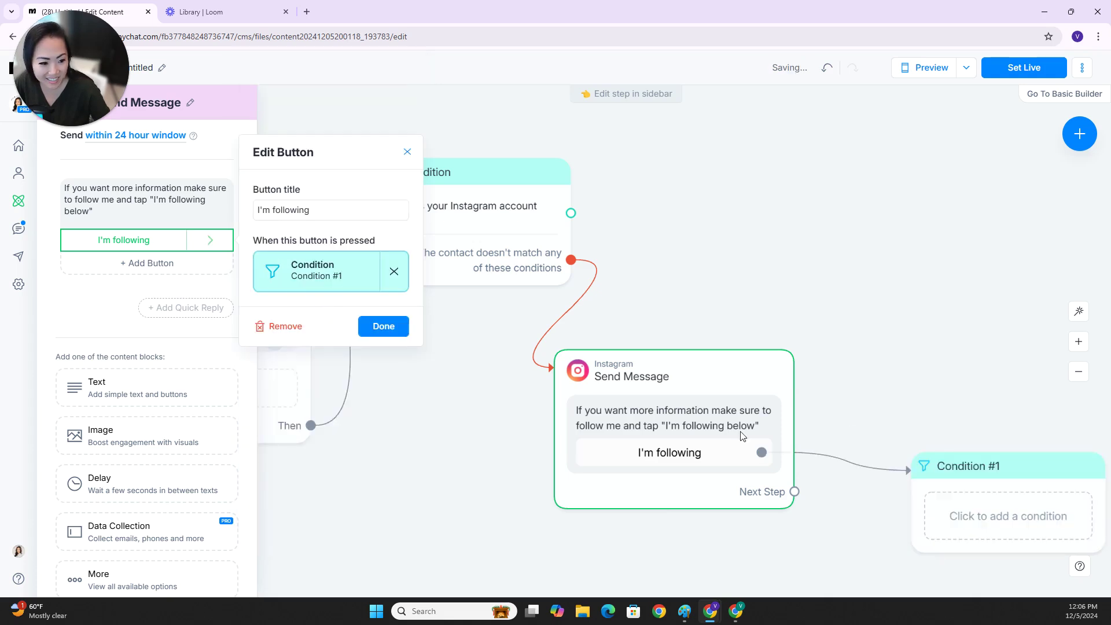
left_click(567, 427)
left_click_drag(1002, 506, 922, 422)
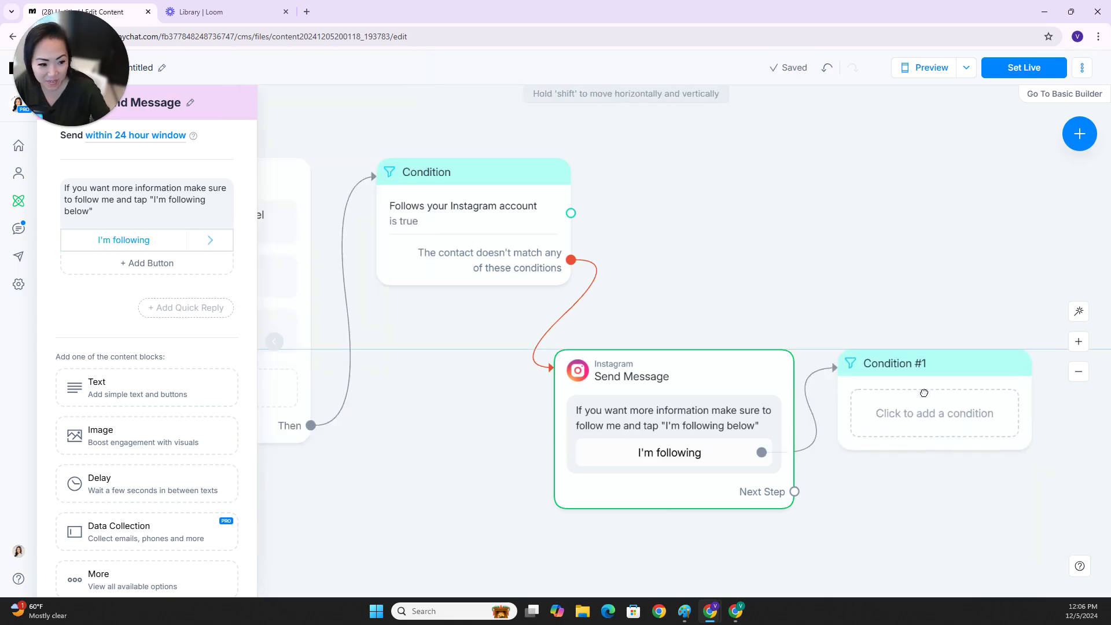
Set the new Condition to check that the contact follows your Instagram account
left_click(922, 422)
left_click(193, 191)
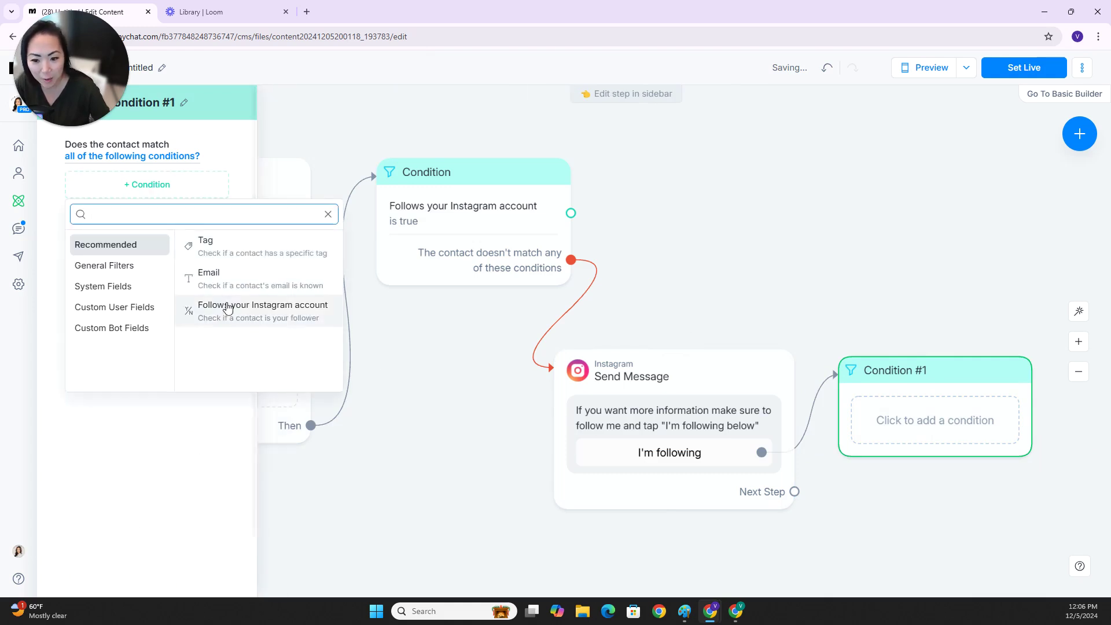
left_click(191, 304)
Rearrange the canvas so the non-follower message sits closer beneath the first Condition, with the second Condition beside it
left_click_drag(664, 404, 558, 410)
left_click_drag(1026, 459, 923, 468)
left_click_drag(933, 422, 794, 472)
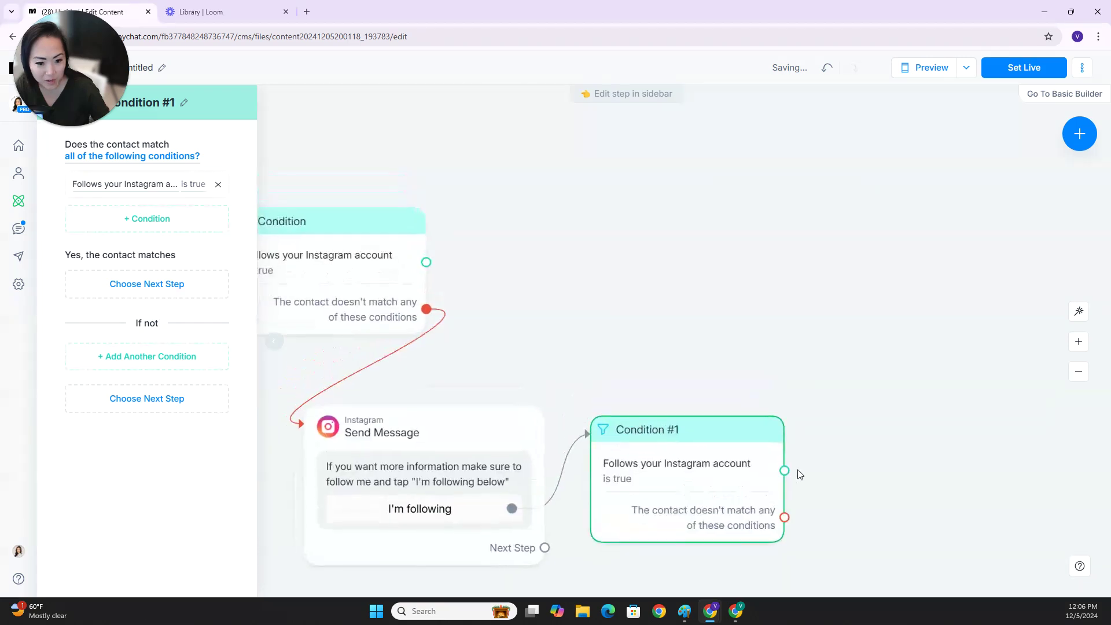
left_click_drag(628, 360, 758, 350)
left_click_drag(439, 271, 408, 271)
left_click_drag(488, 389, 437, 367)
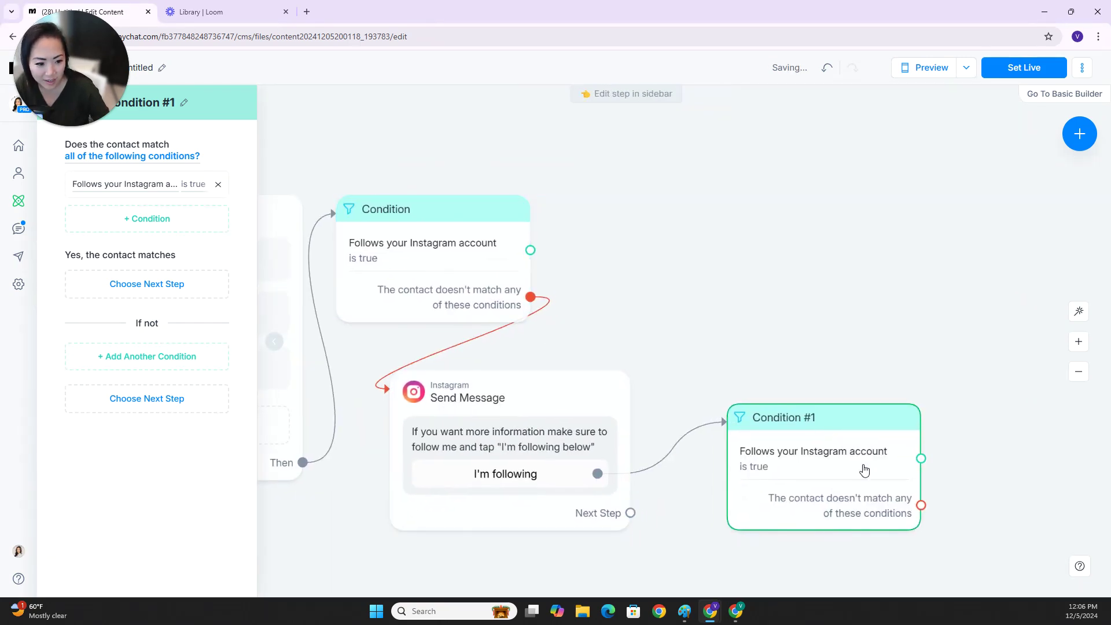
left_click_drag(865, 463, 819, 464)
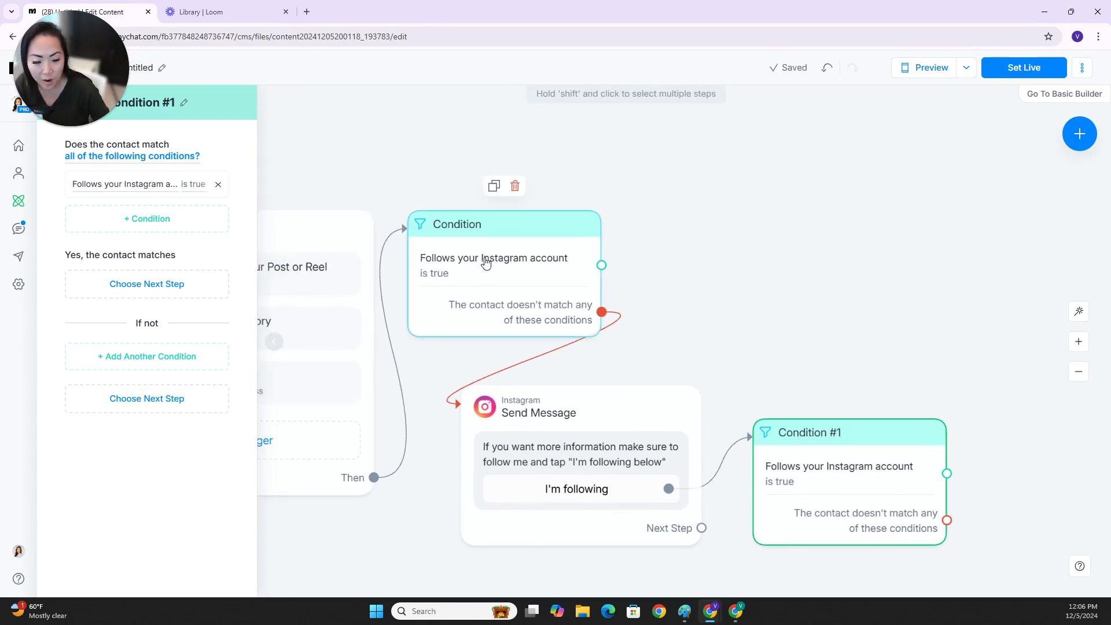
Add an Instagram message on the first Condition's matching branch with the text "info they need"
left_click_drag(602, 265, 730, 155)
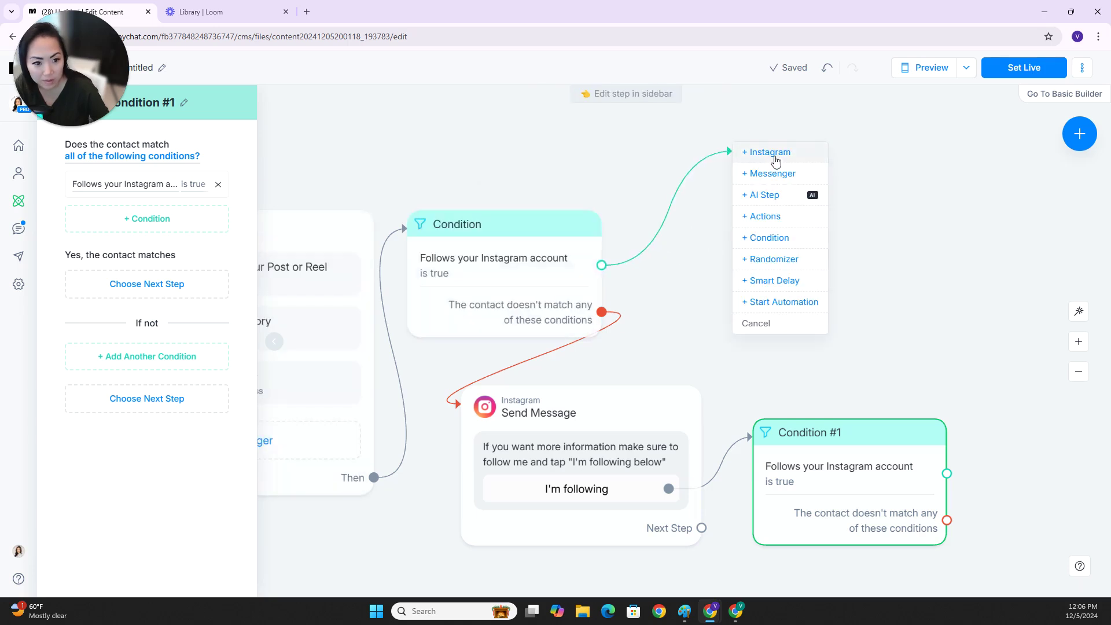
left_click(775, 154)
left_click(821, 201)
type("info ")
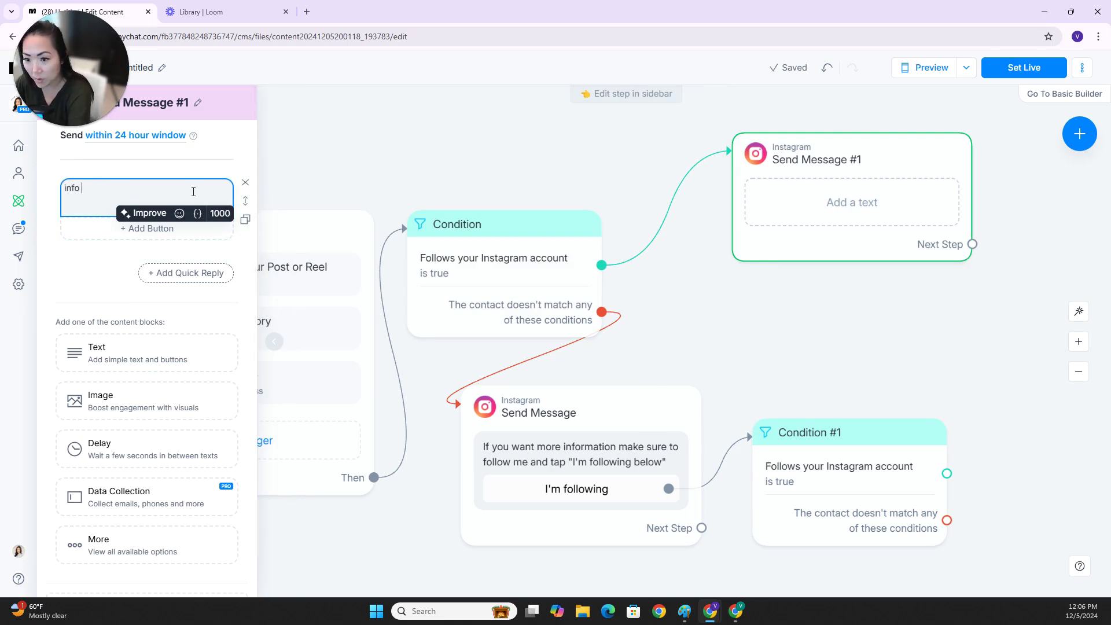
type("they need")
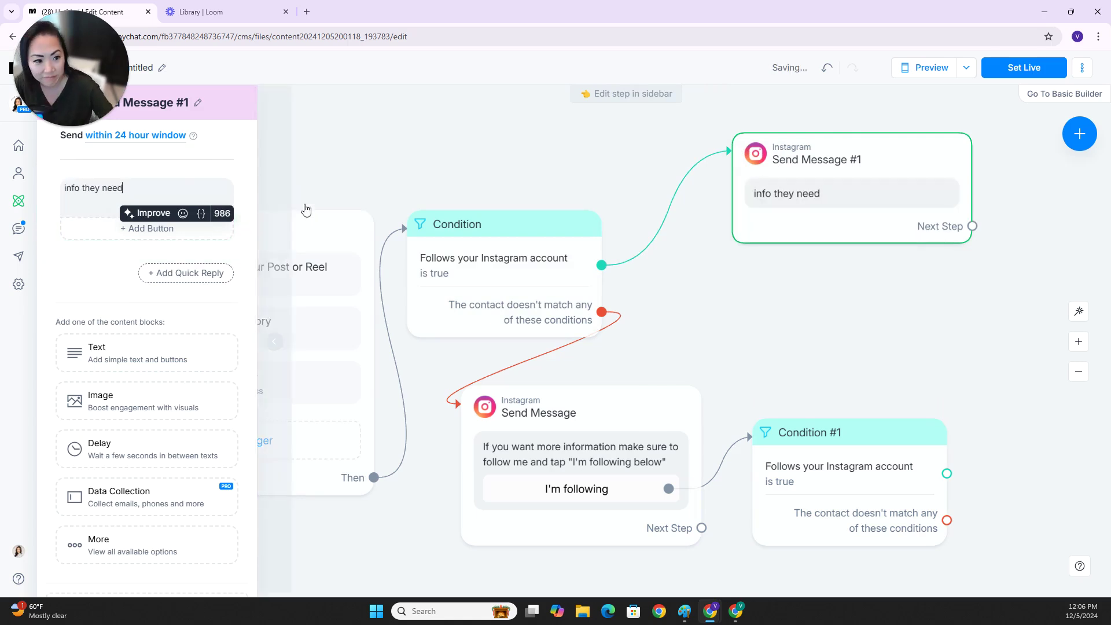
left_click(289, 217)
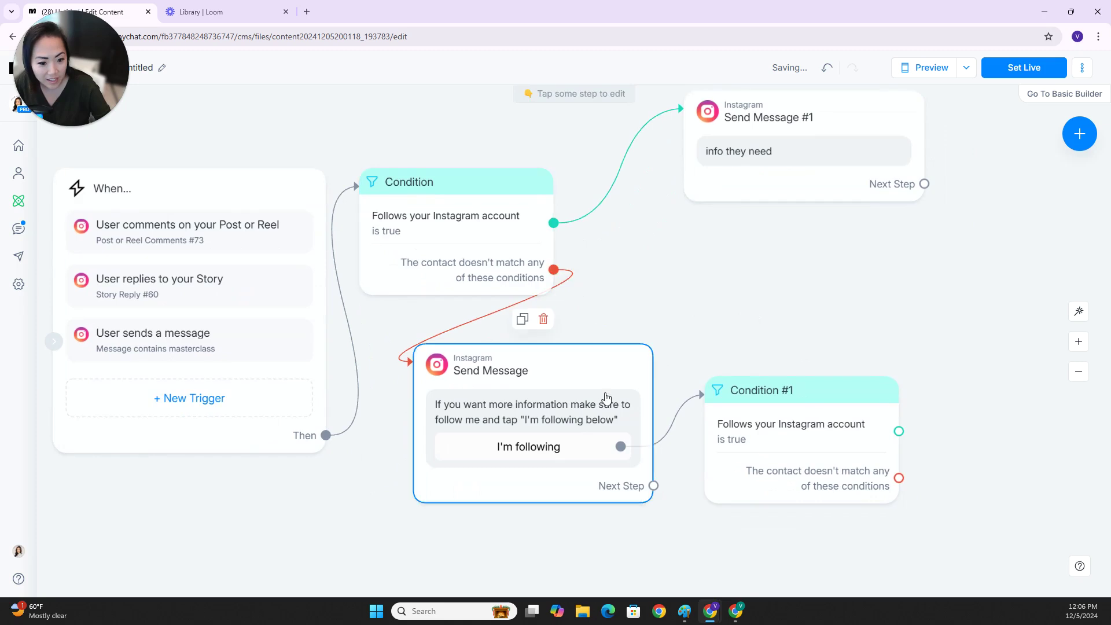
Move the non-follower message and the second Condition up and closer to the first Condition
left_click(489, 362)
left_click_drag(526, 436, 495, 413)
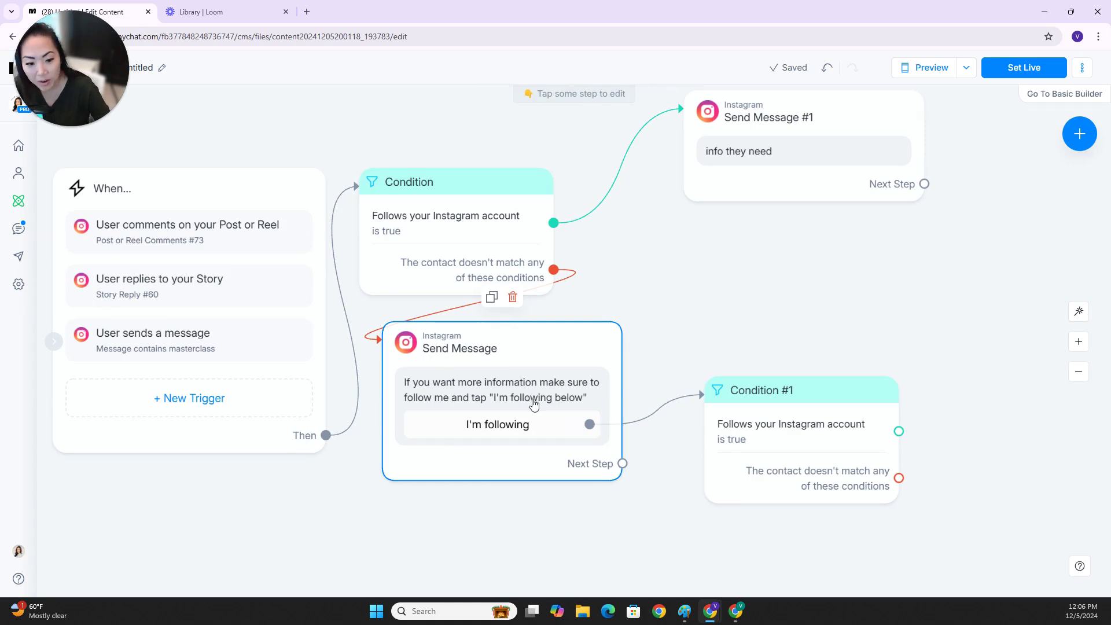
left_click_drag(772, 418, 738, 386)
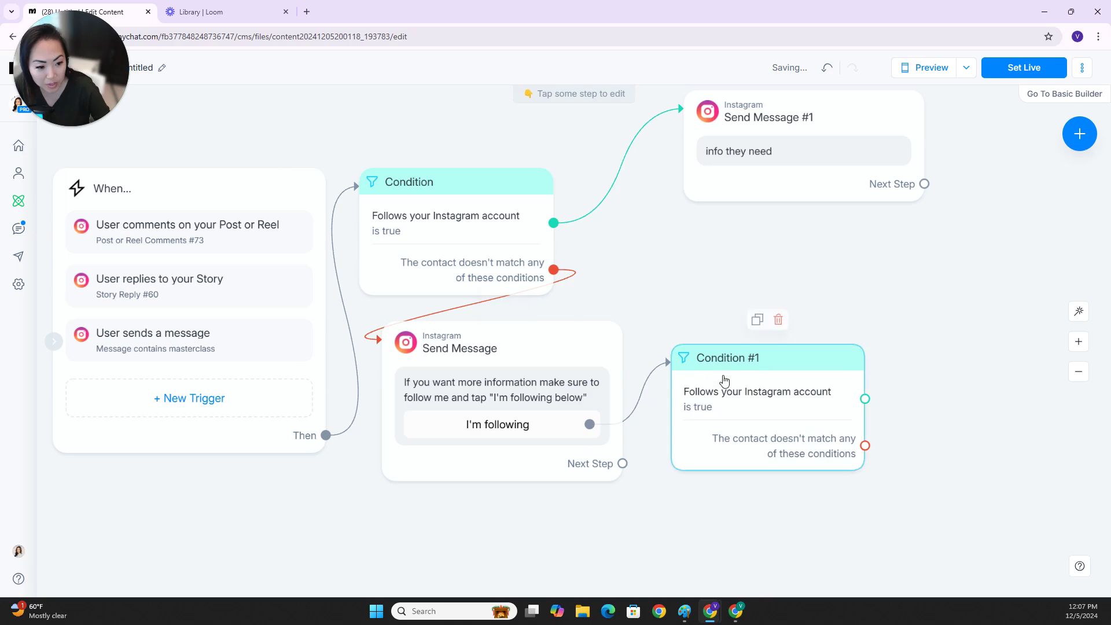
left_click_drag(682, 306, 575, 288)
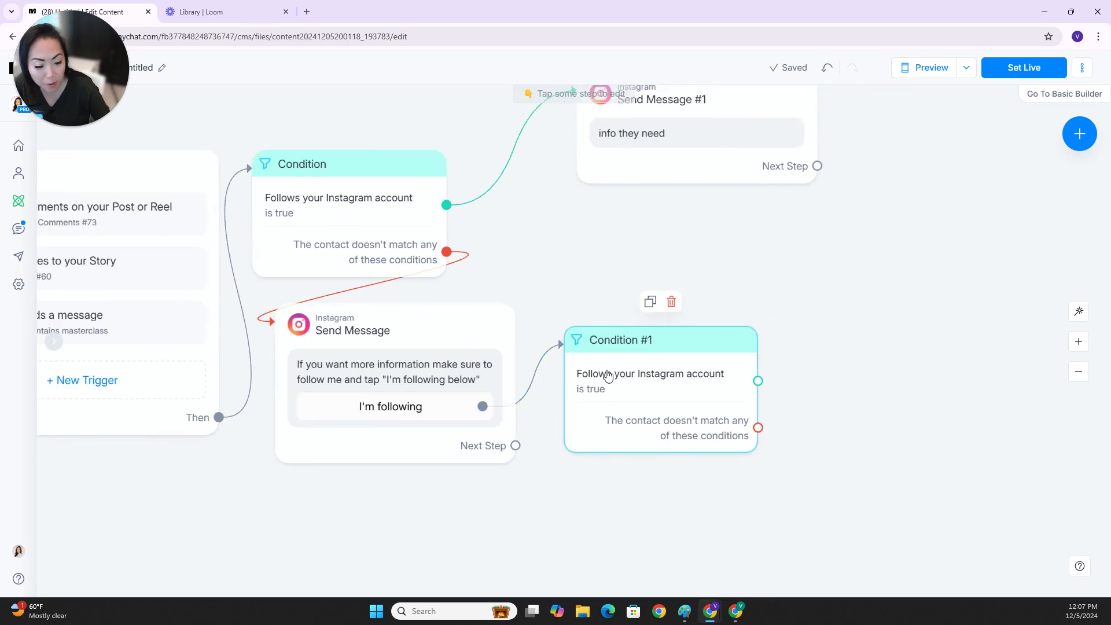
Connect the second Condition's matching branch to the existing "info they need" message
left_click_drag(756, 386, 583, 168)
left_click(584, 168)
left_click_drag(760, 445, 612, 206)
left_click(804, 343)
left_click_drag(760, 445, 620, 159)
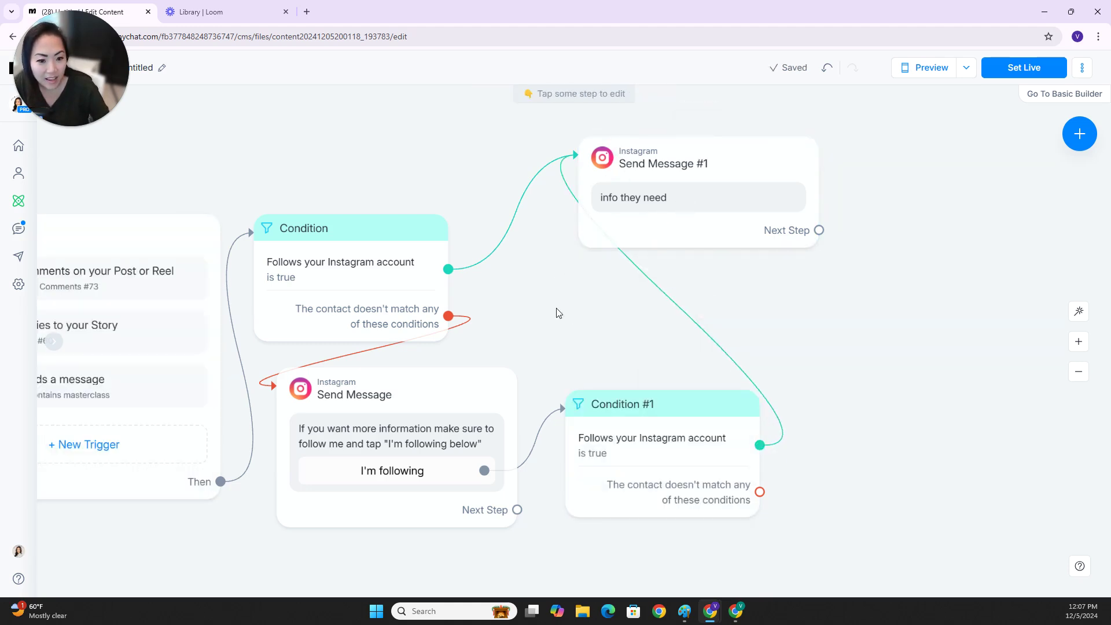
Append "tap below to get my freebie" to the follower message text and add a button to it
left_click_drag(573, 317, 533, 310)
left_click(620, 211)
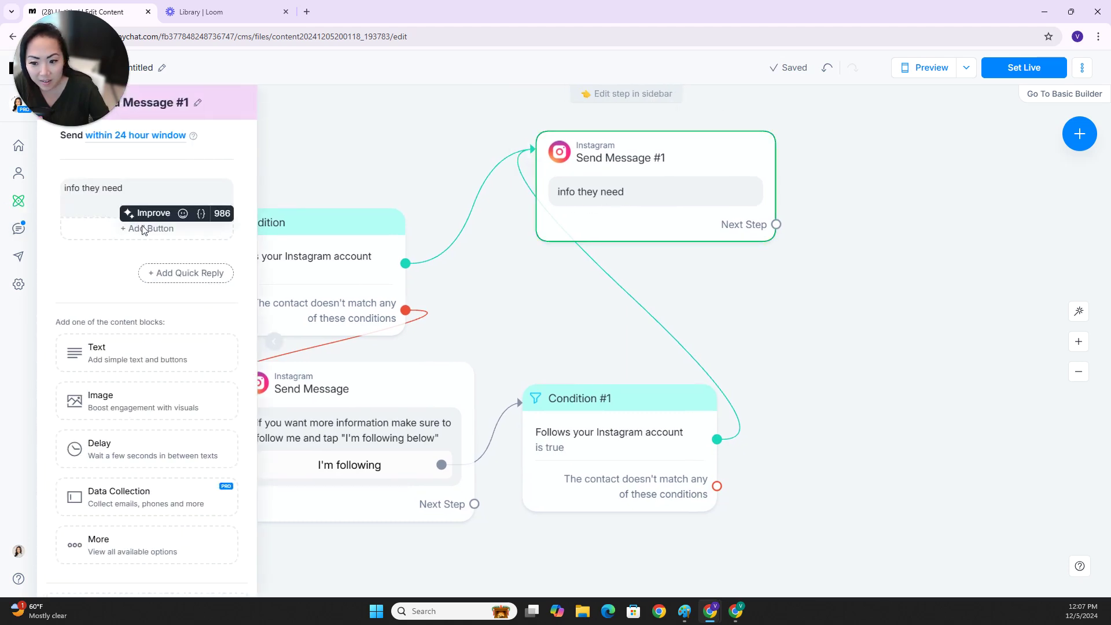
left_click(79, 190)
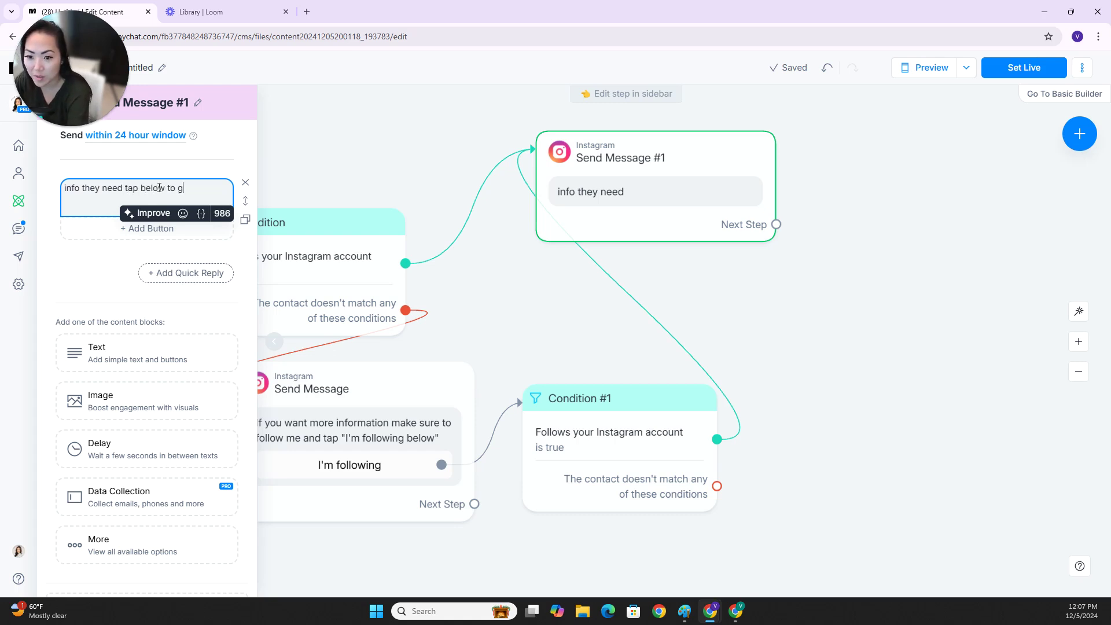
type("tap below to get my freebie")
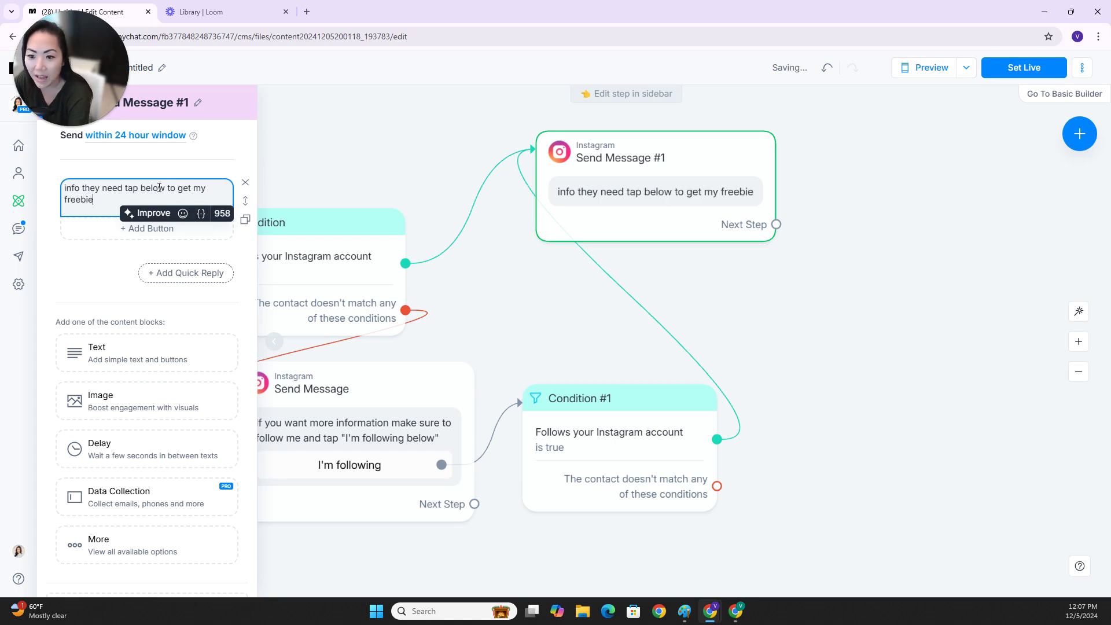
left_click(128, 234)
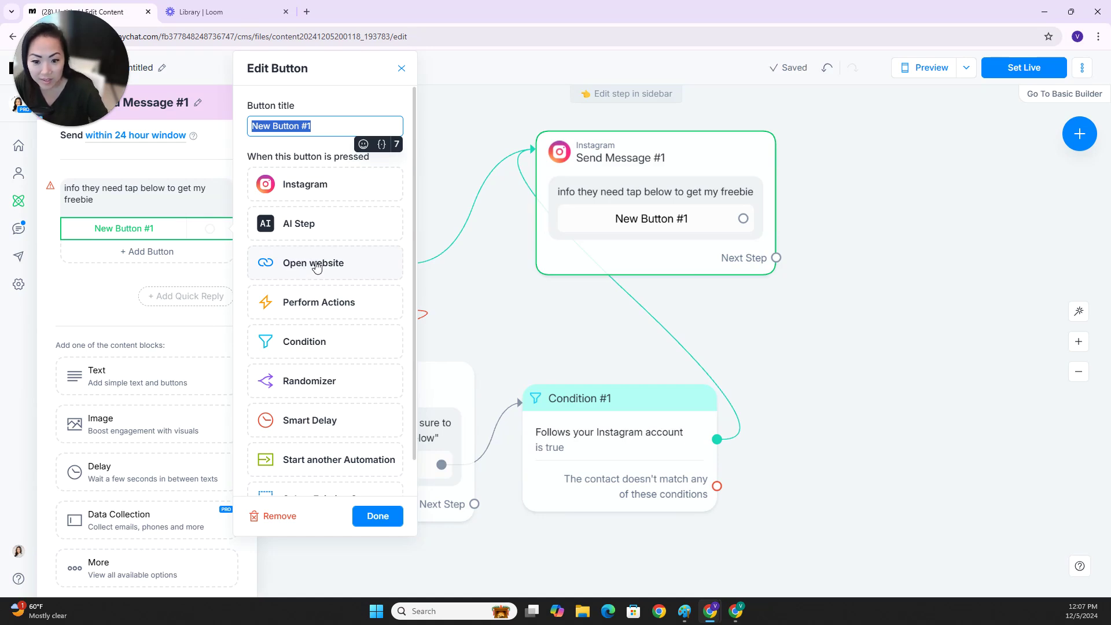
scroll(323, 269, "down", 1)
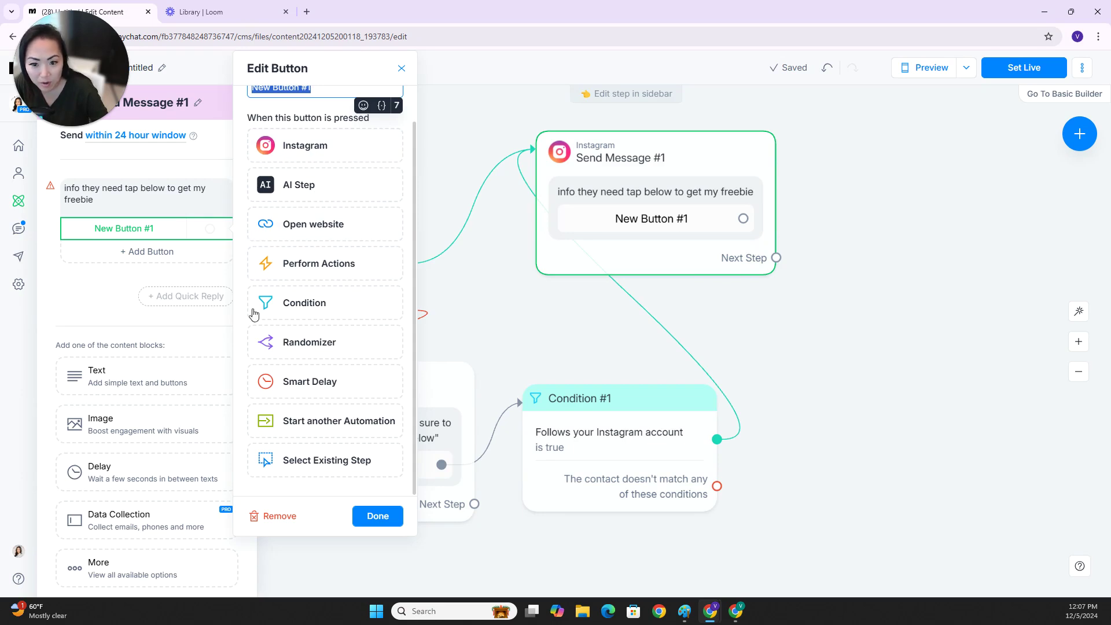
left_click(304, 305)
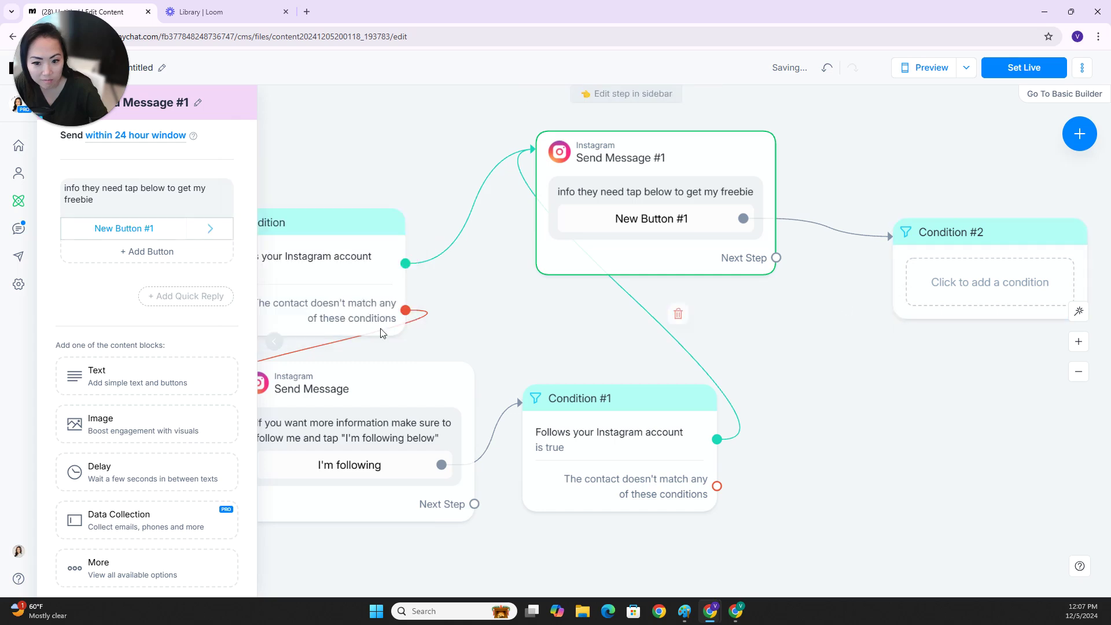
left_click(918, 248)
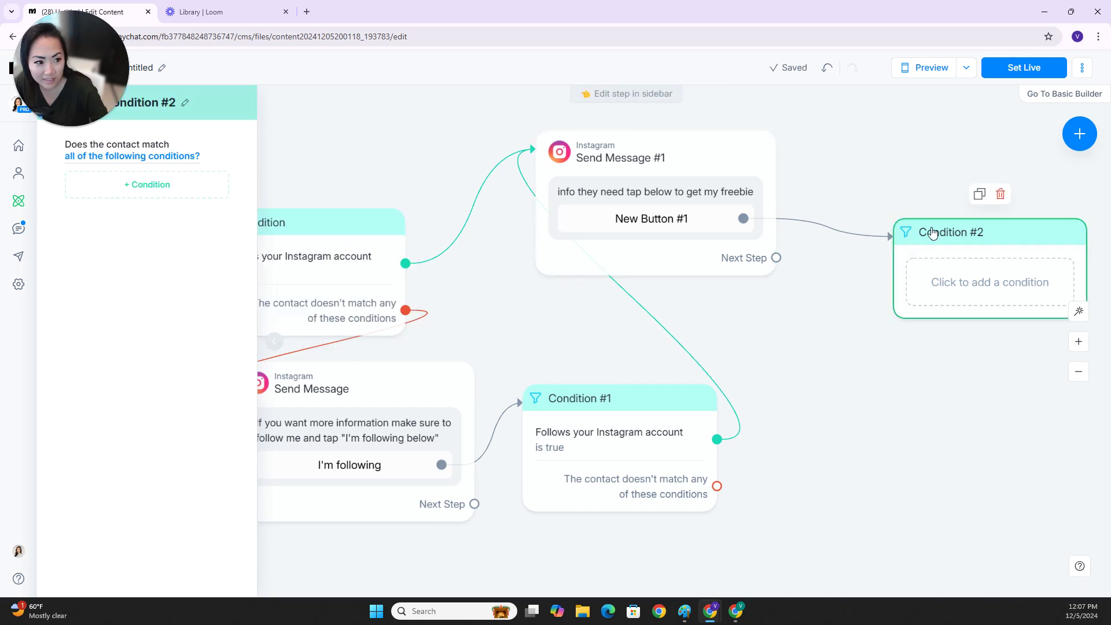
left_click(1000, 194)
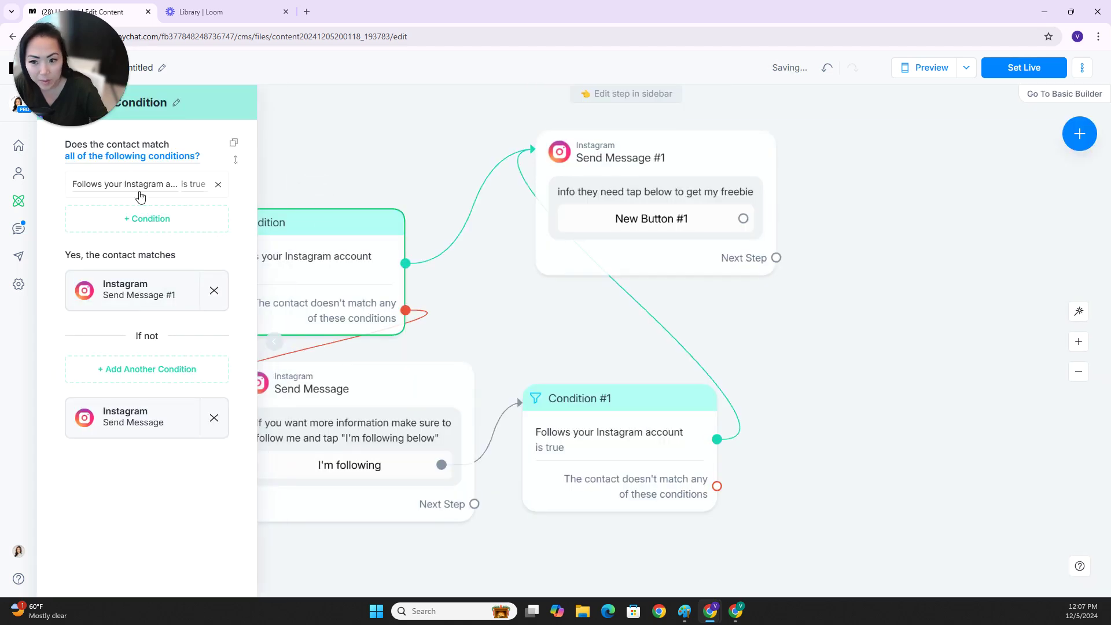
Title the follower message's new button "FREEBIE" and make it open a website with the placeholder URL "your link url : stan store"
left_click(650, 219)
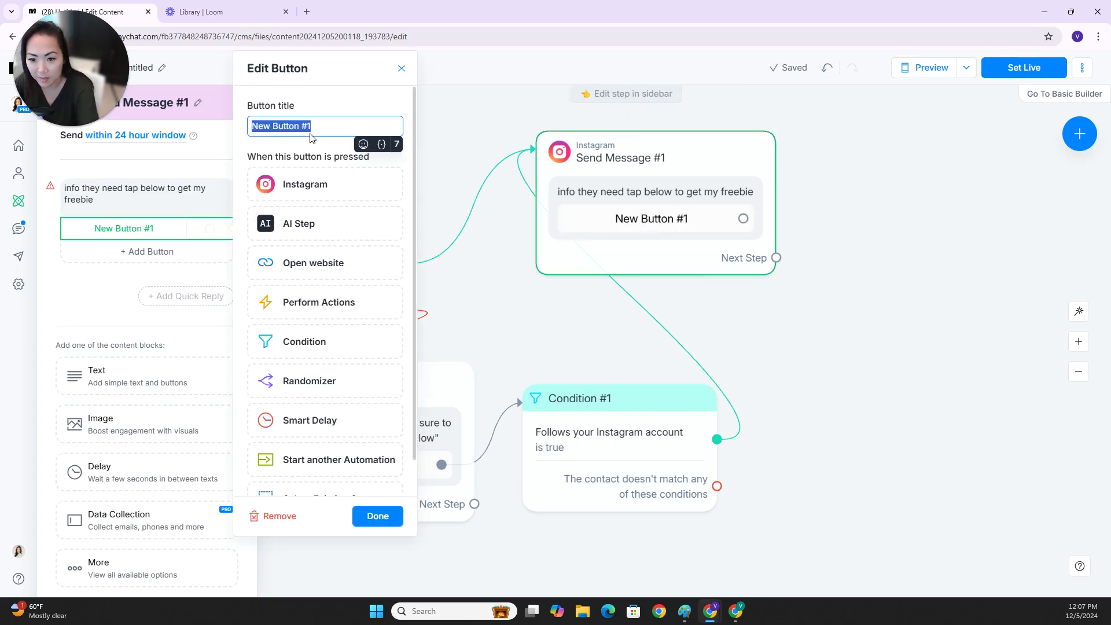
type("FRE")
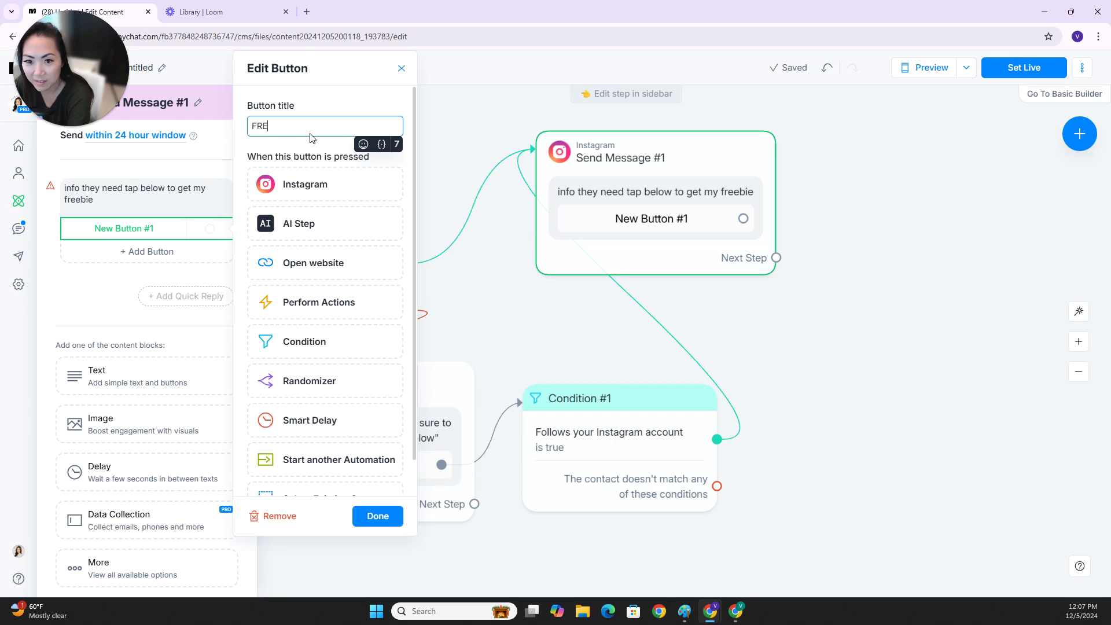
type("EBIE")
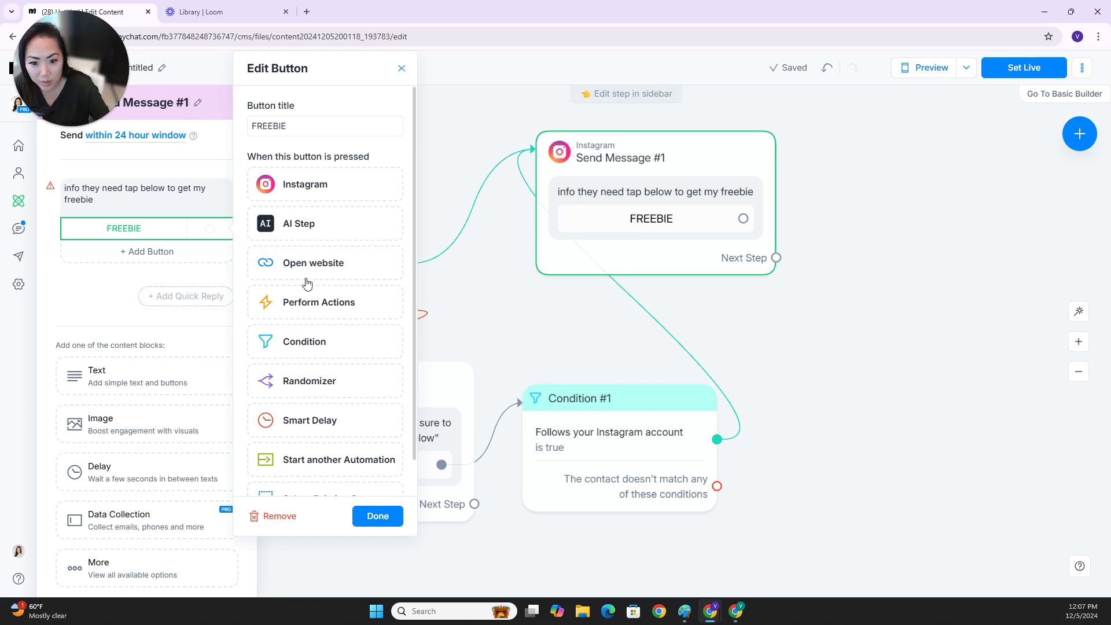
left_click(310, 263)
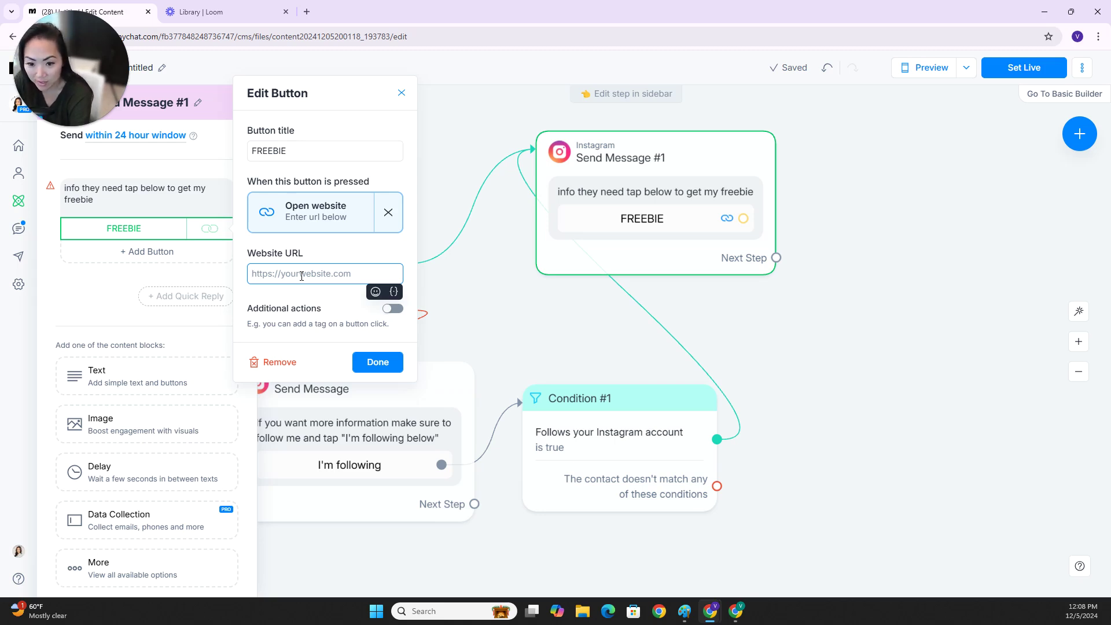
type("ht")
key("BackSpace")
key("BackSpace")
type("y")
key("BackSpace")
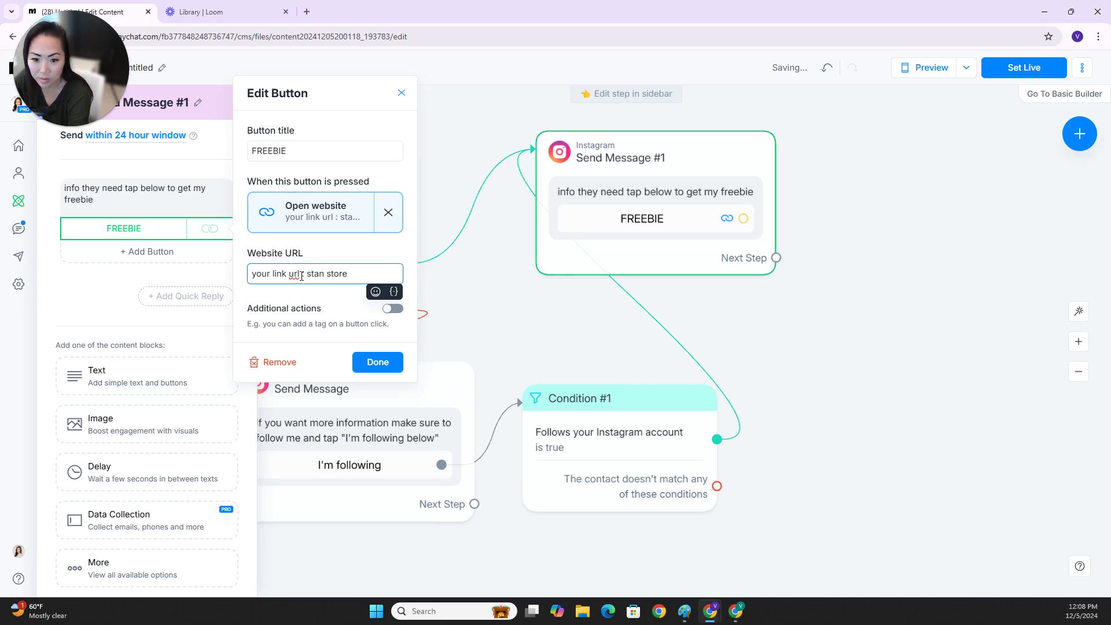
left_click(378, 362)
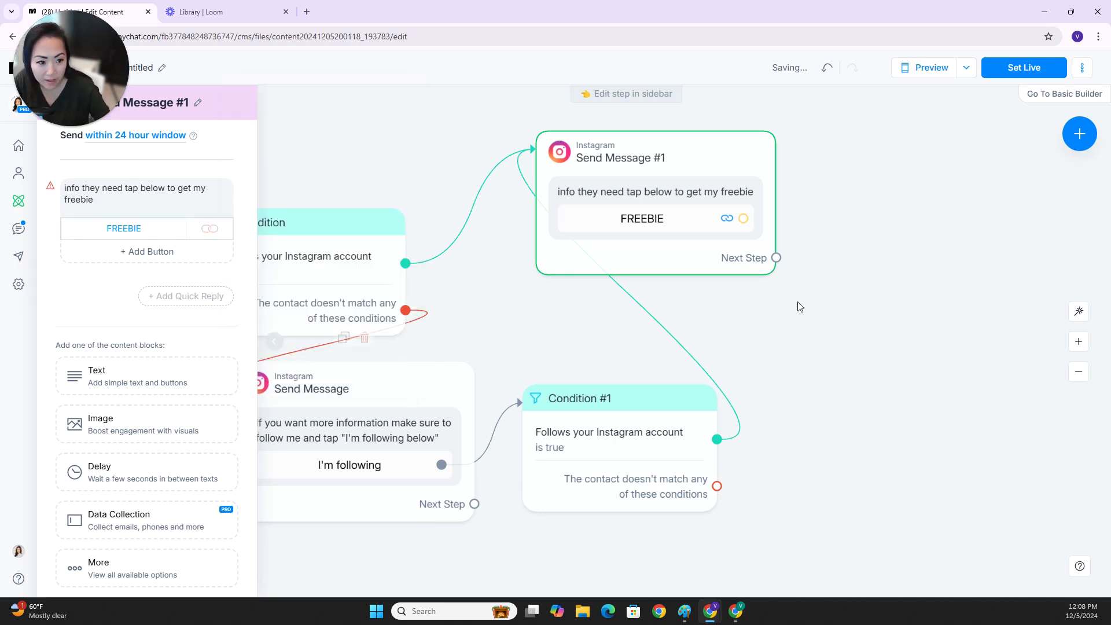
Add an Actions step linked to the FREEBIE button of the follower message
left_click(489, 241)
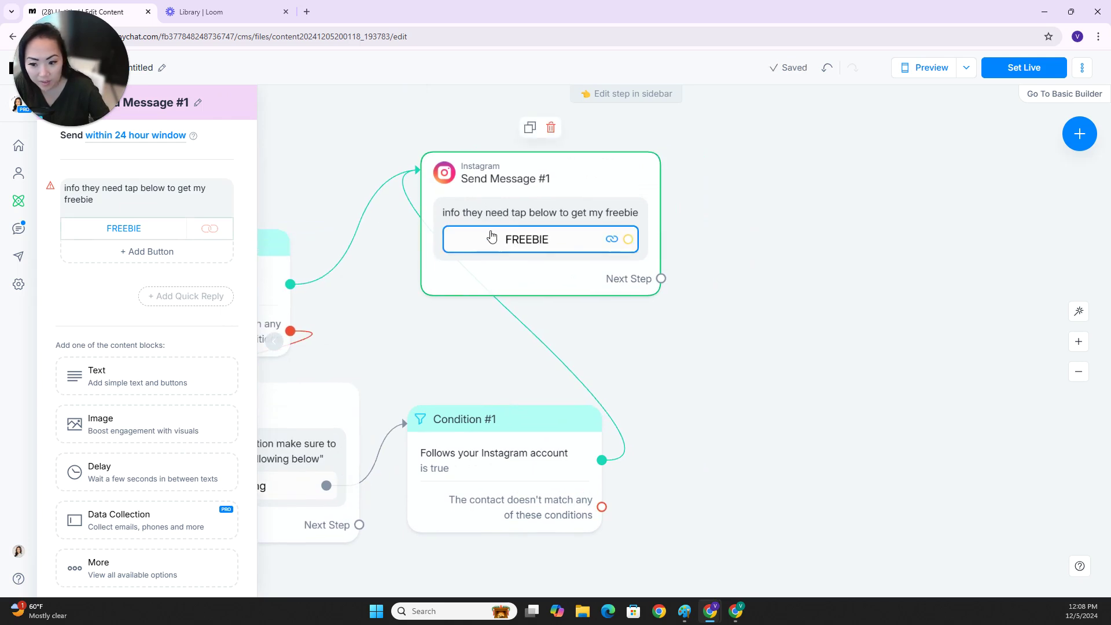
left_click(631, 243)
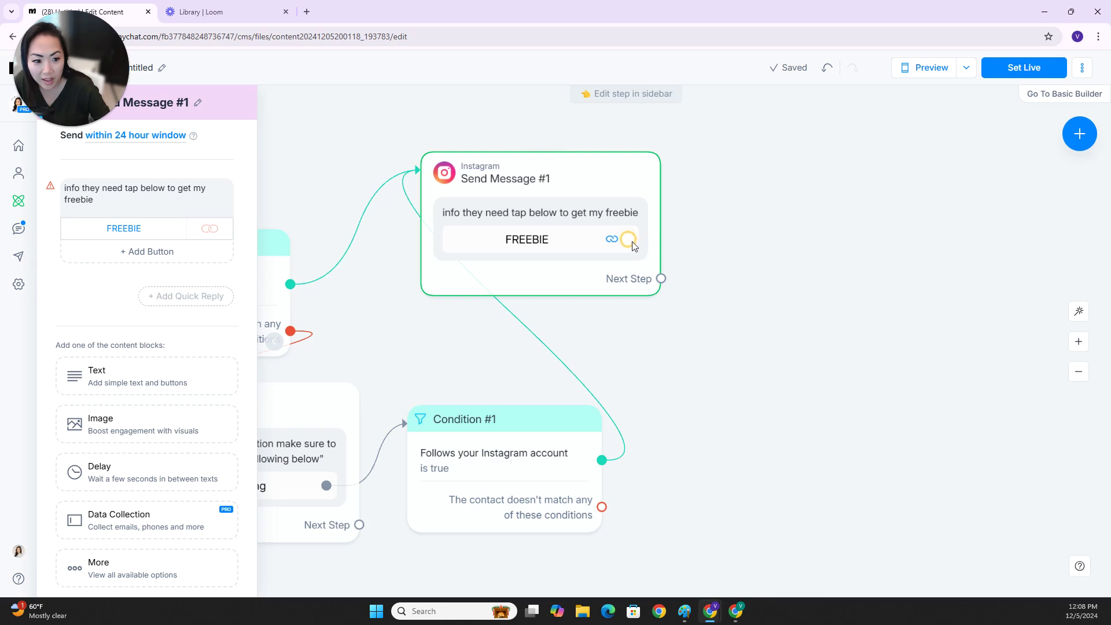
left_click_drag(633, 244, 663, 248)
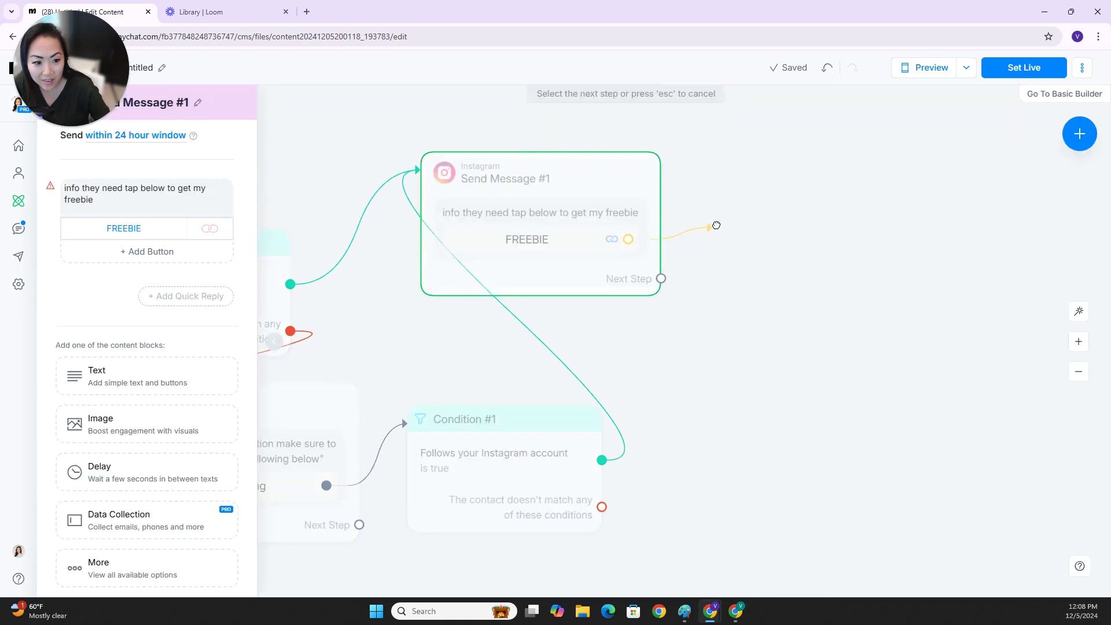
left_click_drag(723, 215, 726, 215)
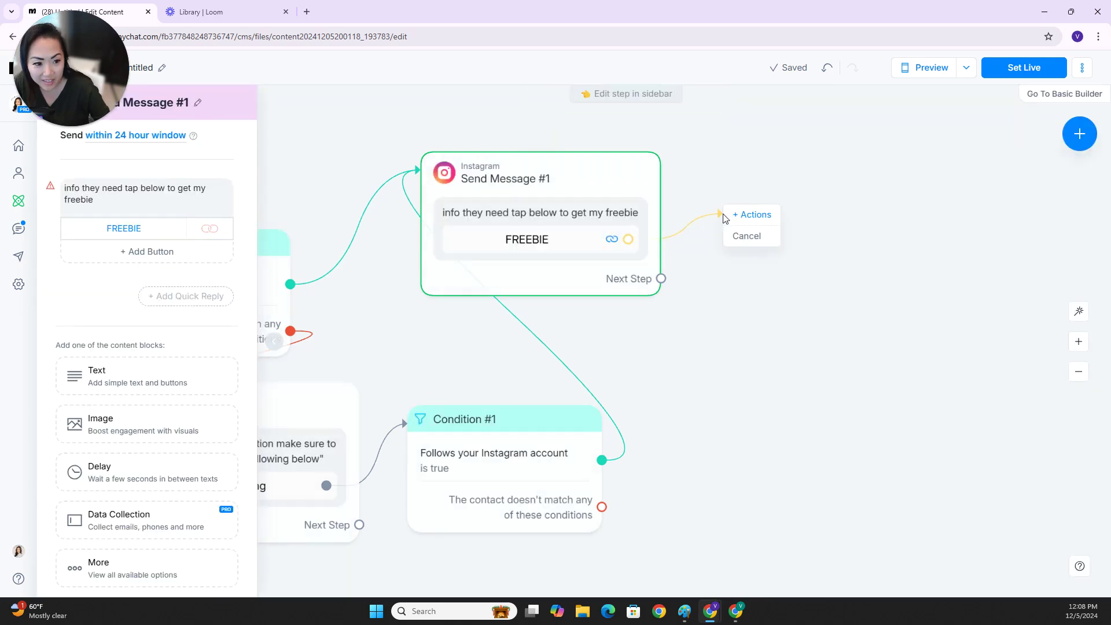
left_click(753, 216)
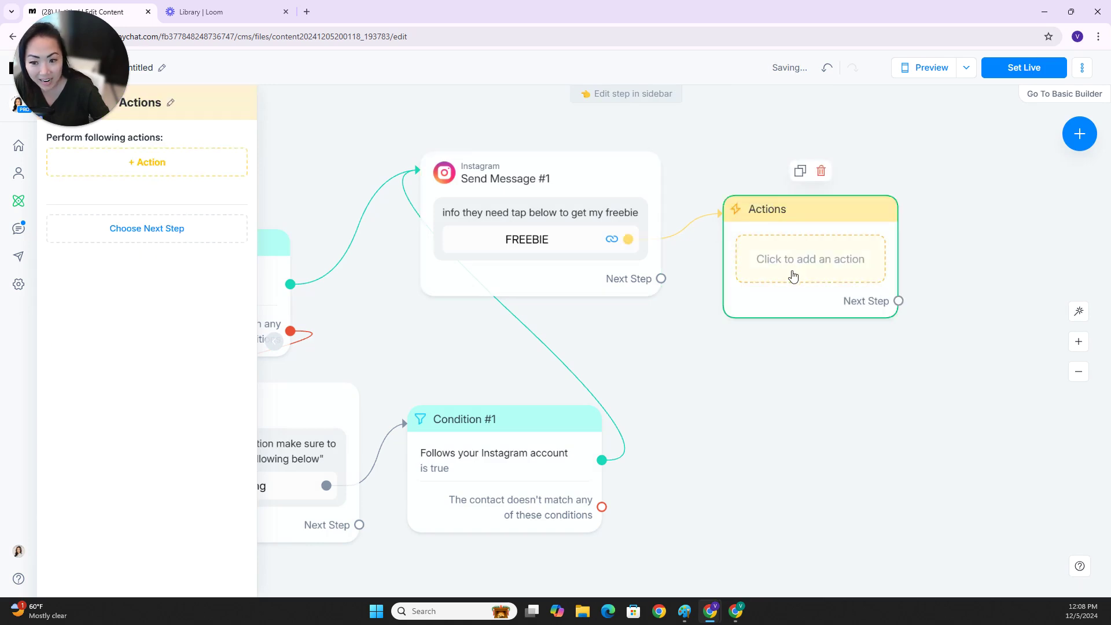
Add an Add Tag action that applies a newly created tag named "clicked_freebie" in the Tags folder
left_click(162, 162)
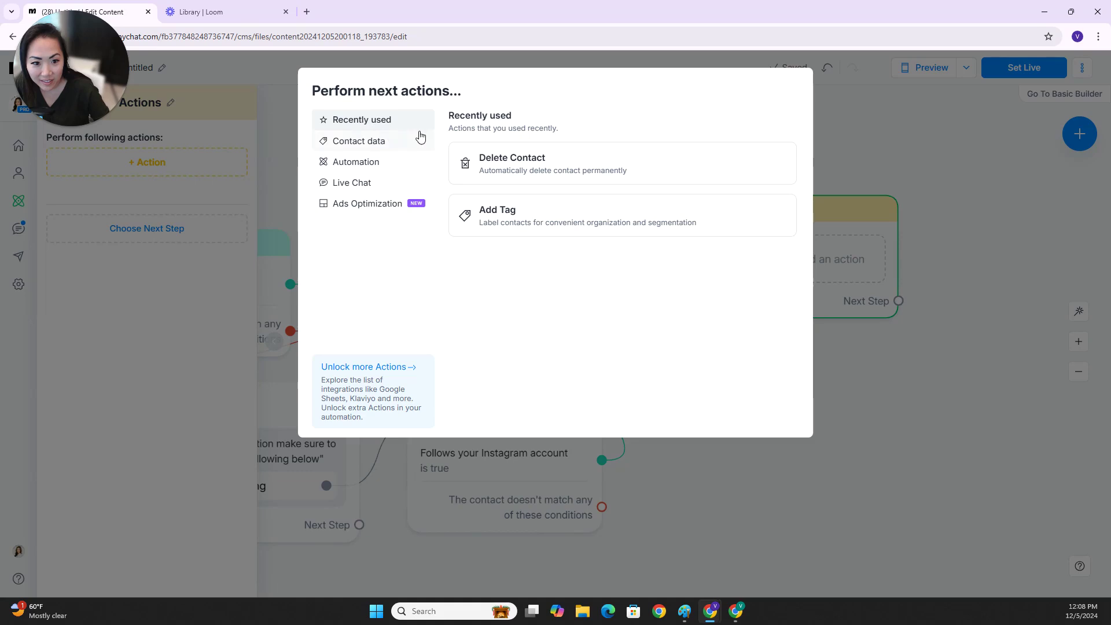
left_click(521, 225)
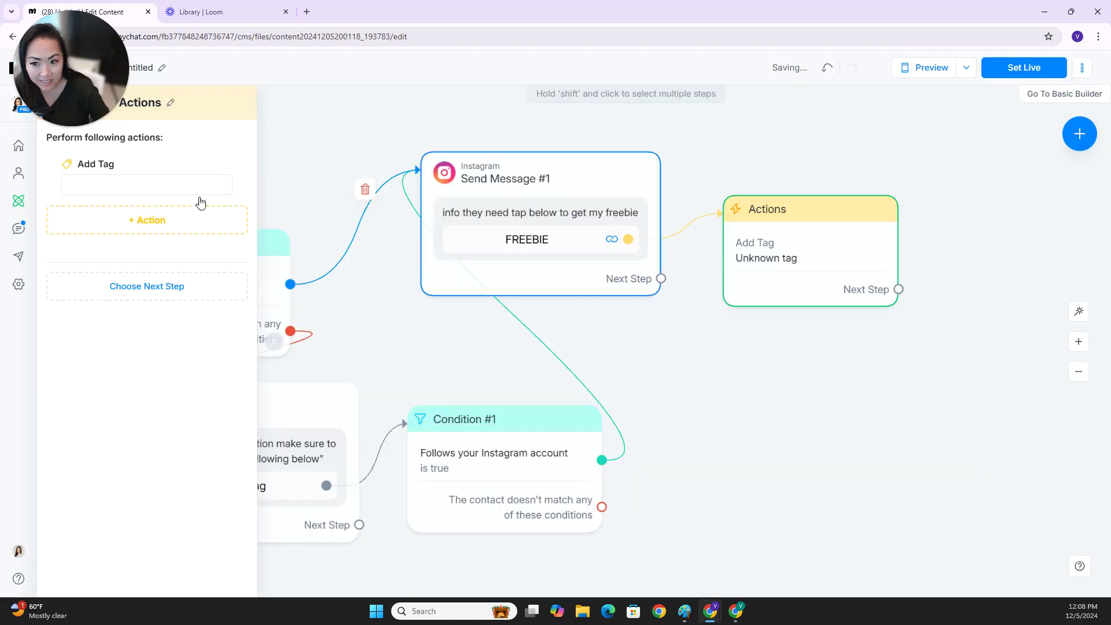
left_click(141, 185)
type("clicked_freebie")
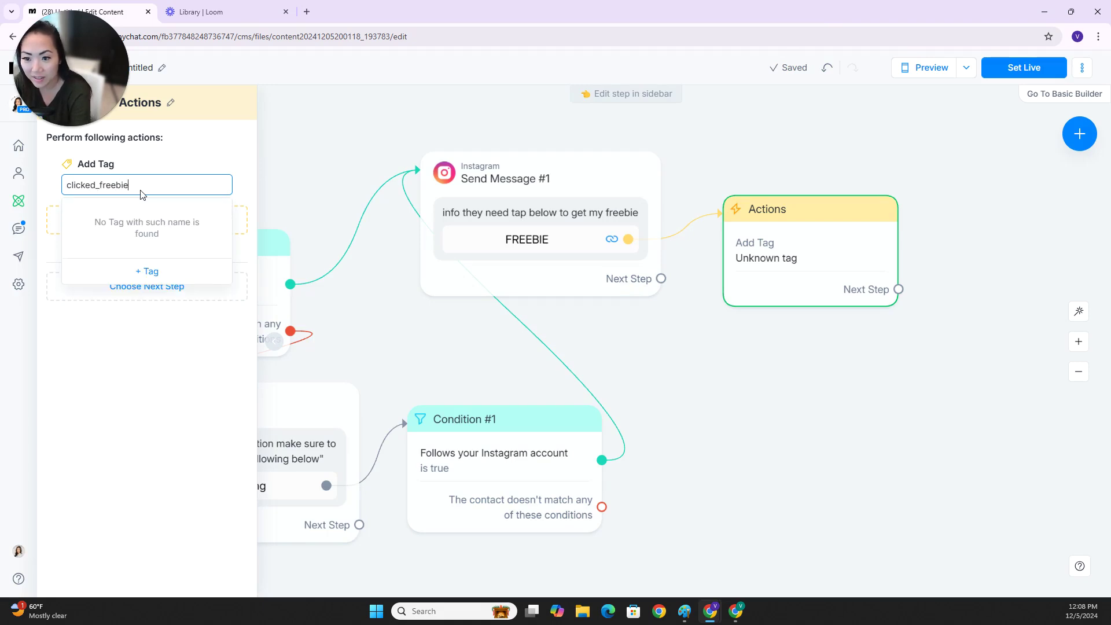
left_click(147, 271)
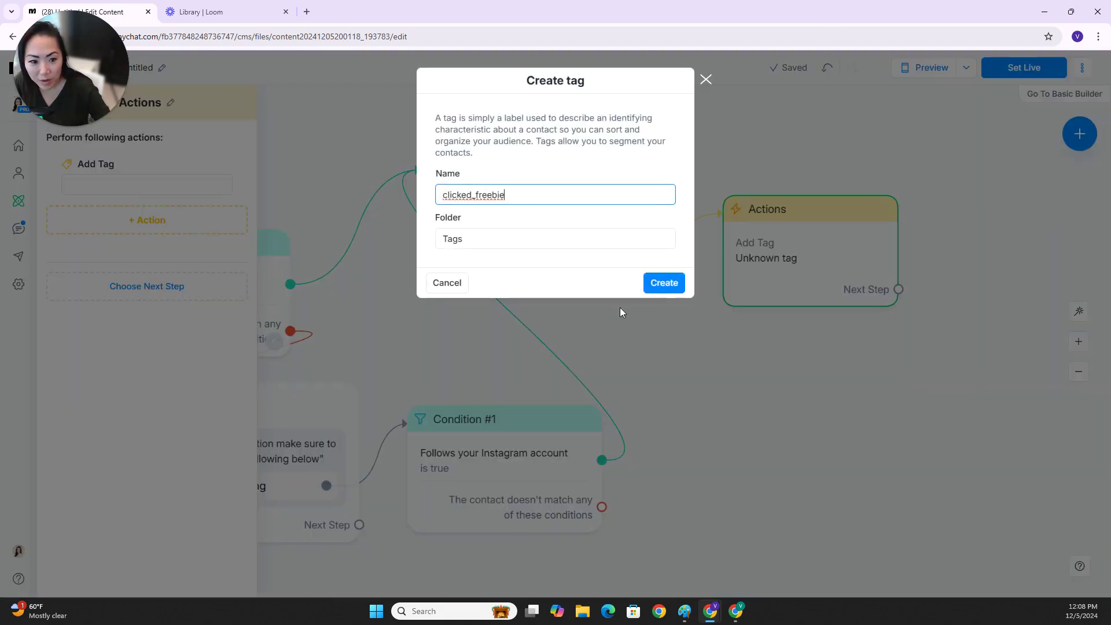
left_click(653, 284)
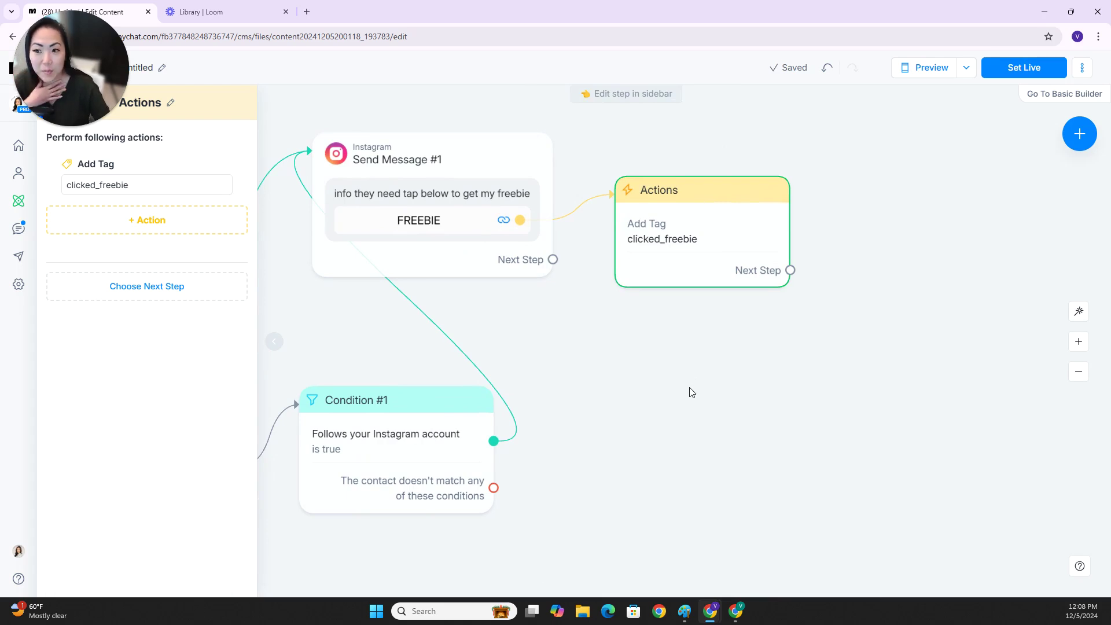
Add a Condition as the follower message's next step, checking that the Tag is clicked_freebie
mouse_move(655, 215)
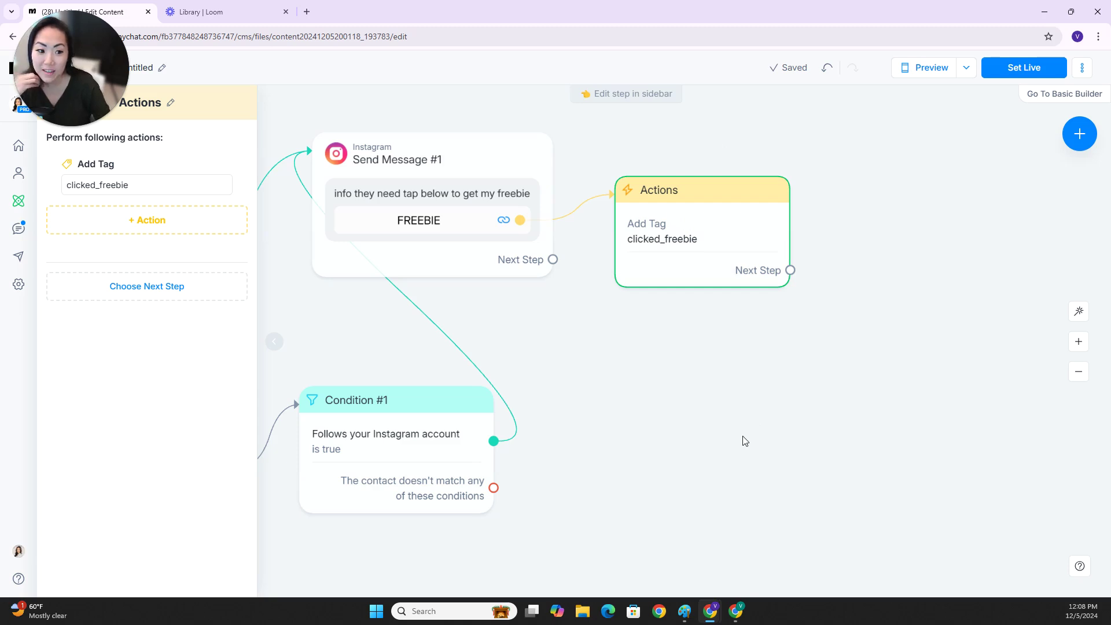
scroll(610, 352, "down", 1)
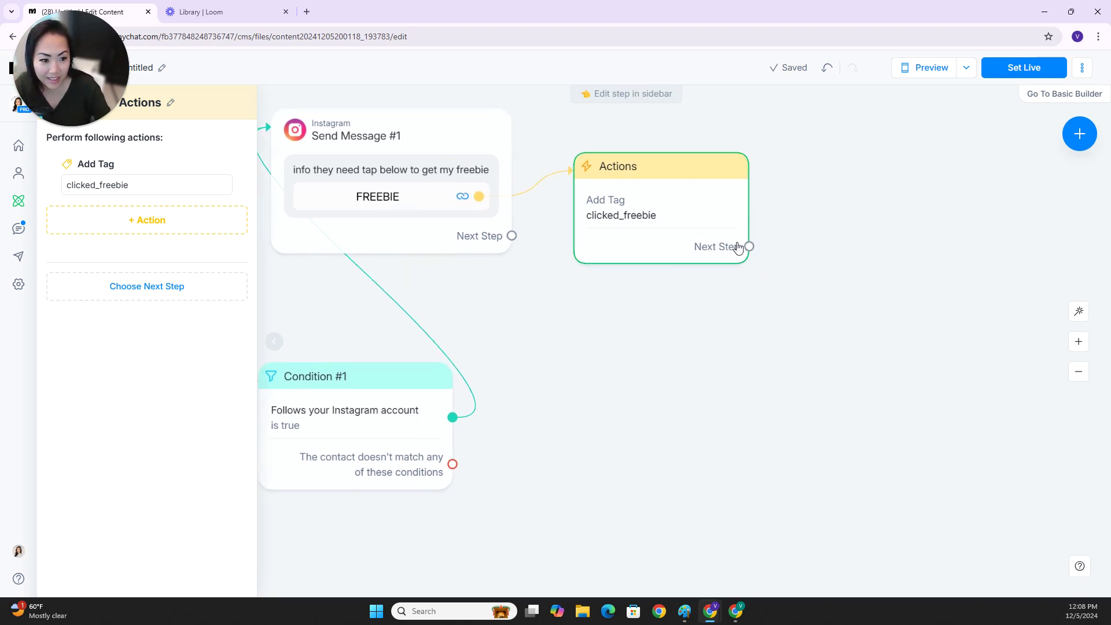
left_click_drag(511, 235, 575, 338)
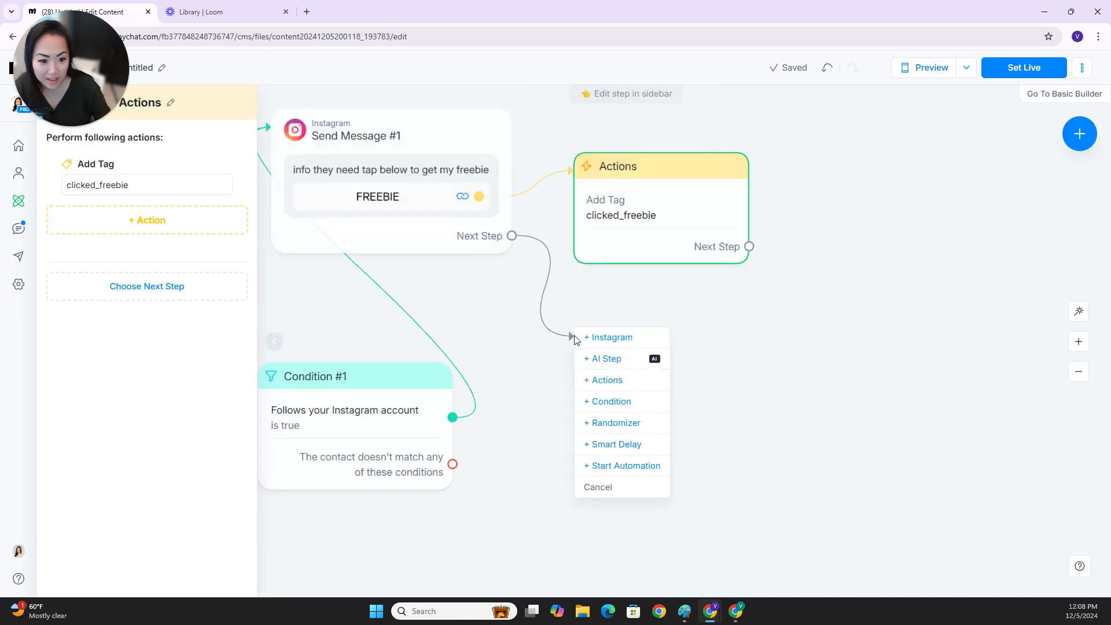
left_click(619, 409)
left_click(147, 190)
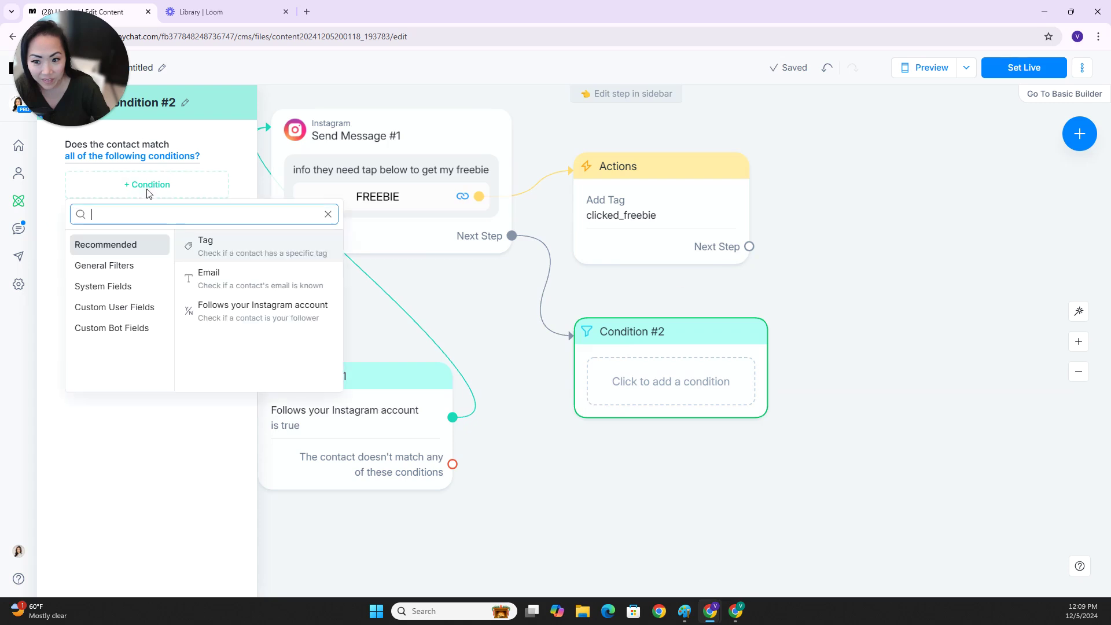
left_click(217, 253)
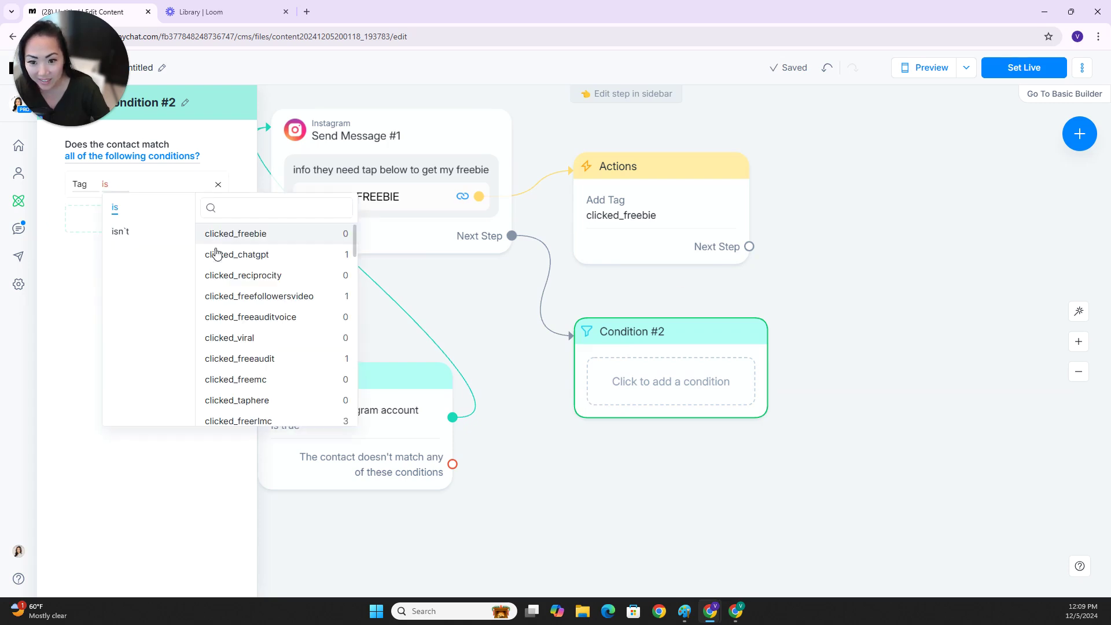
left_click(245, 234)
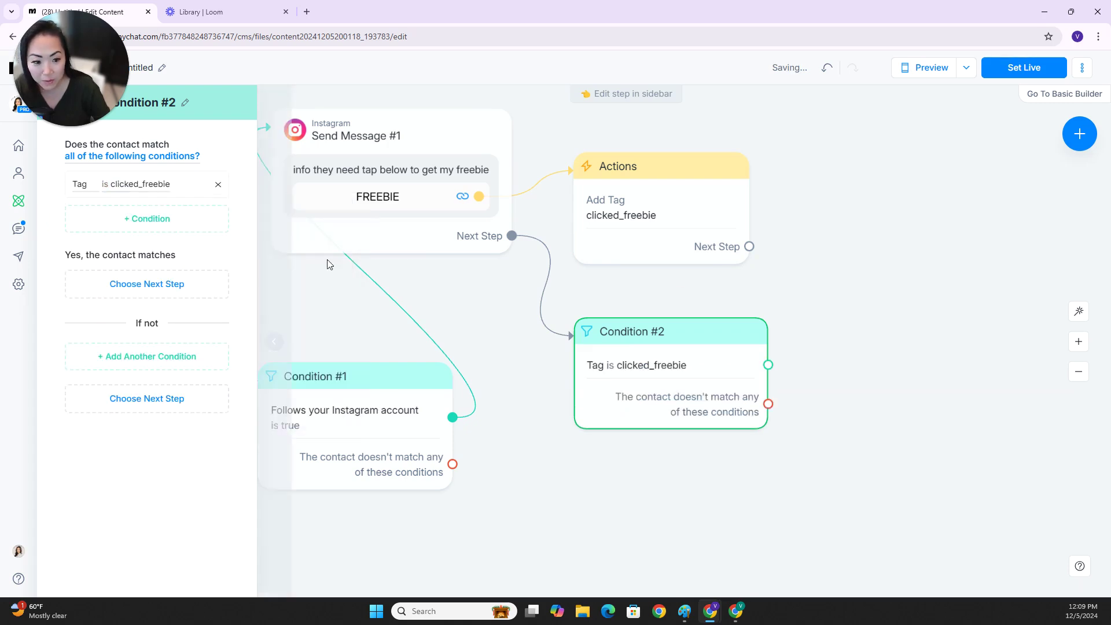
Add an Instagram message on the tag Condition's matching branch with the text "I'm so excited! Hopefully this freebie brought you value"
left_click_drag(742, 366, 826, 272)
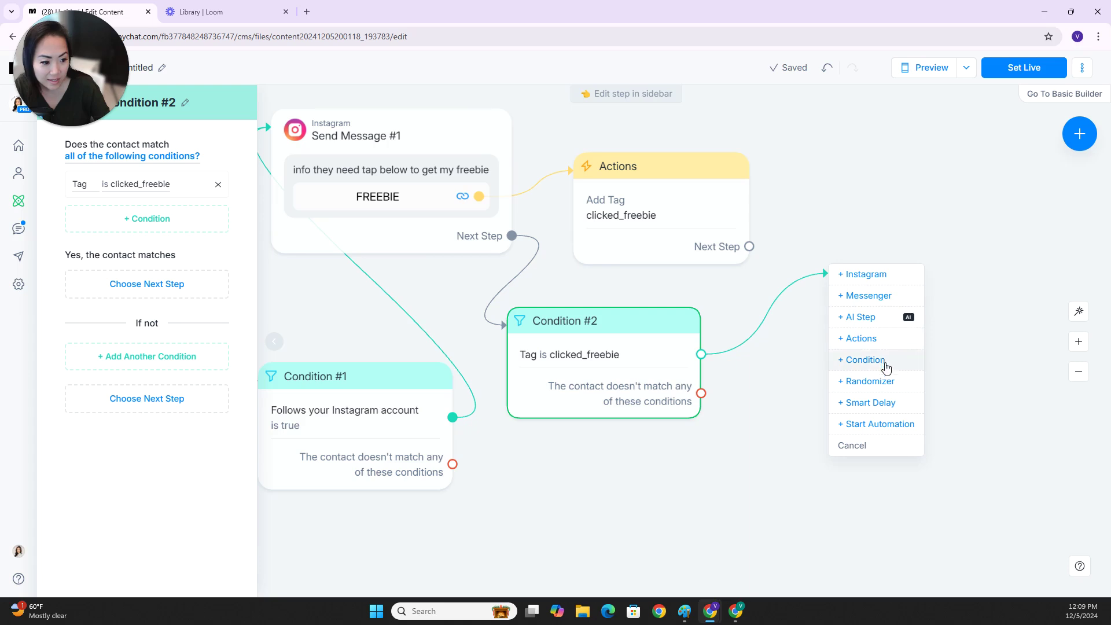
left_click(879, 278)
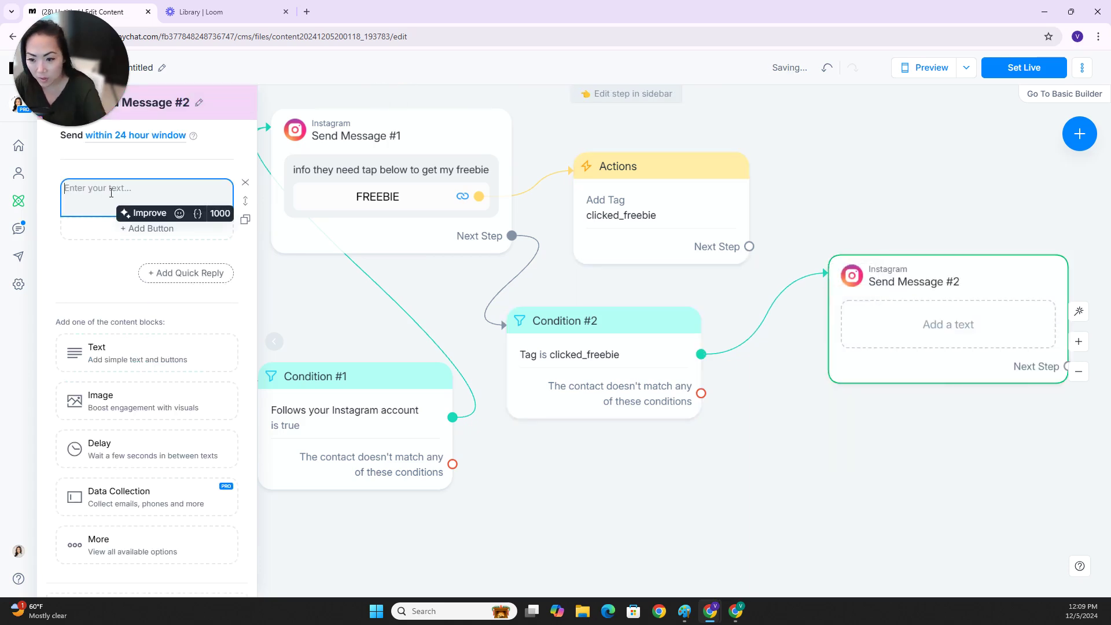
type("I'm so exc")
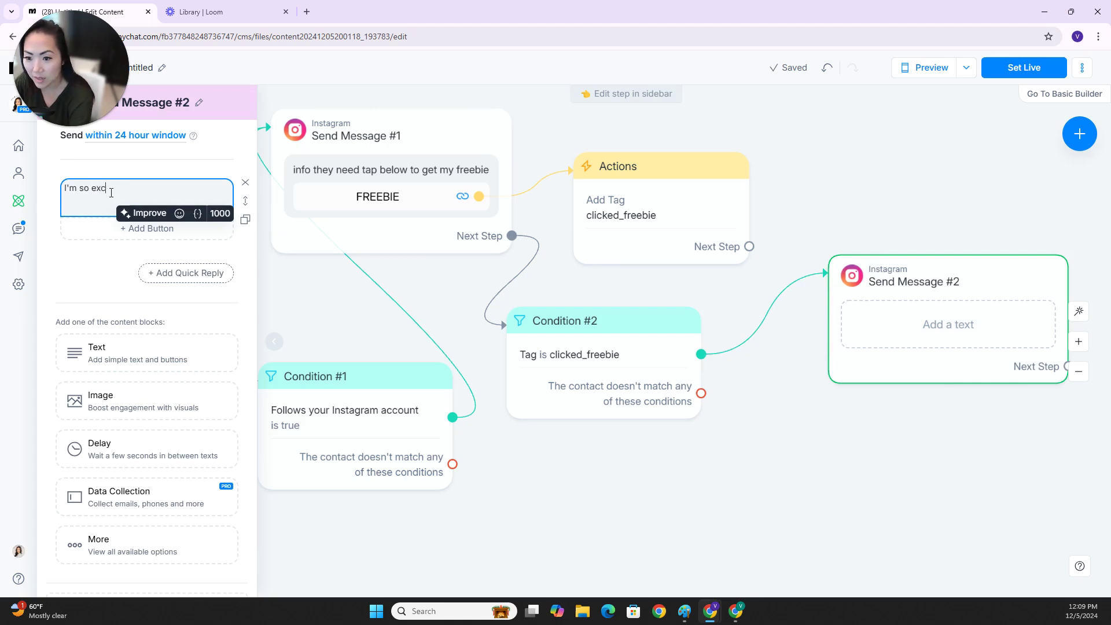
type("ited! Hopefully this fr")
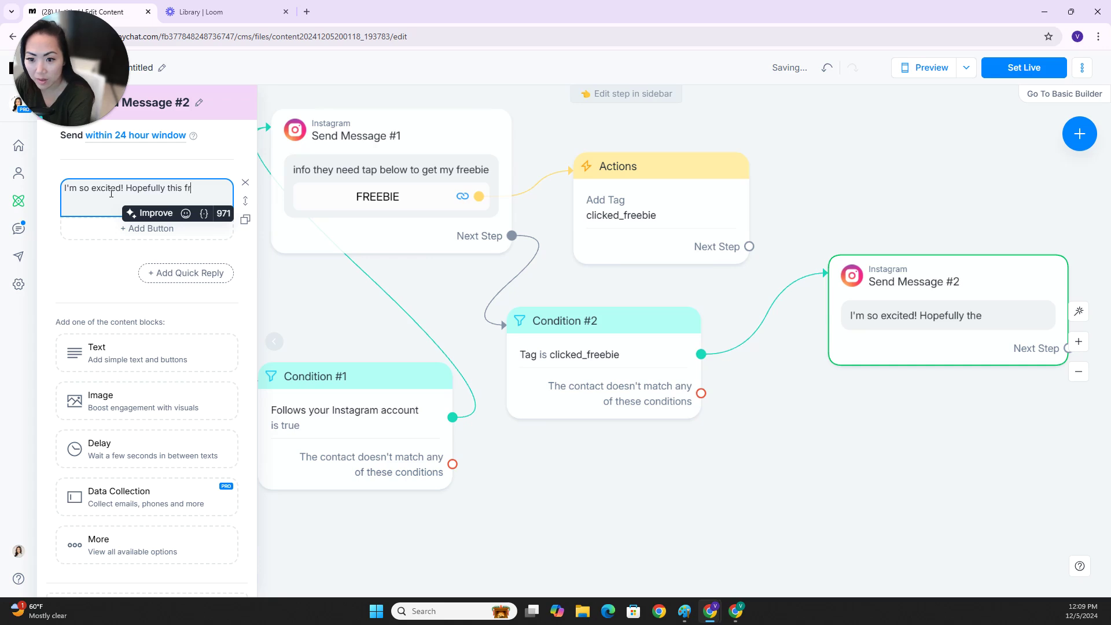
type("eebie brought you value")
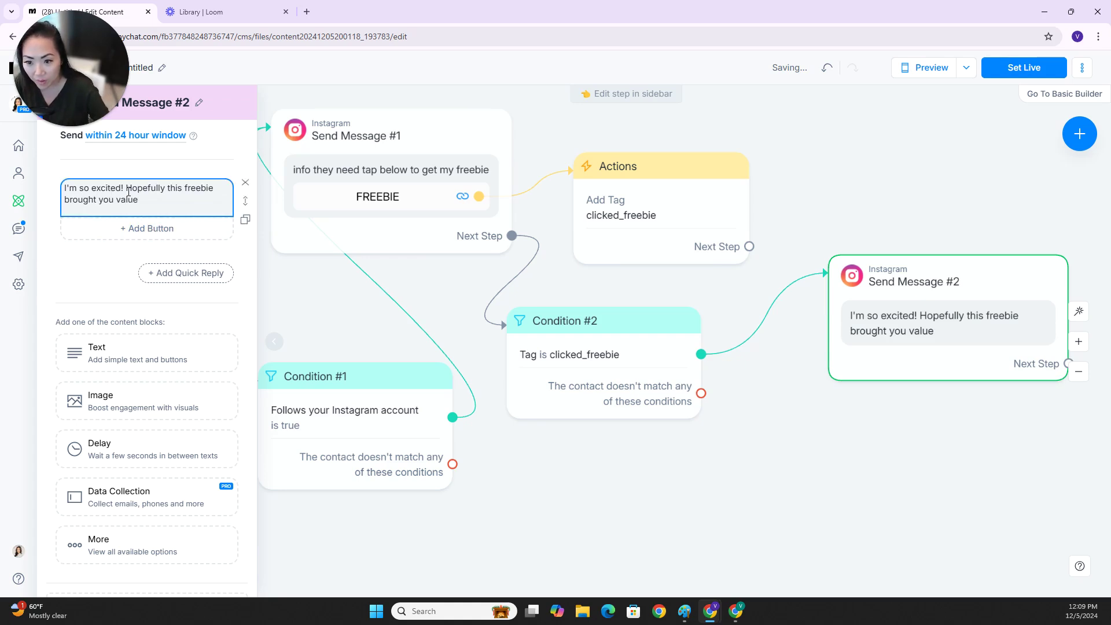
Add a Data Collection block to the new message, copy the existing text into its question, and delete the original text block
scroll(161, 429, "down", 1)
scroll(92, 471, "up", 1)
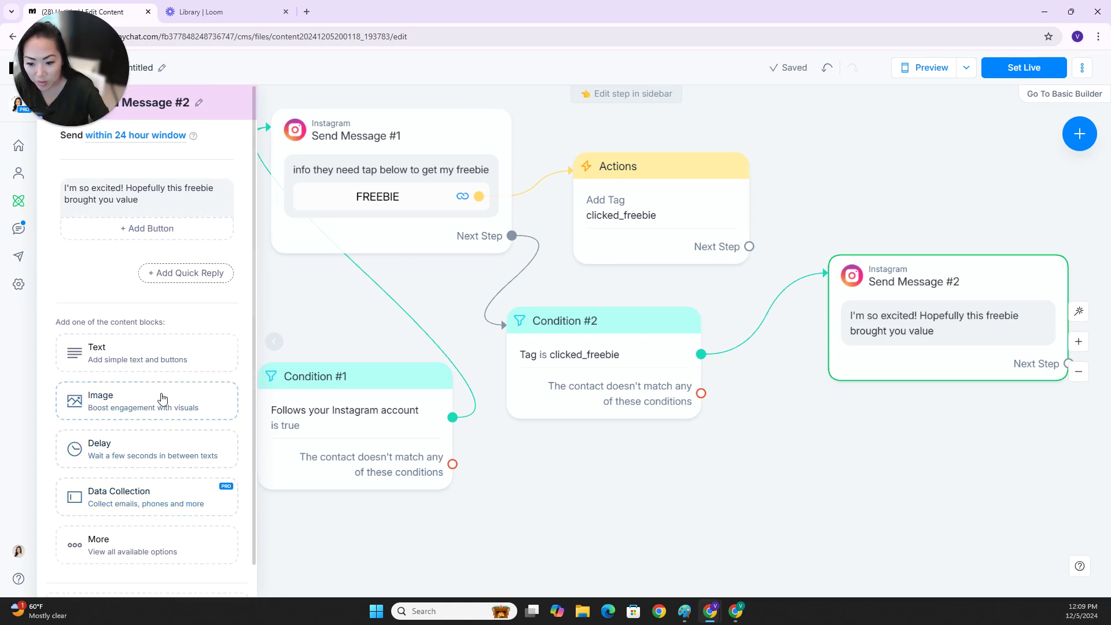
left_click(143, 503)
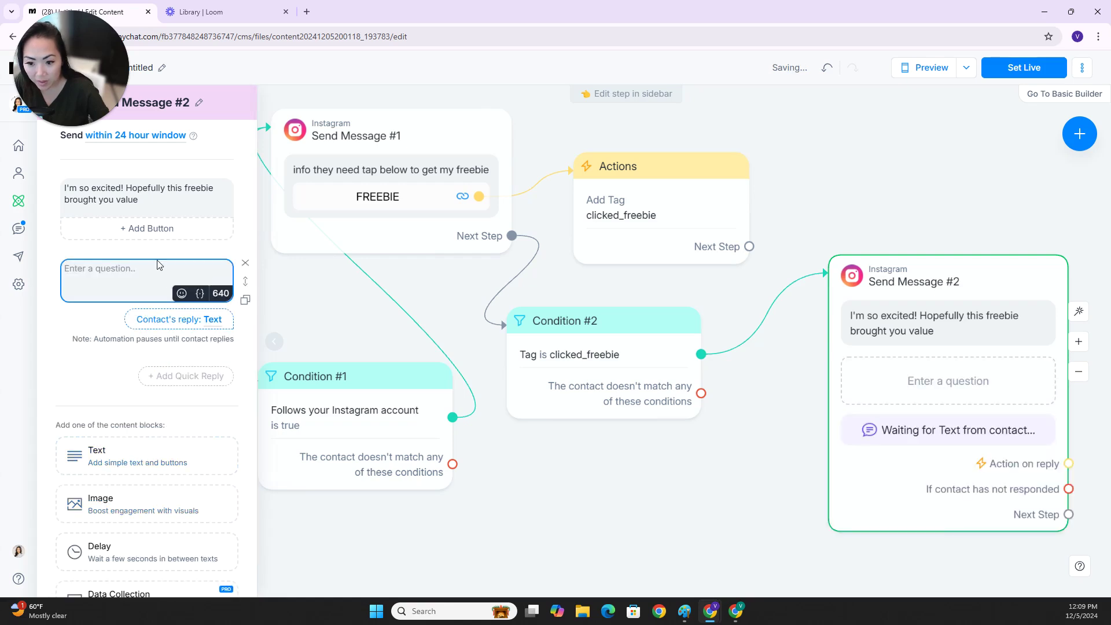
left_click(139, 197)
key("ctrl+a")
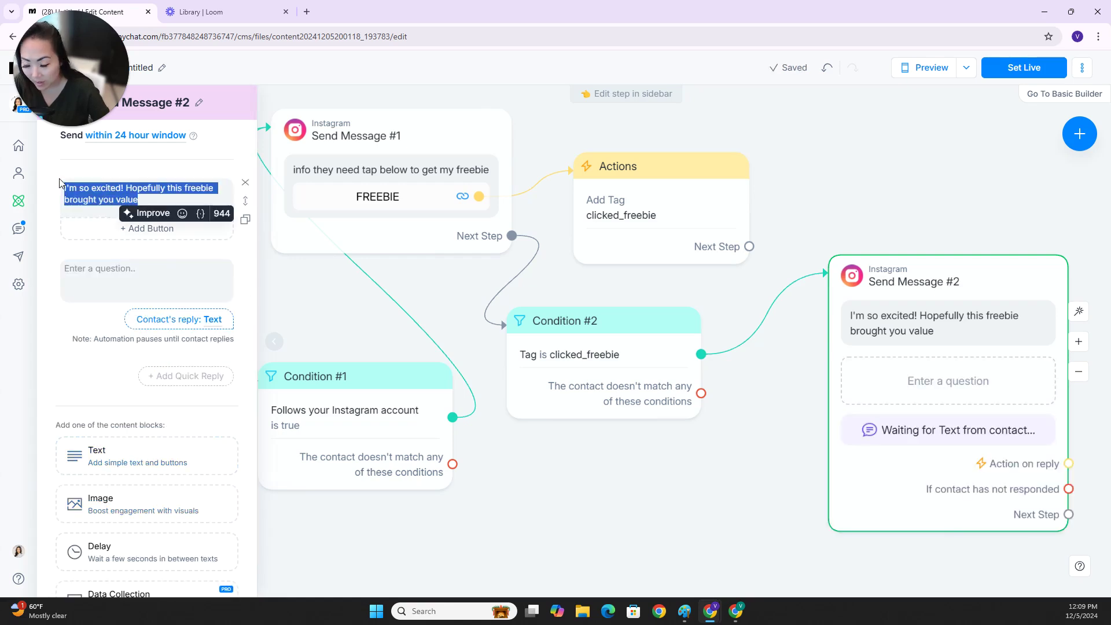
key("ctrl+c")
left_click(135, 265)
key("ctrl+v")
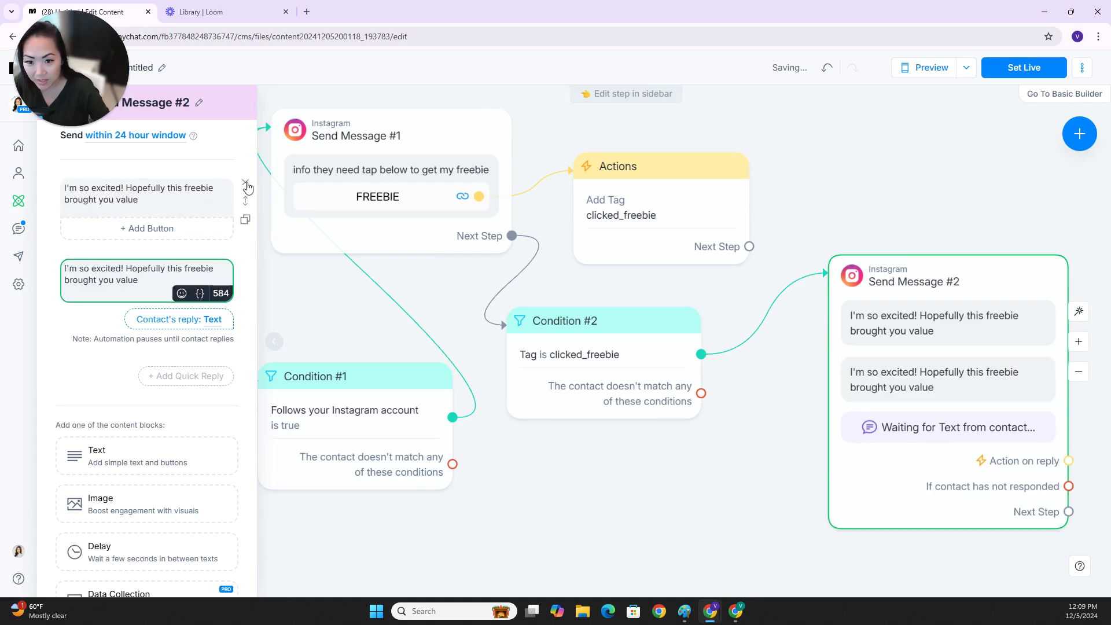
left_click(245, 183)
left_click(659, 140)
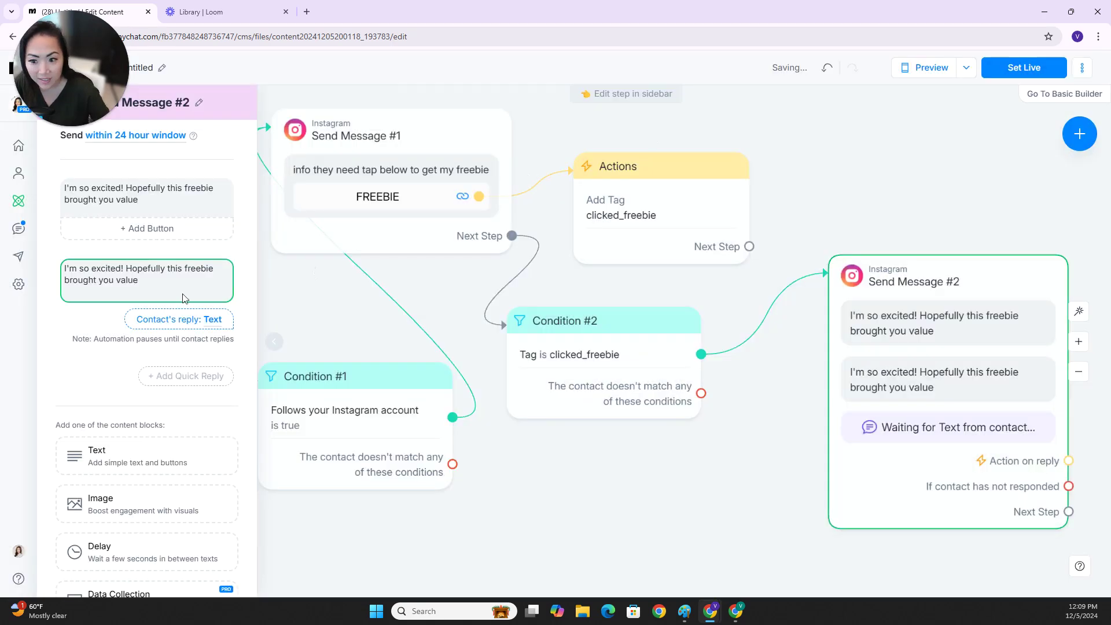
Append ". Do you have any questions for me?" to the Data Collection question
left_click(152, 199)
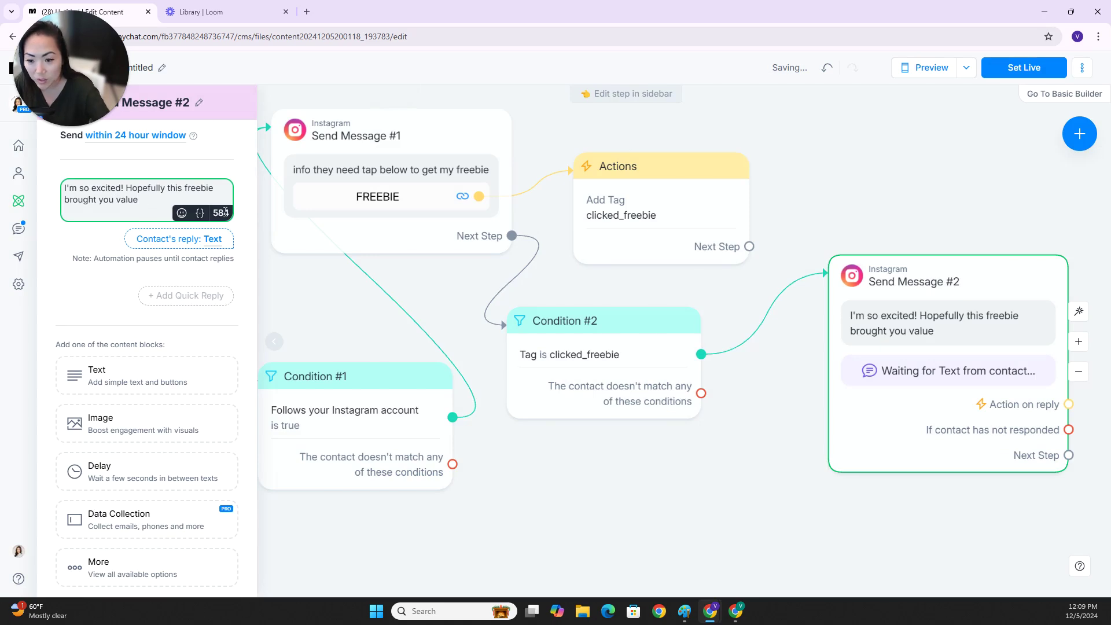
type(". ")
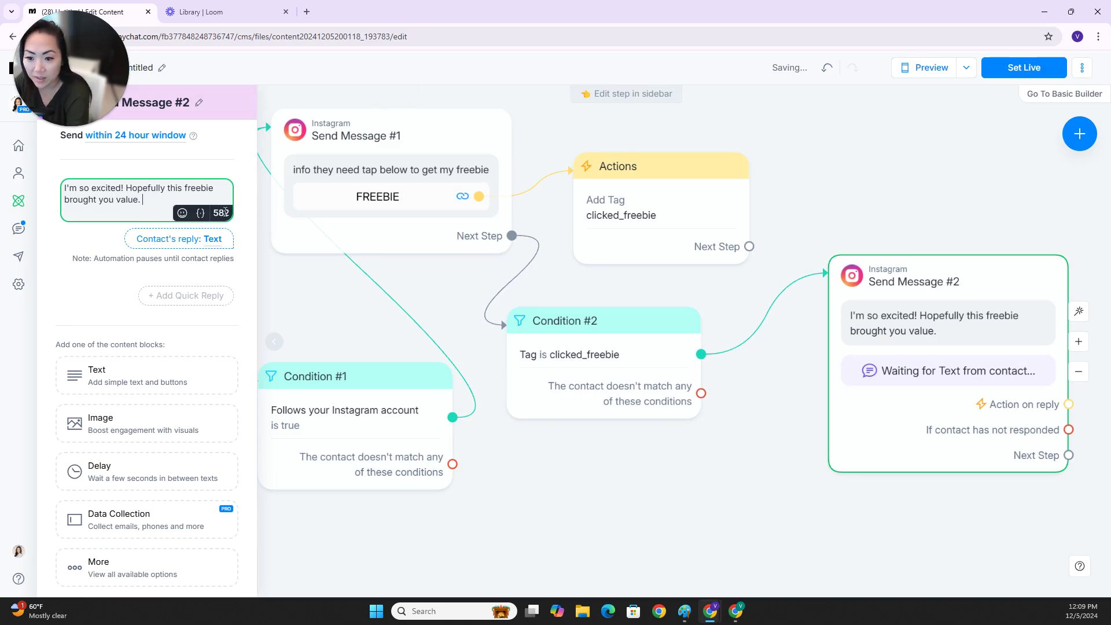
type("Do you have any questions for me?")
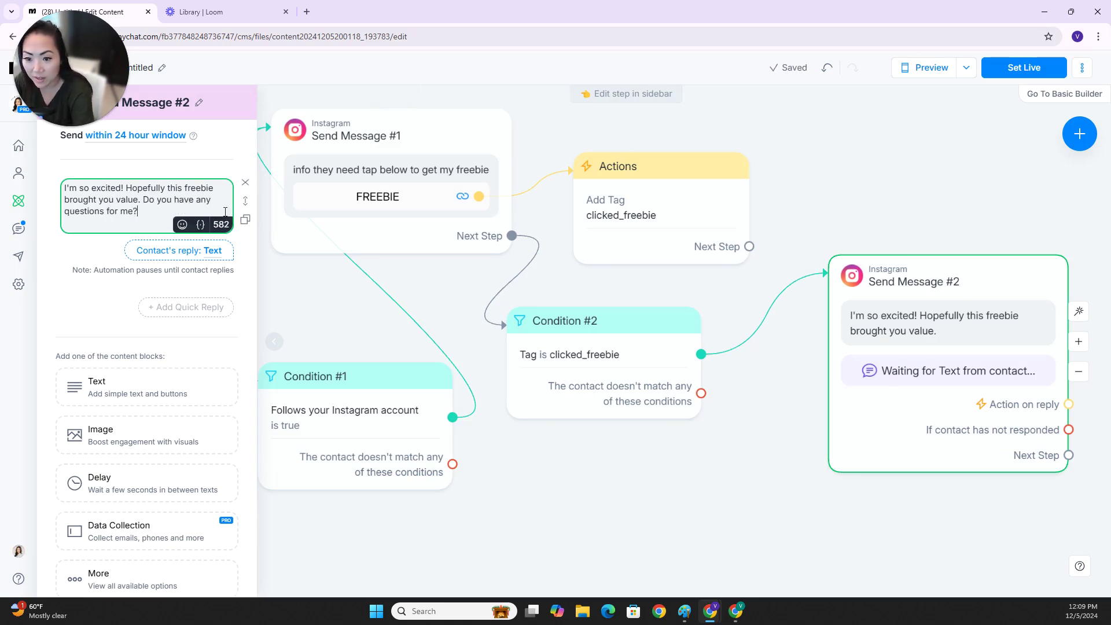
Add a Smart Delay of 23 hours on the matching branch of the clicked_freebie Condition
left_click_drag(1006, 551, 889, 532)
left_click_drag(853, 330, 812, 337)
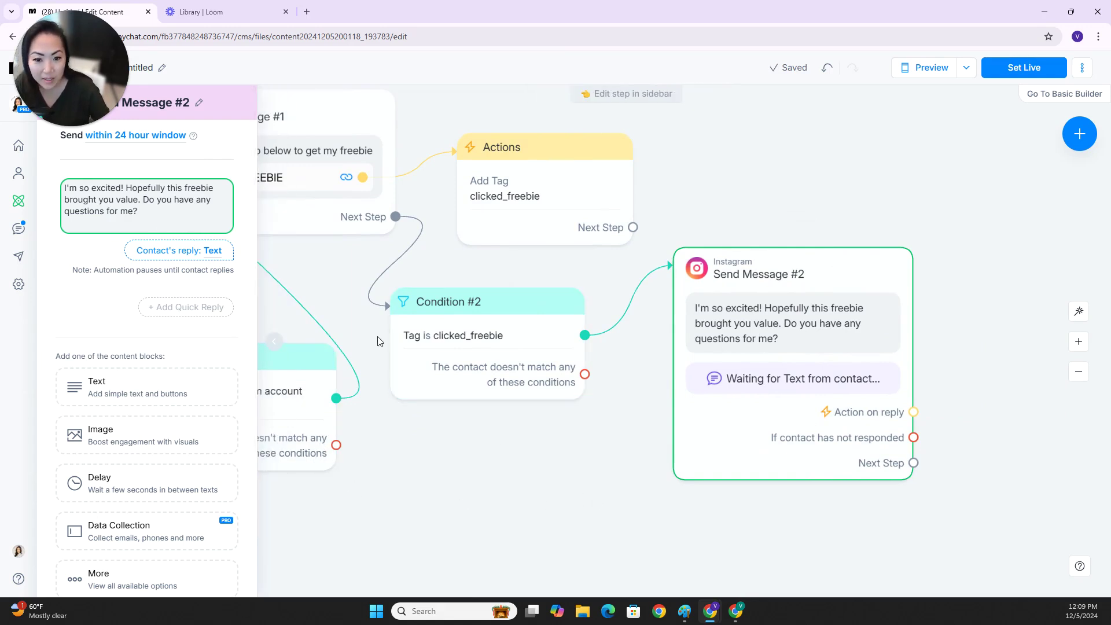
left_click_drag(538, 514, 486, 520)
left_click_drag(533, 342, 585, 296)
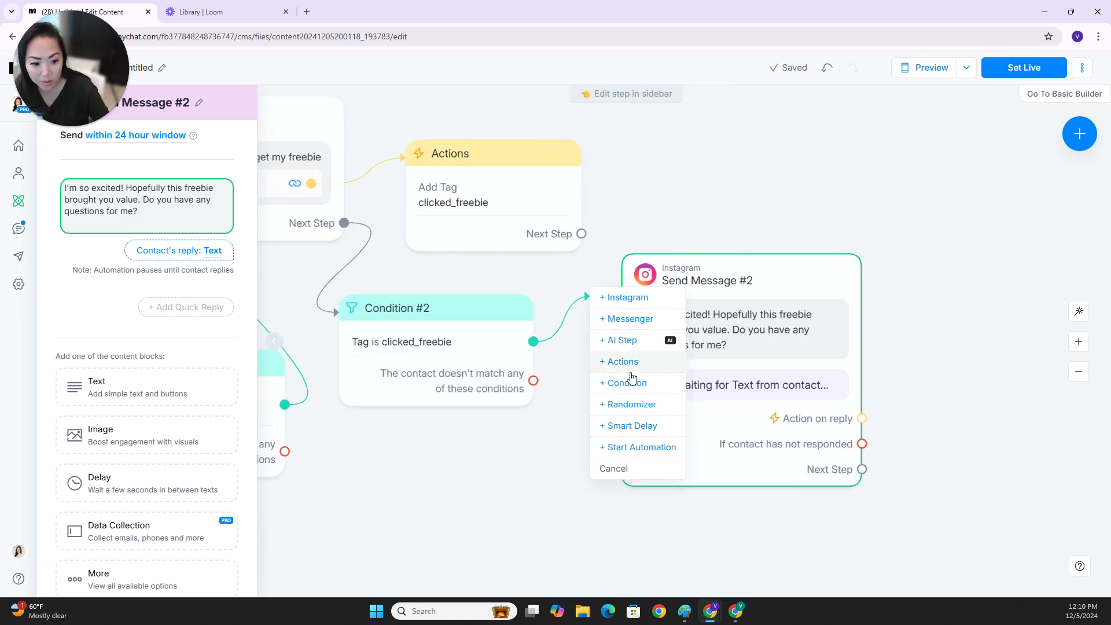
left_click(637, 433)
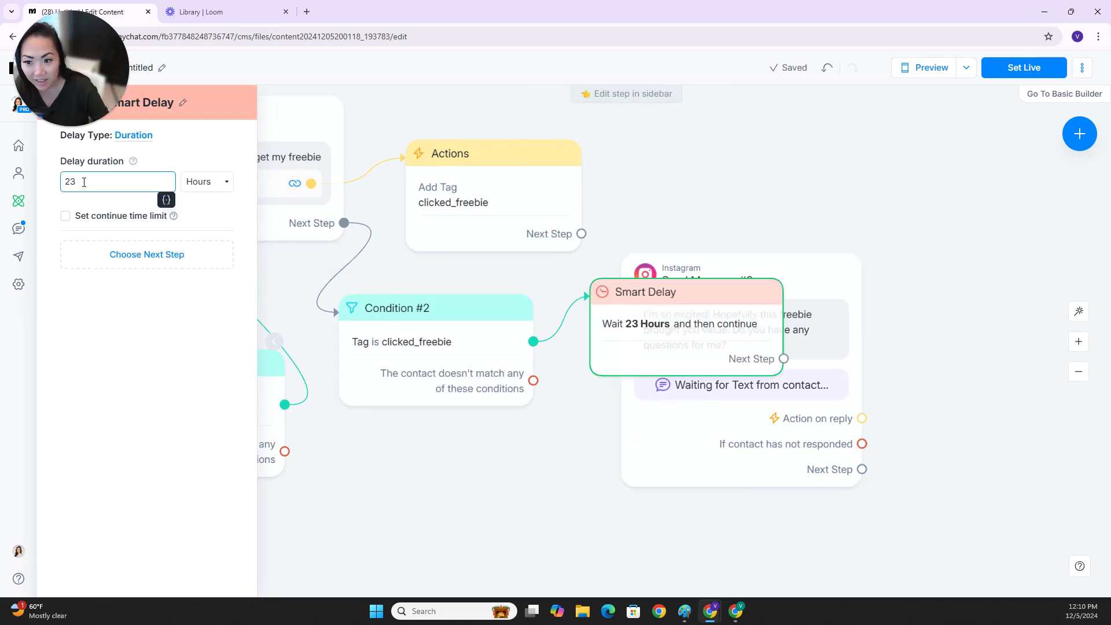
Link the Smart Delay's next step to Send Message #2 and space the two blocks out to the side of the tag Condition
left_click_drag(629, 420, 768, 420)
left_click_drag(708, 343, 659, 360)
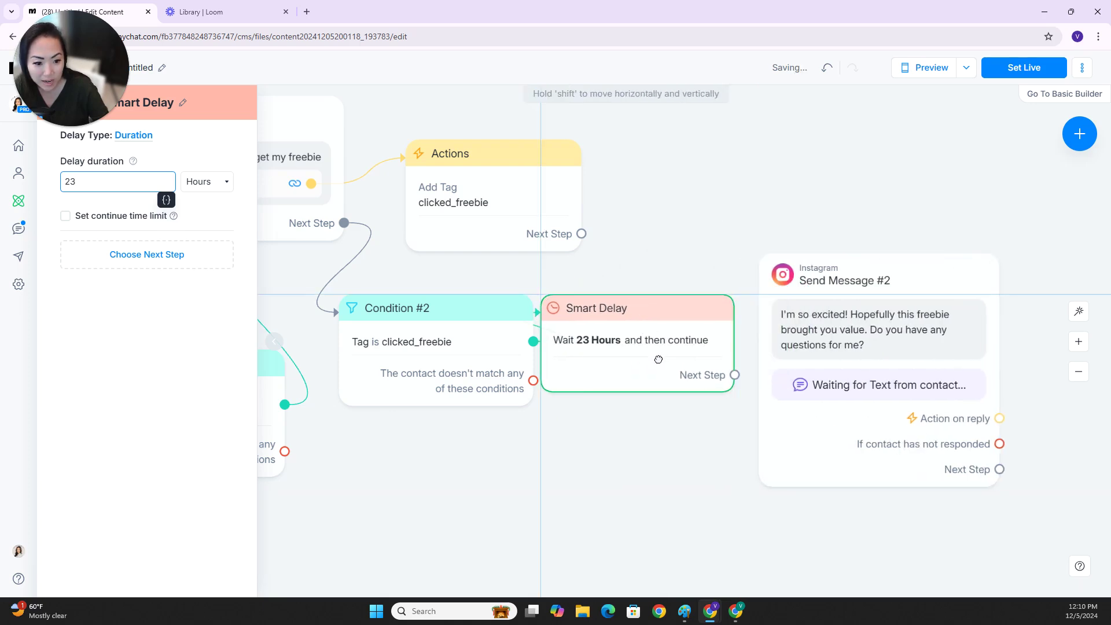
left_click_drag(735, 375, 824, 302)
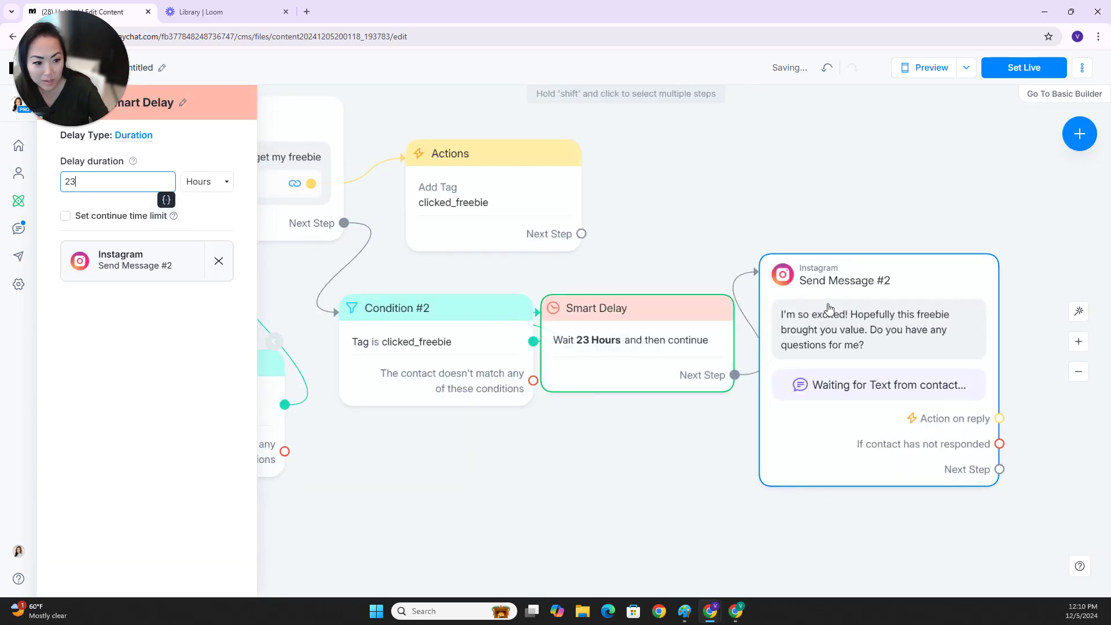
left_click_drag(685, 311, 732, 298)
left_click_drag(565, 422, 626, 386)
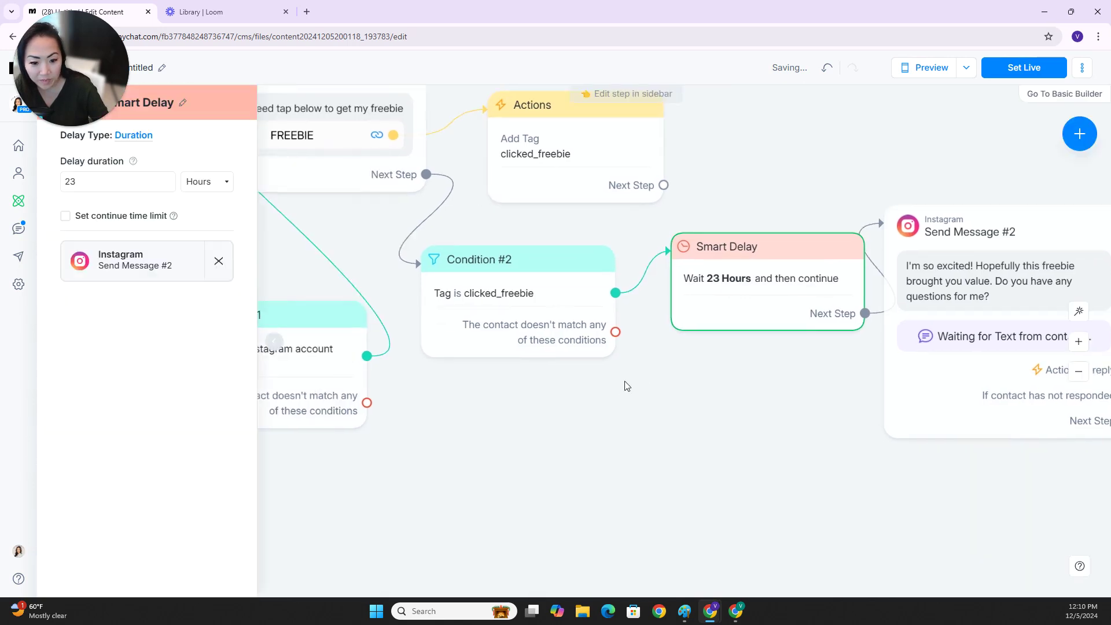
Add an empty text block with two buttons below the freebie link in Send Message #1
scroll(622, 387, "down", 1)
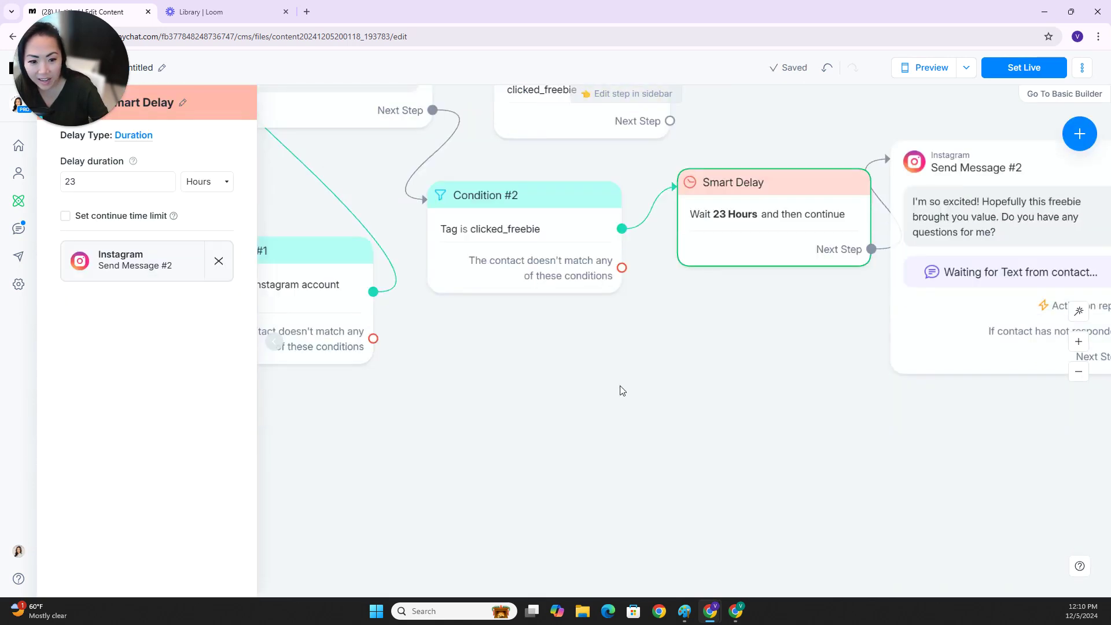
scroll(622, 388, "up", 2)
left_click(1079, 372)
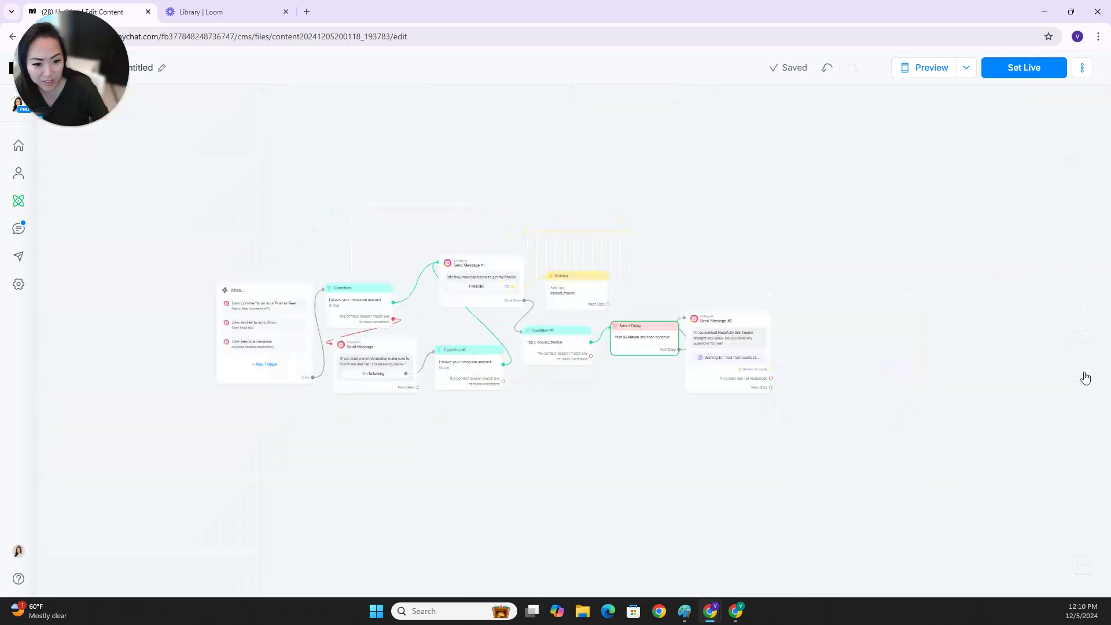
left_click(1079, 341)
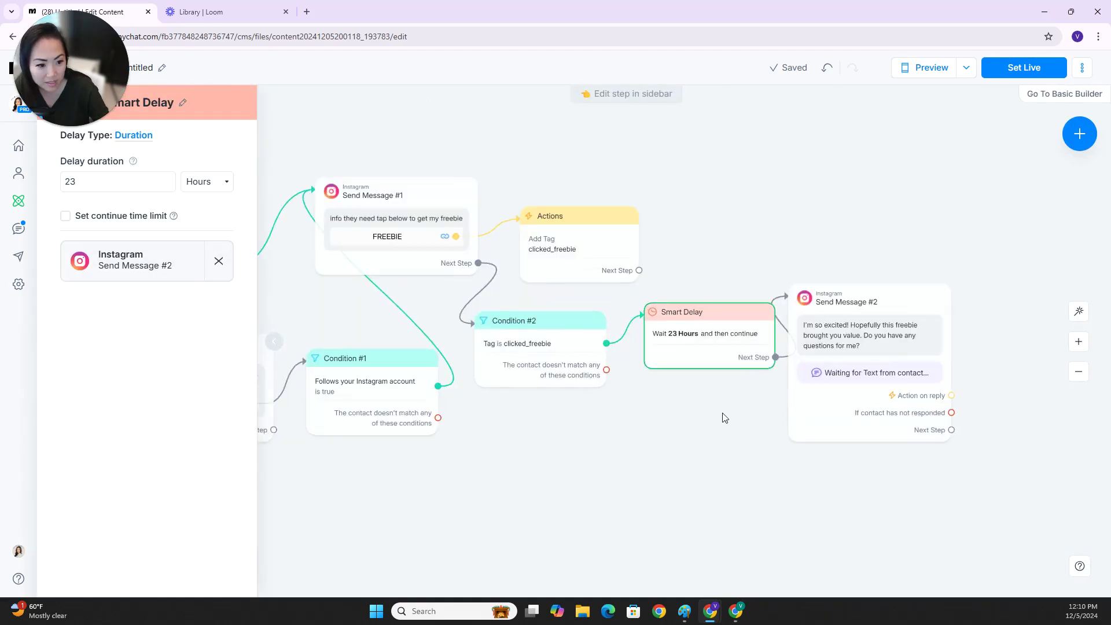
left_click(397, 220)
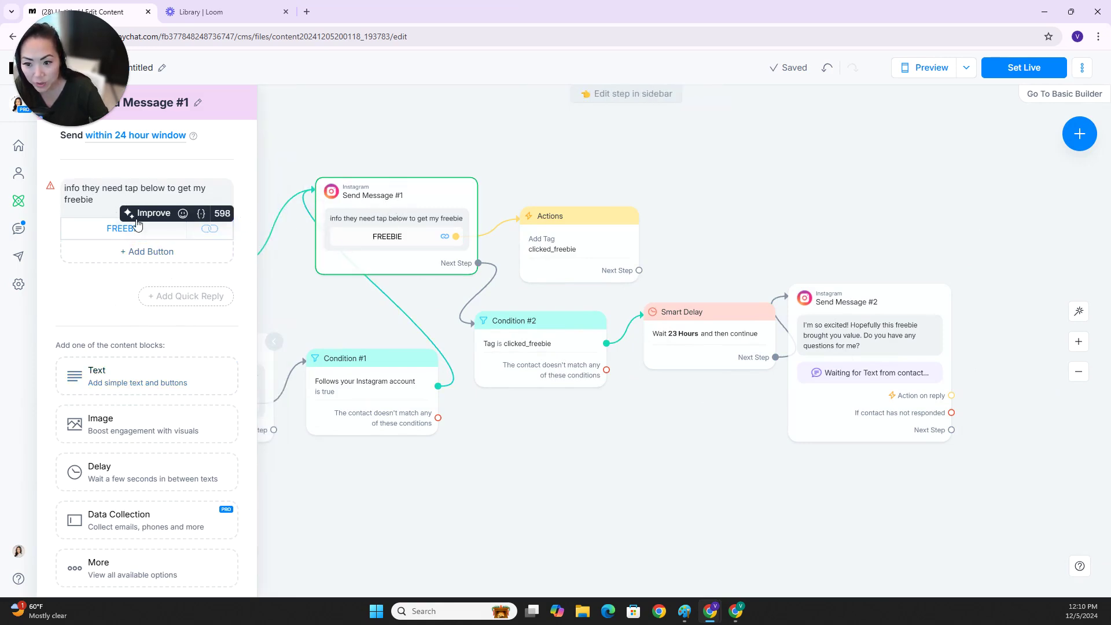
left_click(131, 384)
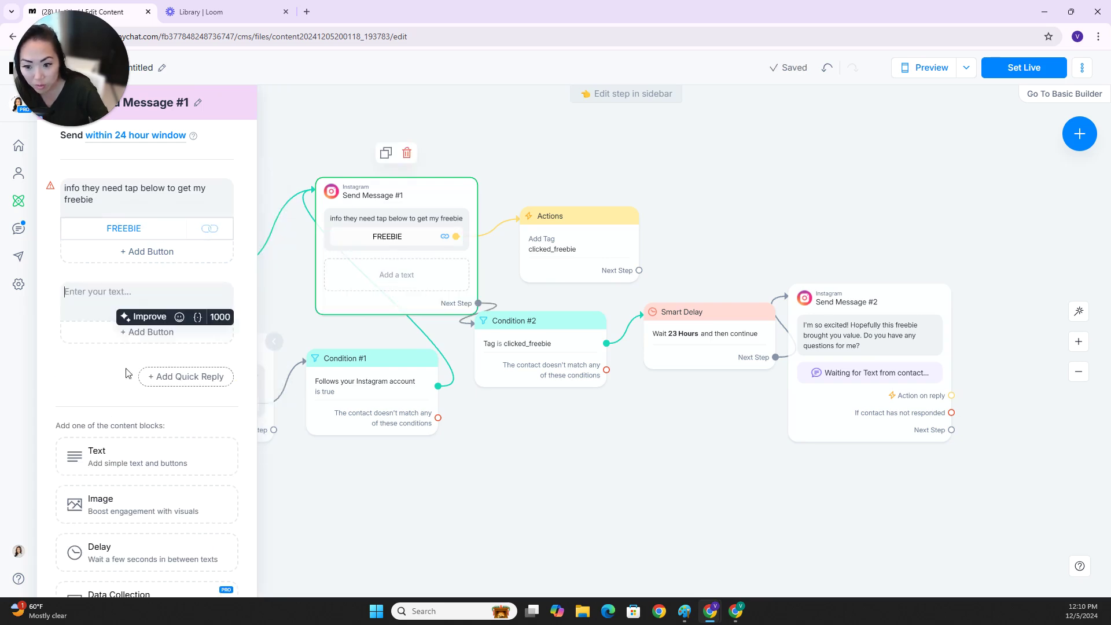
left_click(133, 331)
left_click(147, 359)
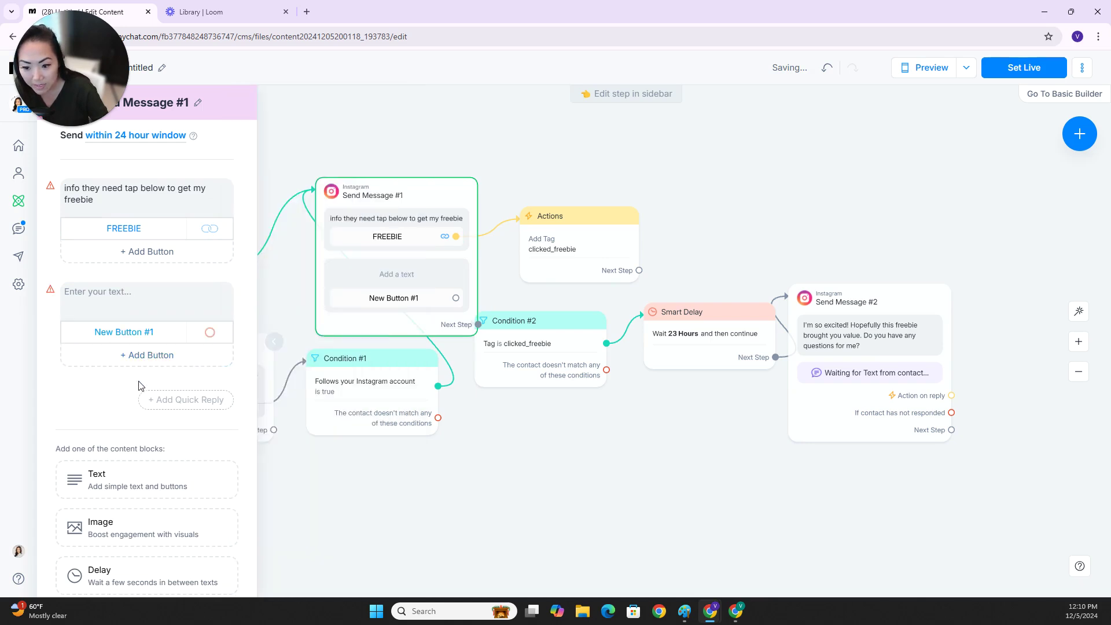
left_click(148, 364)
left_click(141, 386)
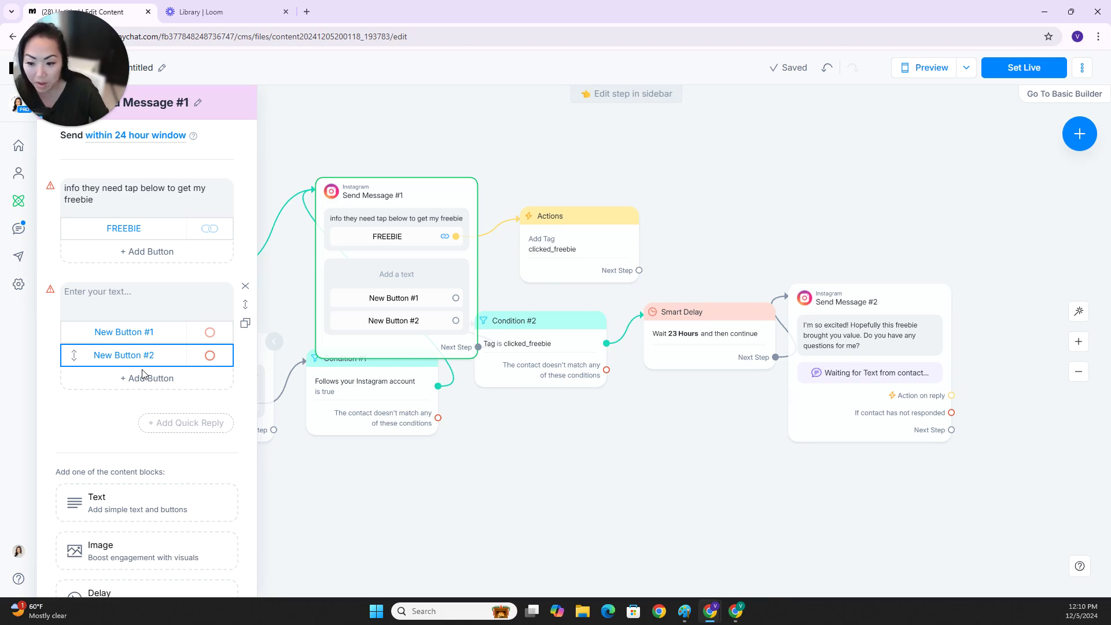
Add an Image block to Send Message #1 and move it above the empty text block
scroll(133, 405, "down", 1)
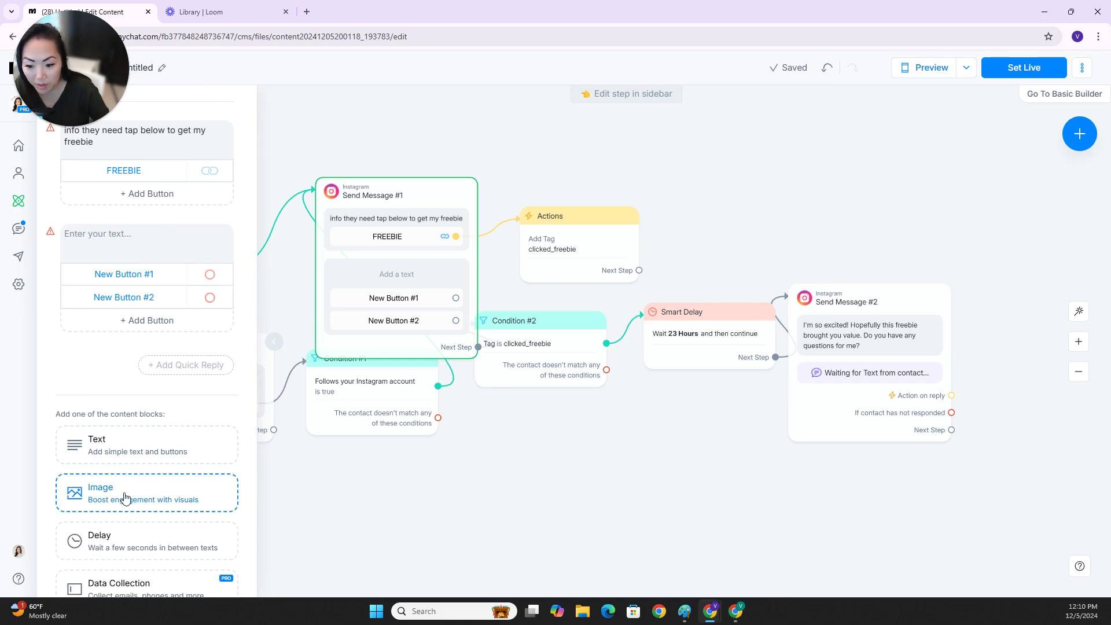
left_click(128, 497)
left_click_drag(165, 378, 172, 243)
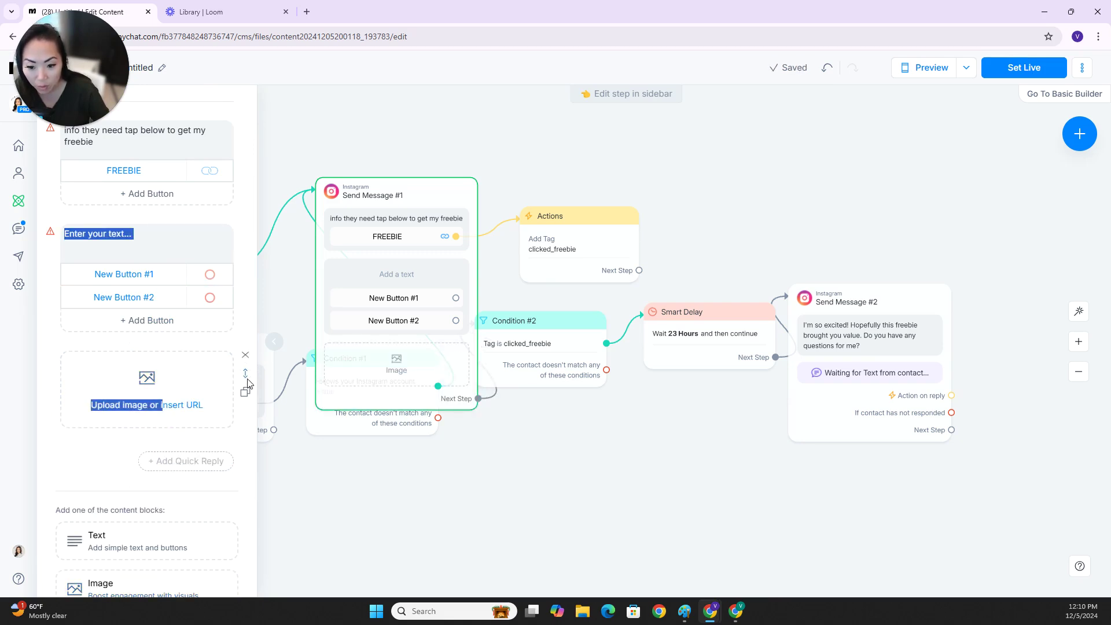
left_click_drag(245, 376, 248, 315)
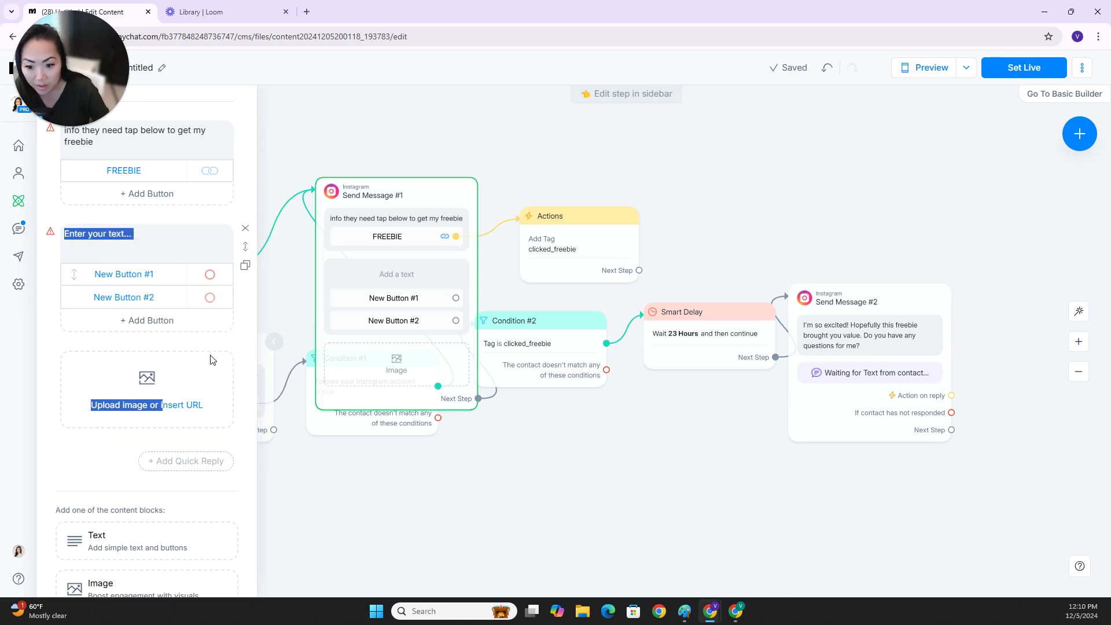
left_click_drag(245, 374, 184, 223)
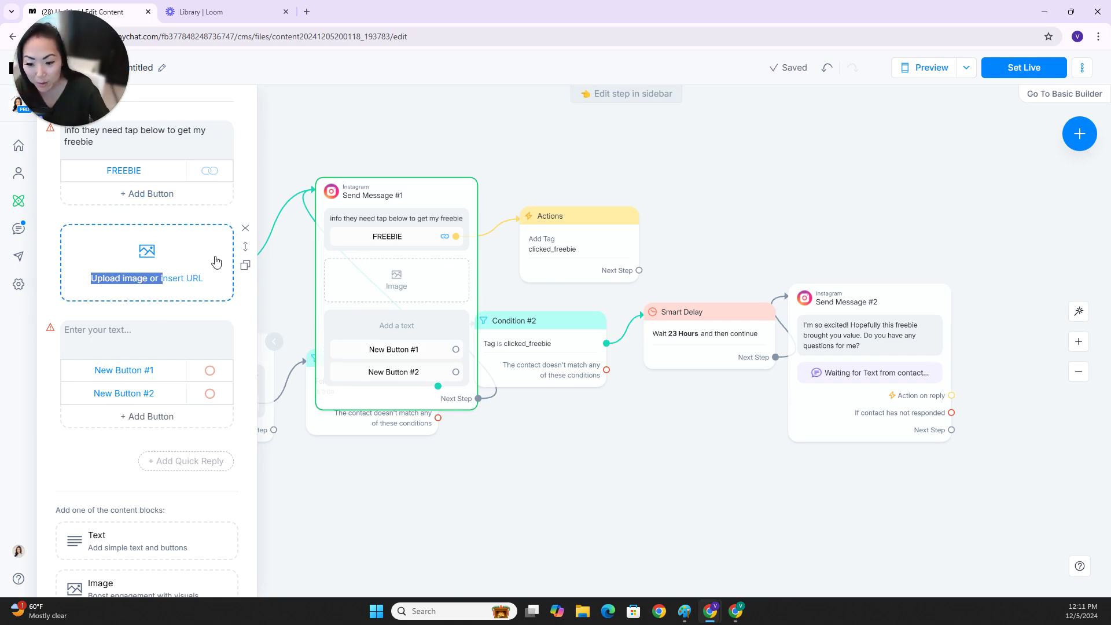
Add an Audio block at the end of Send Message #1
scroll(184, 405, "down", 3)
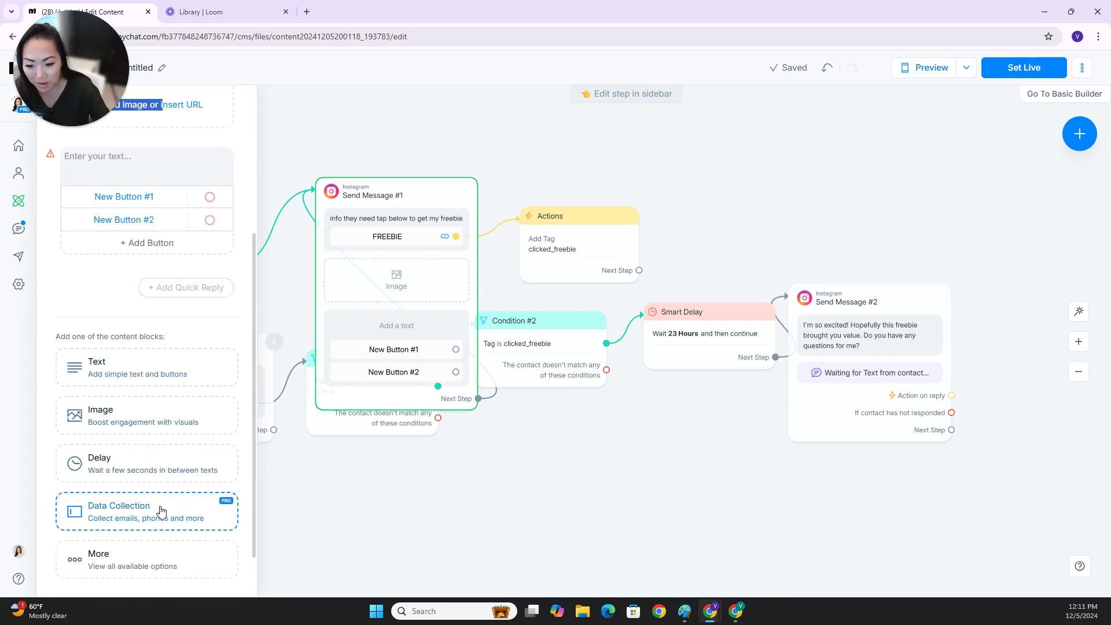
scroll(154, 509, "down", 1)
left_click(150, 512)
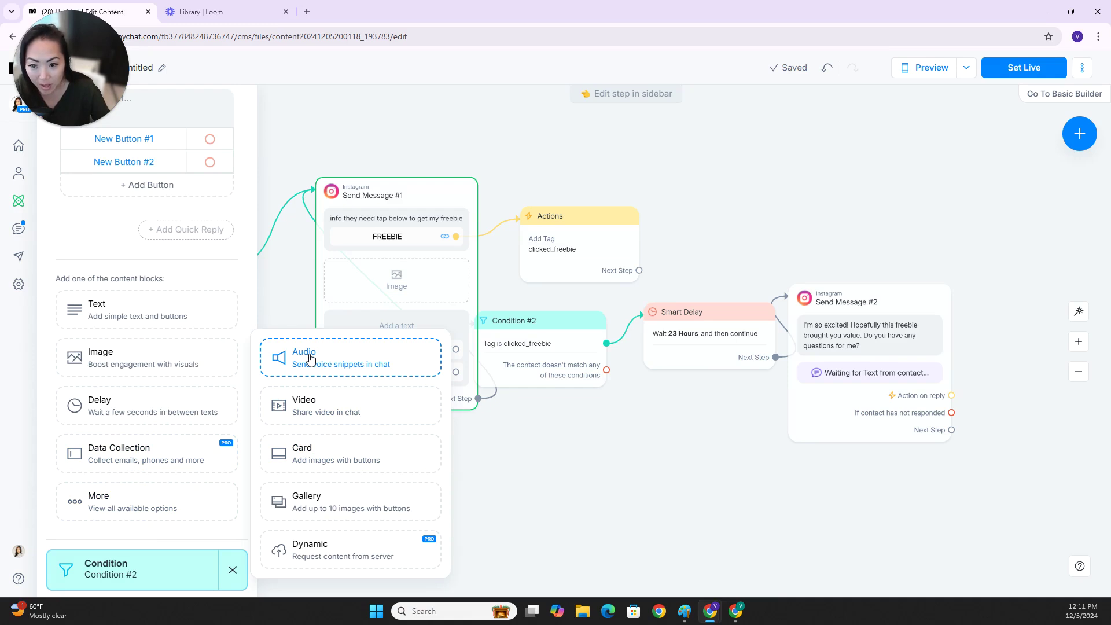
left_click(310, 360)
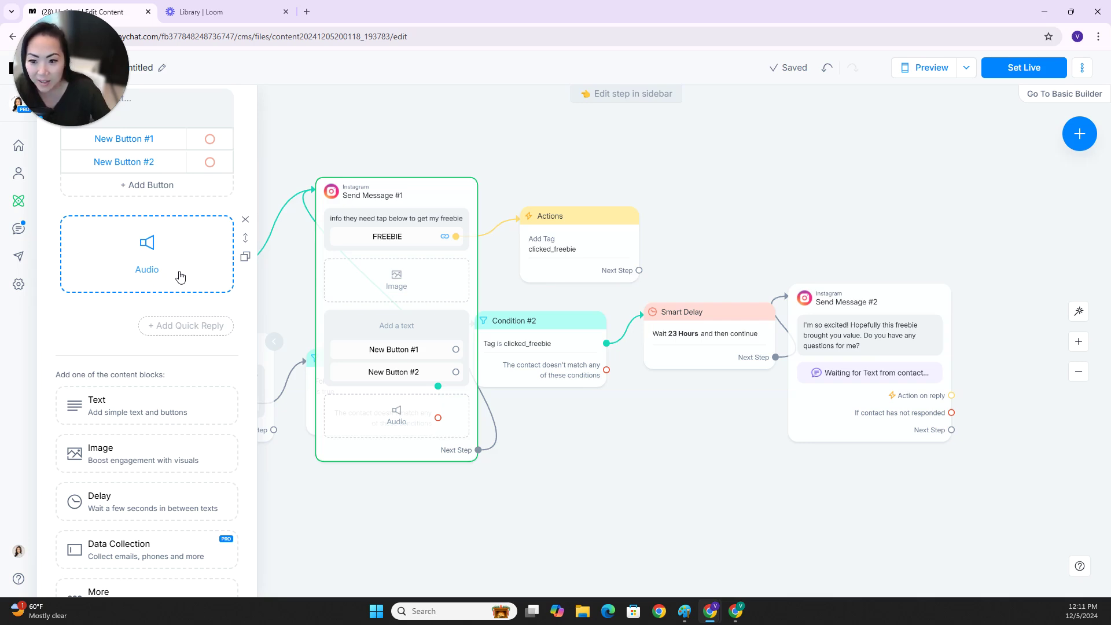
Delete the Image and Audio blocks from Send Message #1
scroll(180, 276, "up", 1)
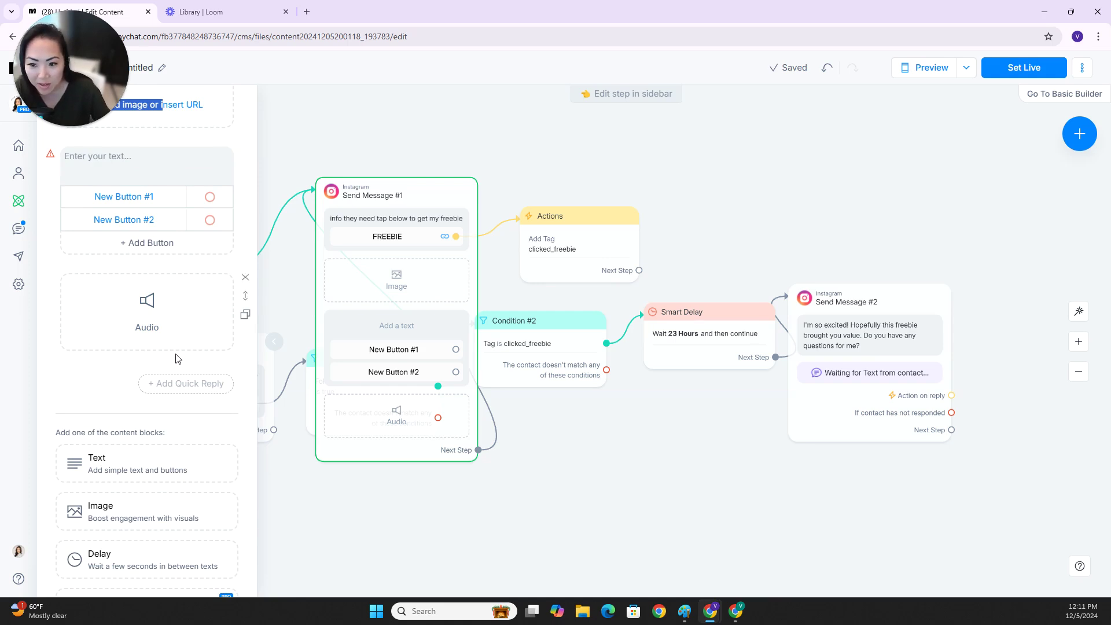
scroll(180, 360, "up", 1)
scroll(248, 362, "up", 2)
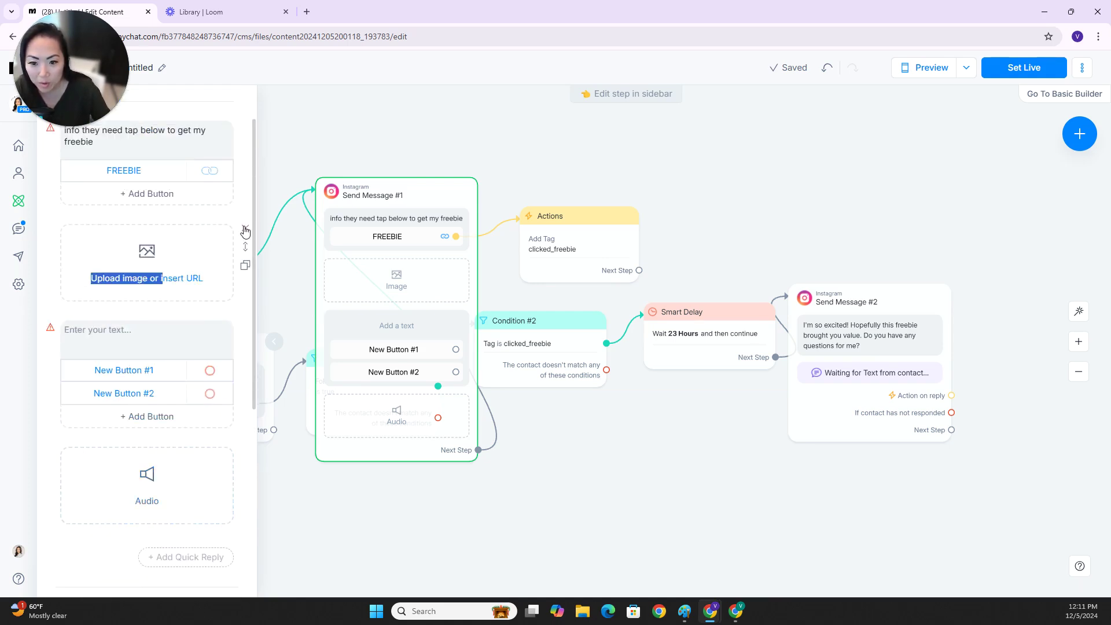
left_click(244, 226)
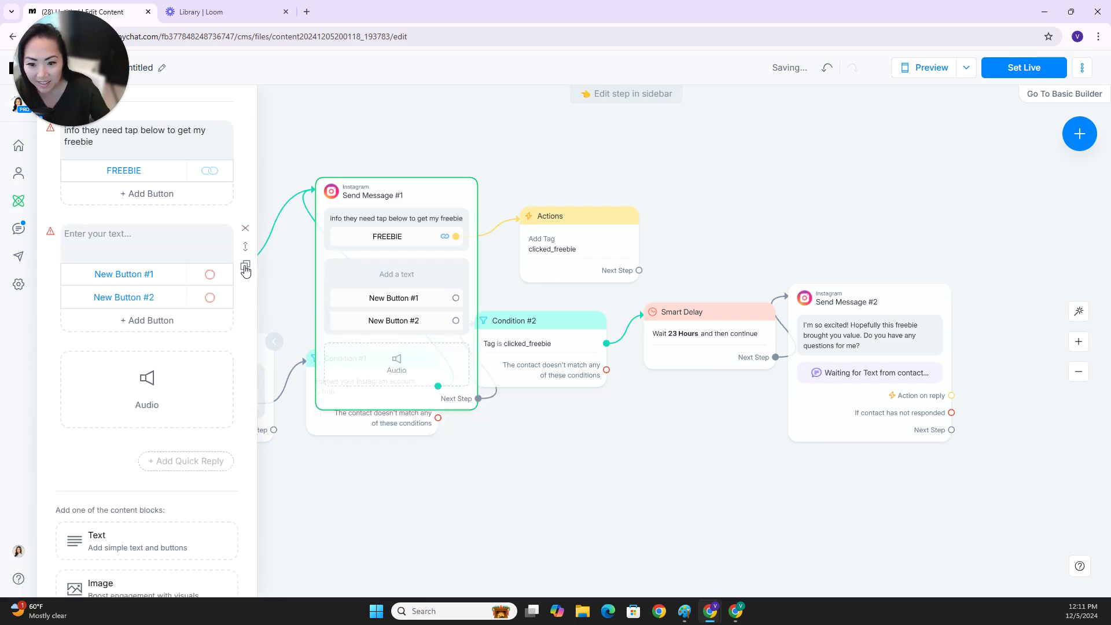
left_click(245, 355)
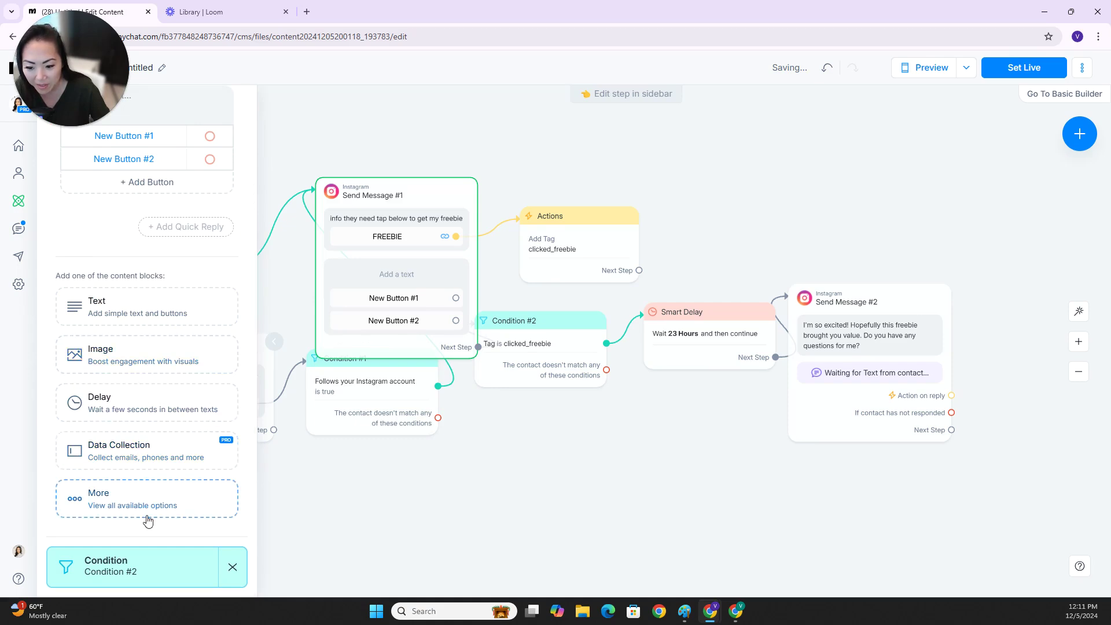
Add a 3-second Delay block followed by a Data Collection block to Send Message #1
left_click(153, 405)
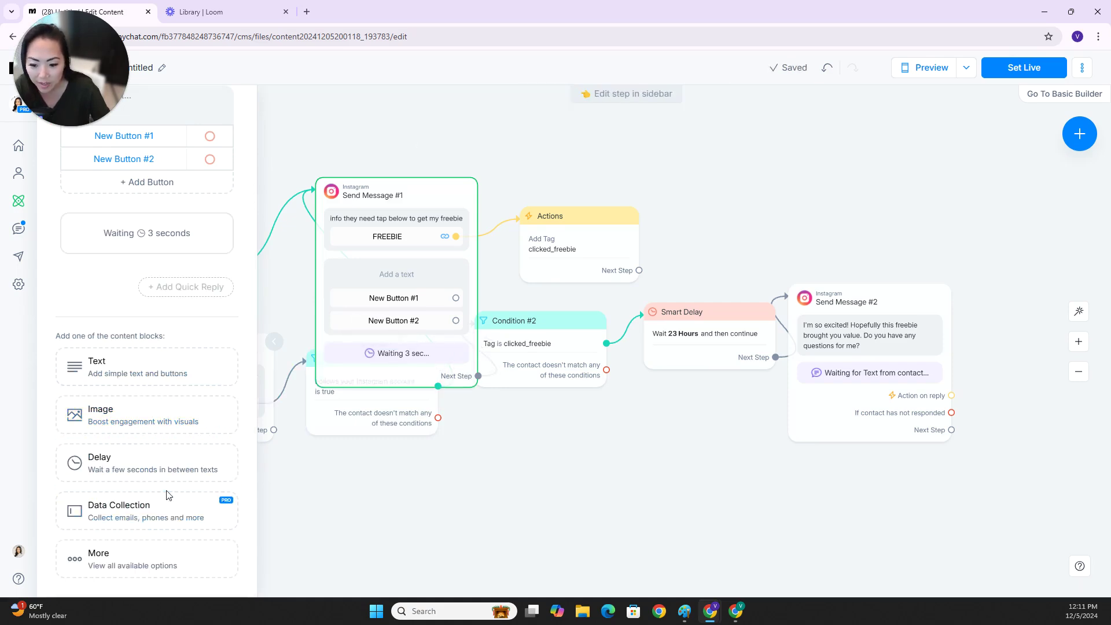
scroll(168, 494, "down", 1)
left_click(166, 460)
Add two more Data Collection blocks to Send Message #1 and set the last one's reply type to Email
scroll(193, 463, "down", 2)
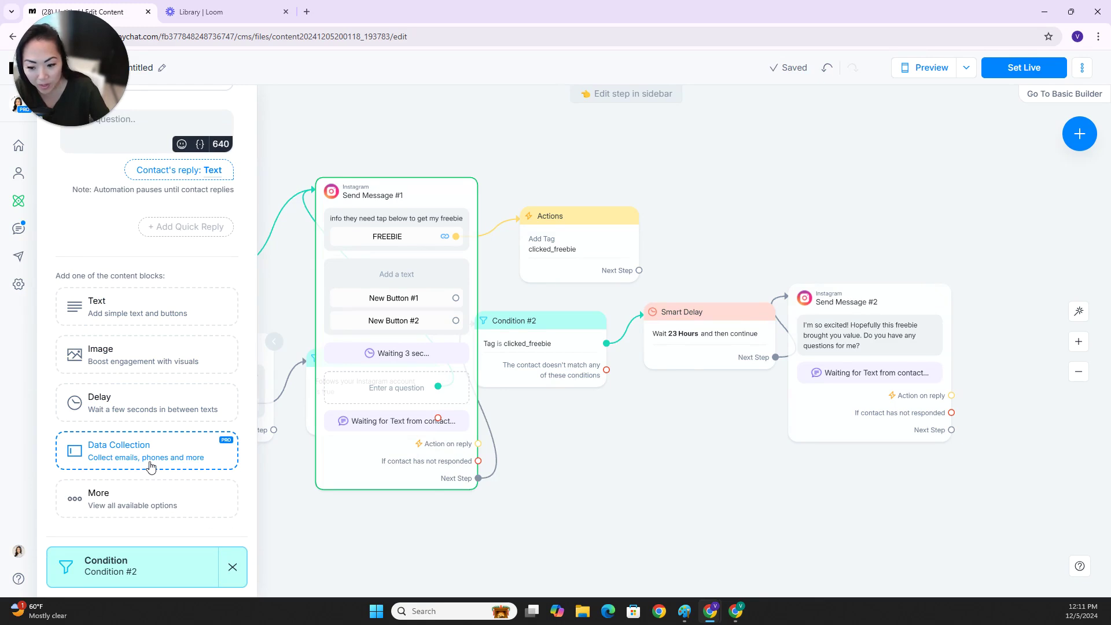
left_click(150, 467)
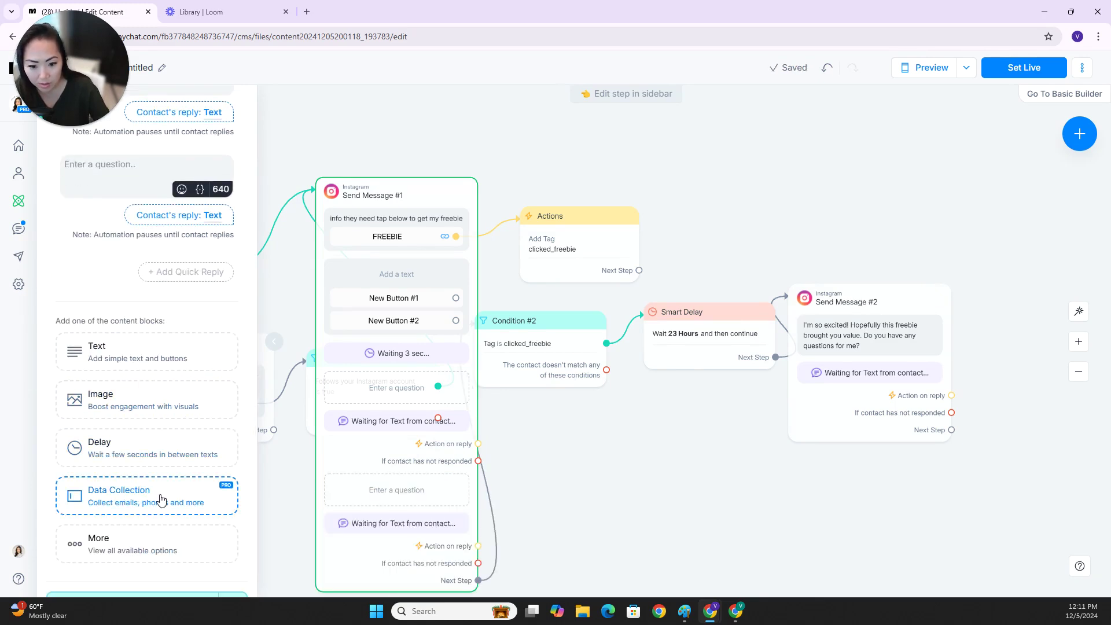
left_click(161, 500)
left_click(216, 322)
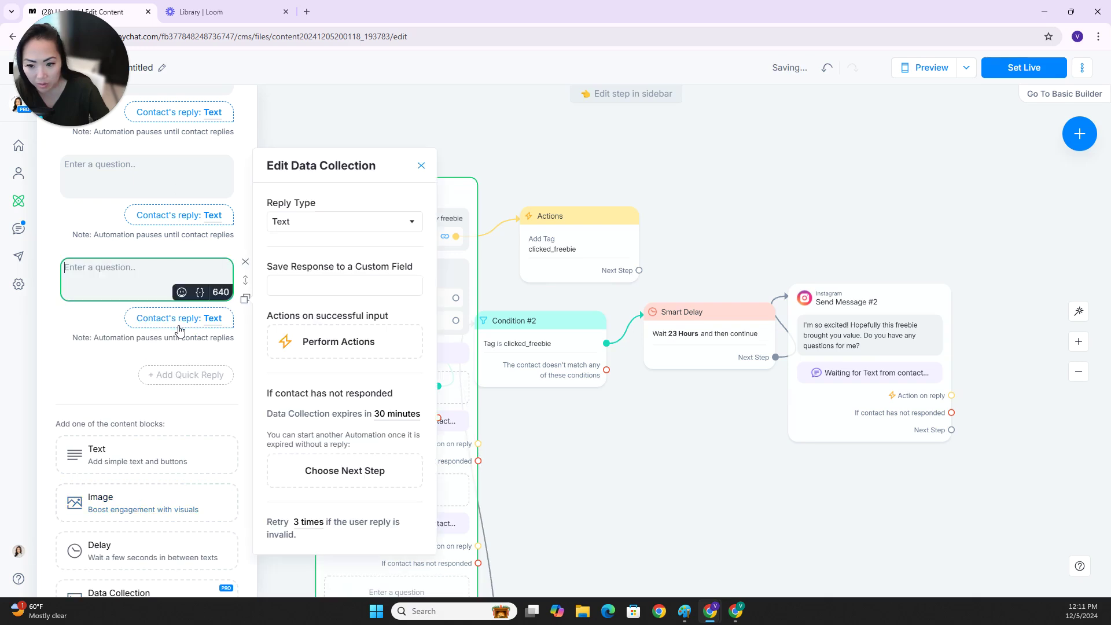
left_click(393, 226)
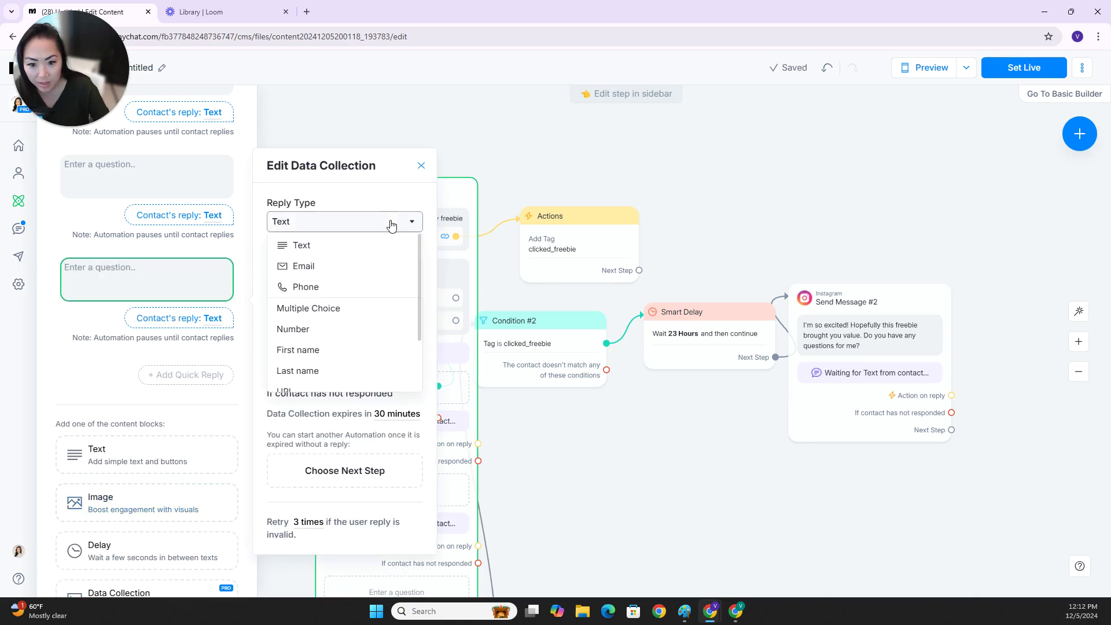
left_click(345, 267)
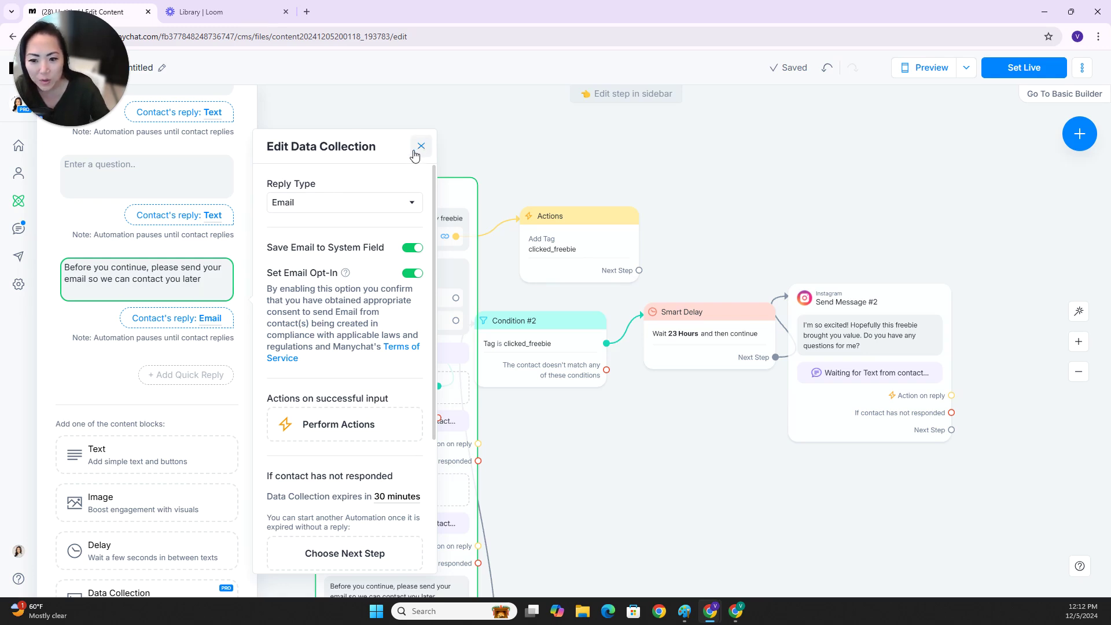
left_click(420, 147)
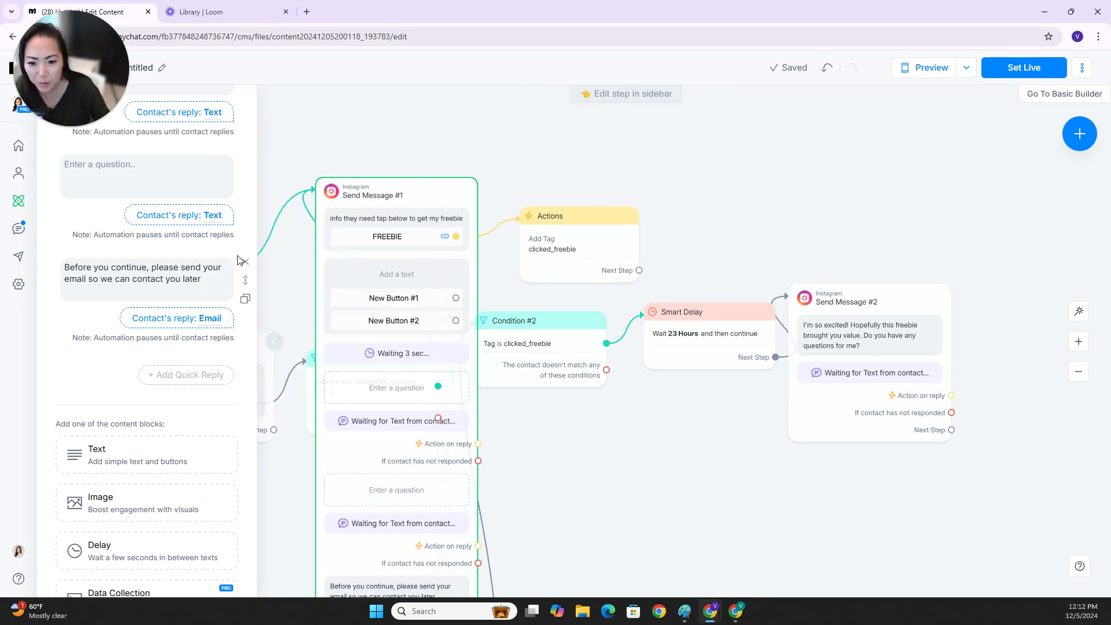
Delete the two extra Data Collection blocks and the empty text block with two buttons from Send Message #1
left_click(243, 264)
left_click(652, 139)
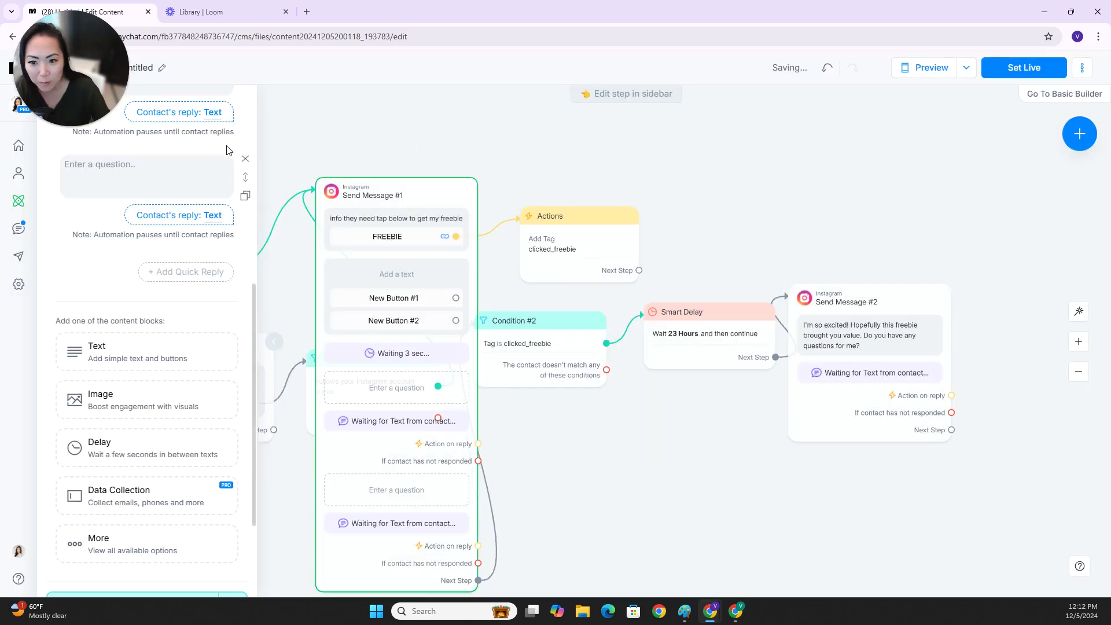
scroll(240, 243, "up", 4)
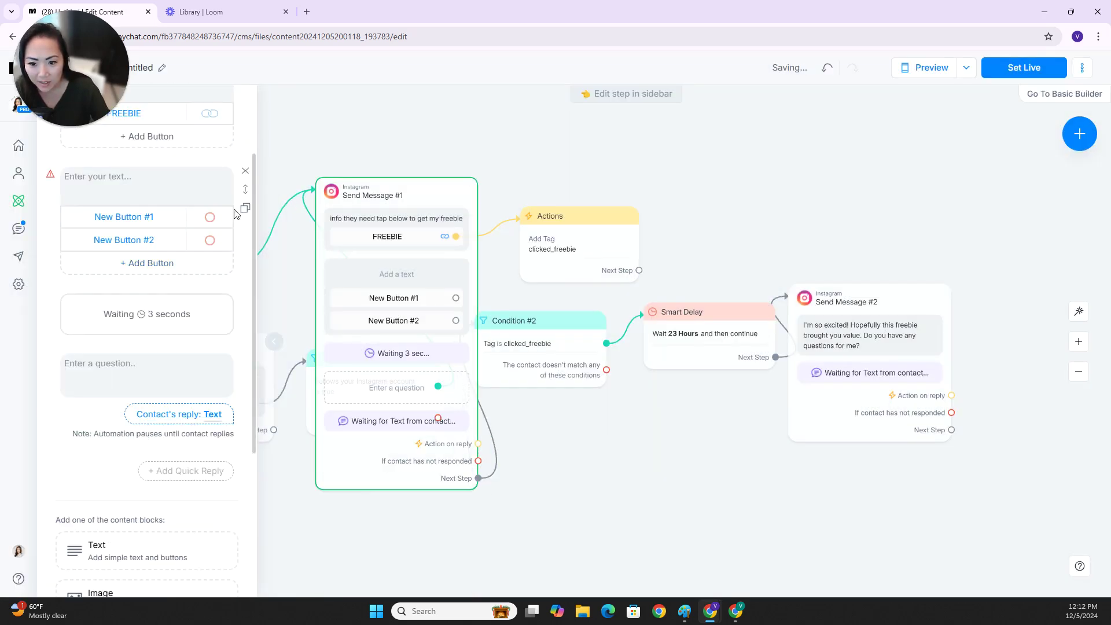
left_click(244, 173)
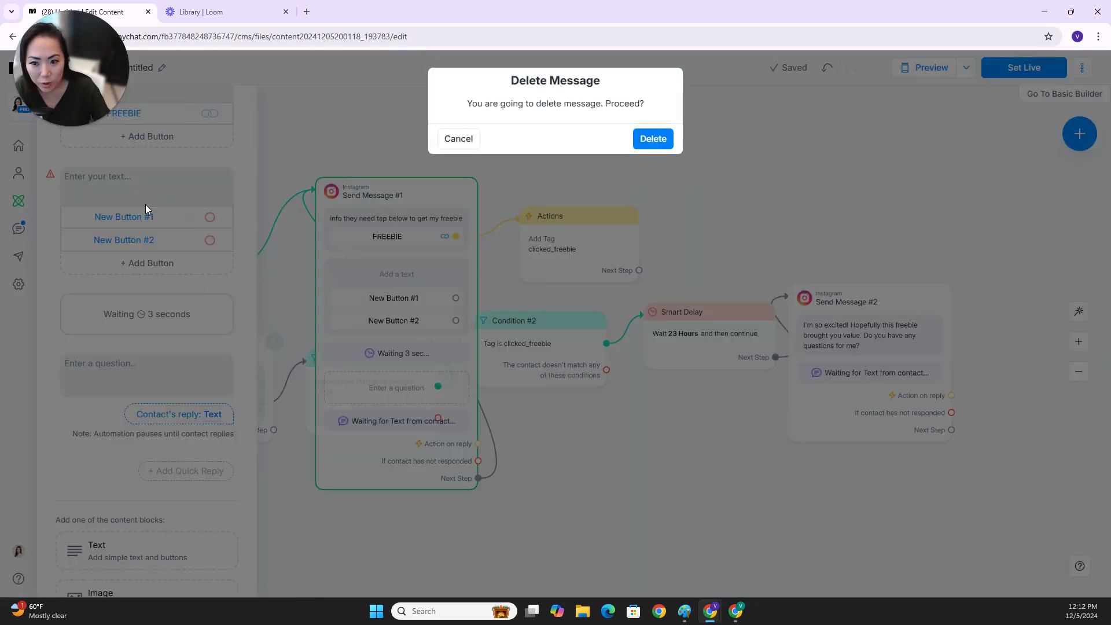
left_click(653, 139)
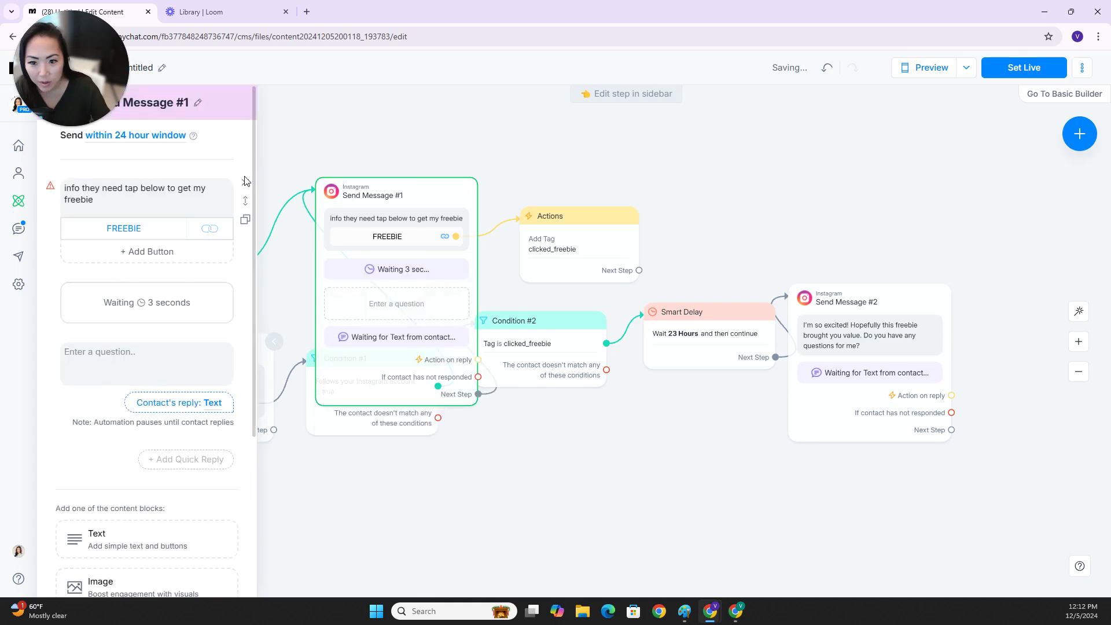
Open the first Condition and view the filters available for adding another condition
left_click(409, 479)
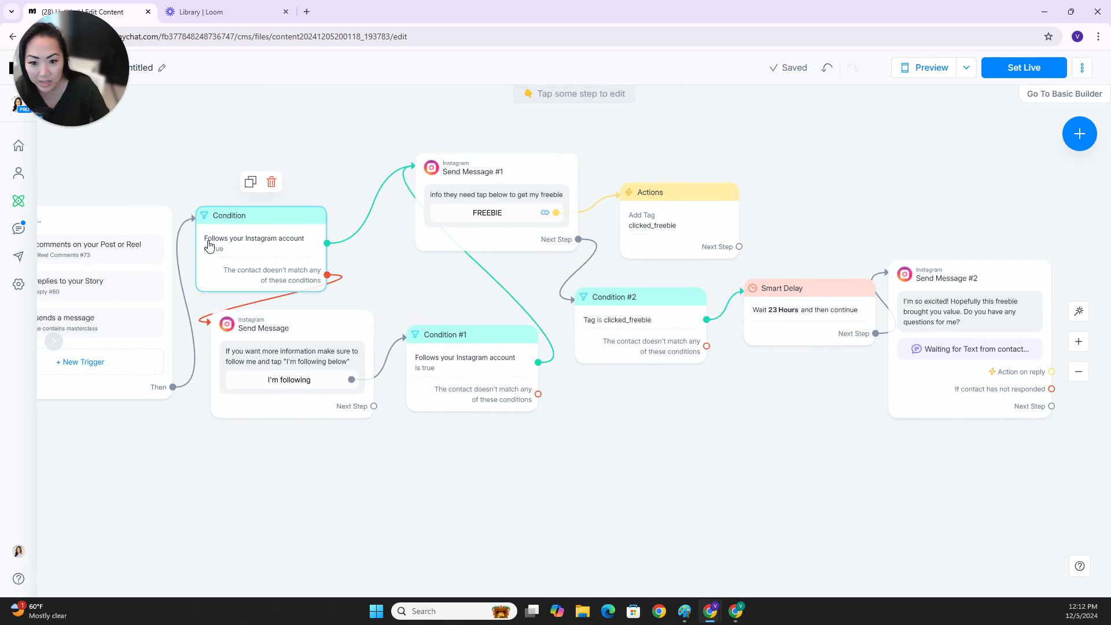
left_click(271, 258)
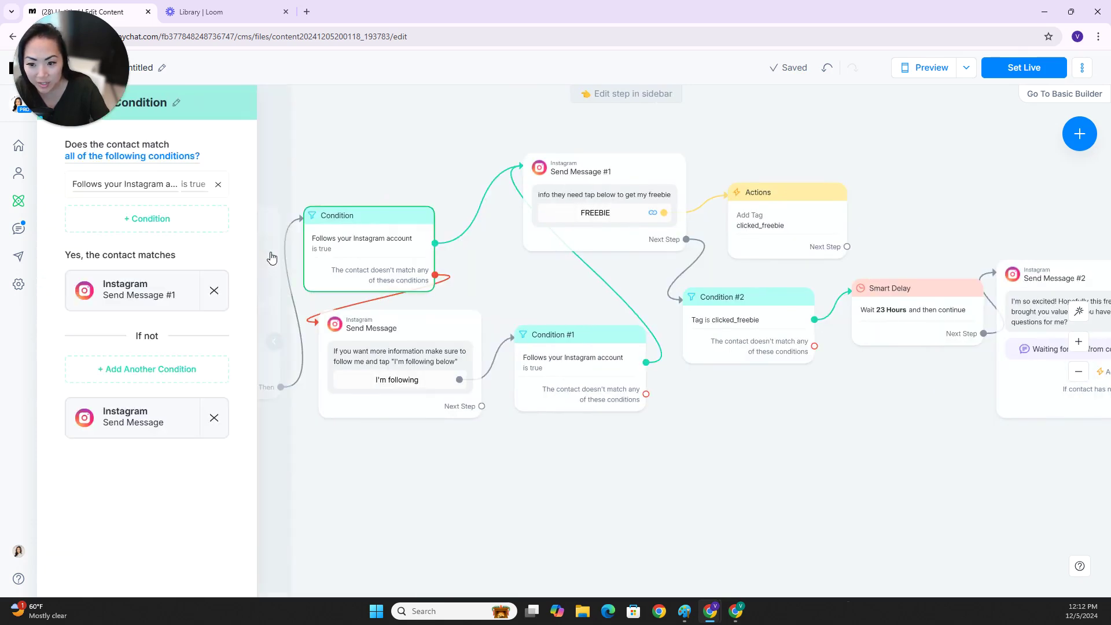
left_click(169, 219)
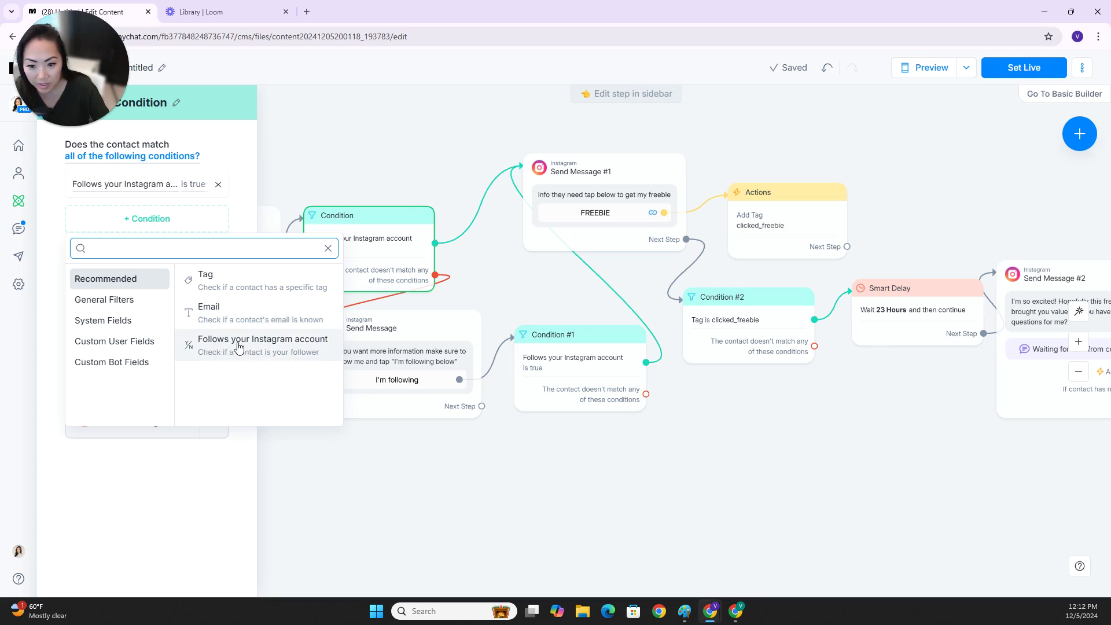
left_click(612, 438)
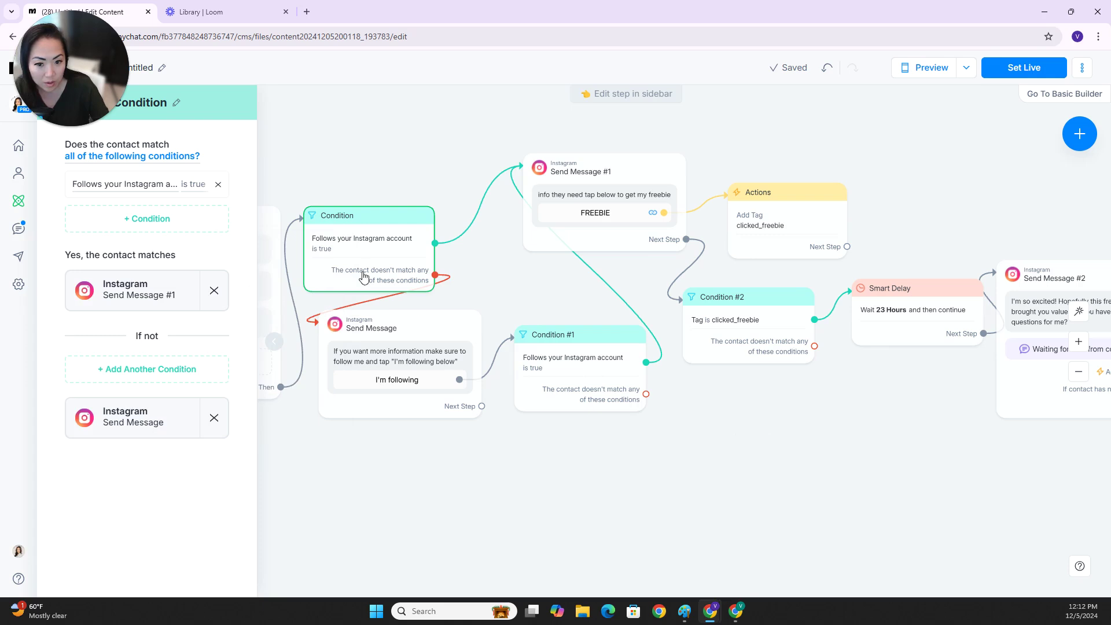
Reposition Condition #2 and shift the Smart Delay step slightly closer to it
scroll(718, 382, "right", 5)
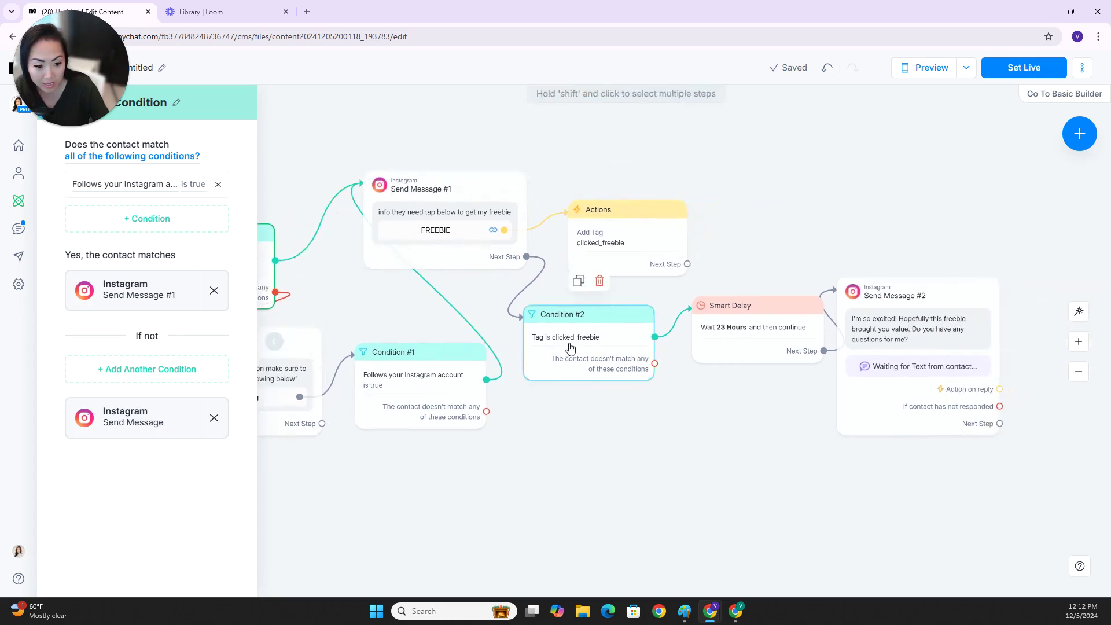
left_click_drag(681, 425, 635, 424)
mouse_move(517, 313)
left_mouse_down()
mouse_move(534, 329)
mouse_move(504, 317)
left_mouse_up()
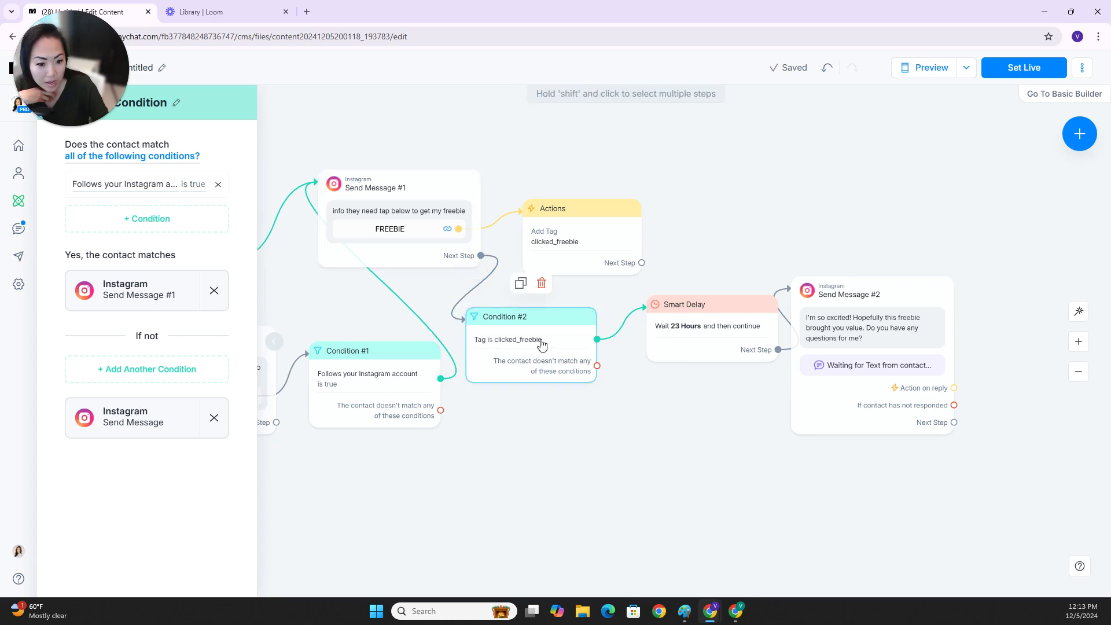
left_click_drag(730, 325, 710, 320)
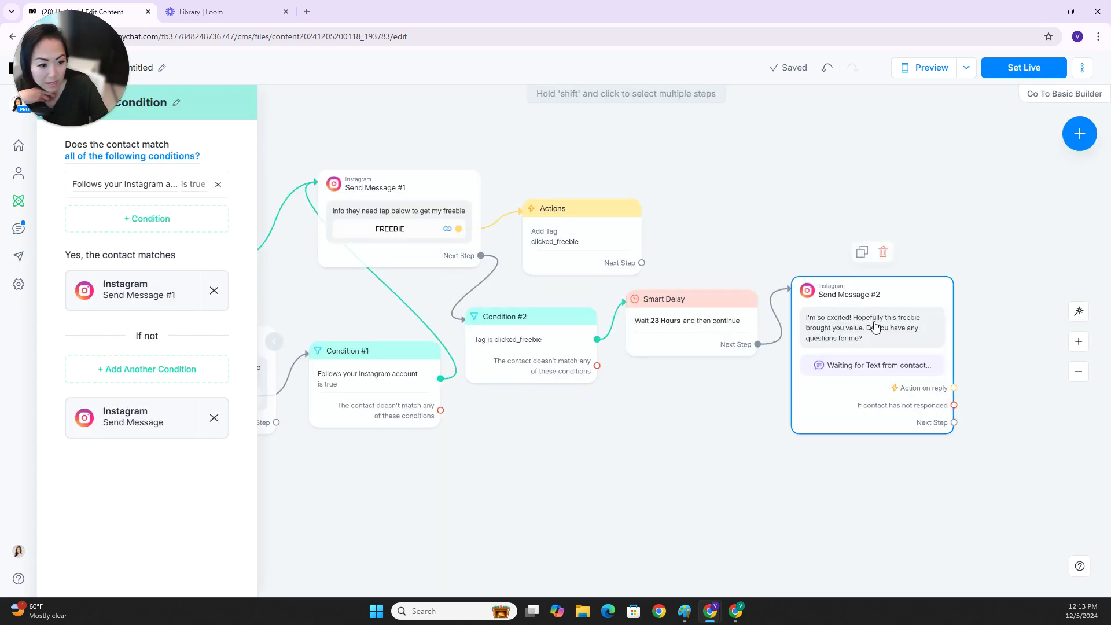
Duplicate Send Message #1 with its FREEBIE button and place the copy below the Smart Delay
left_click_drag(597, 366, 634, 423)
left_click(563, 156)
left_click(397, 186)
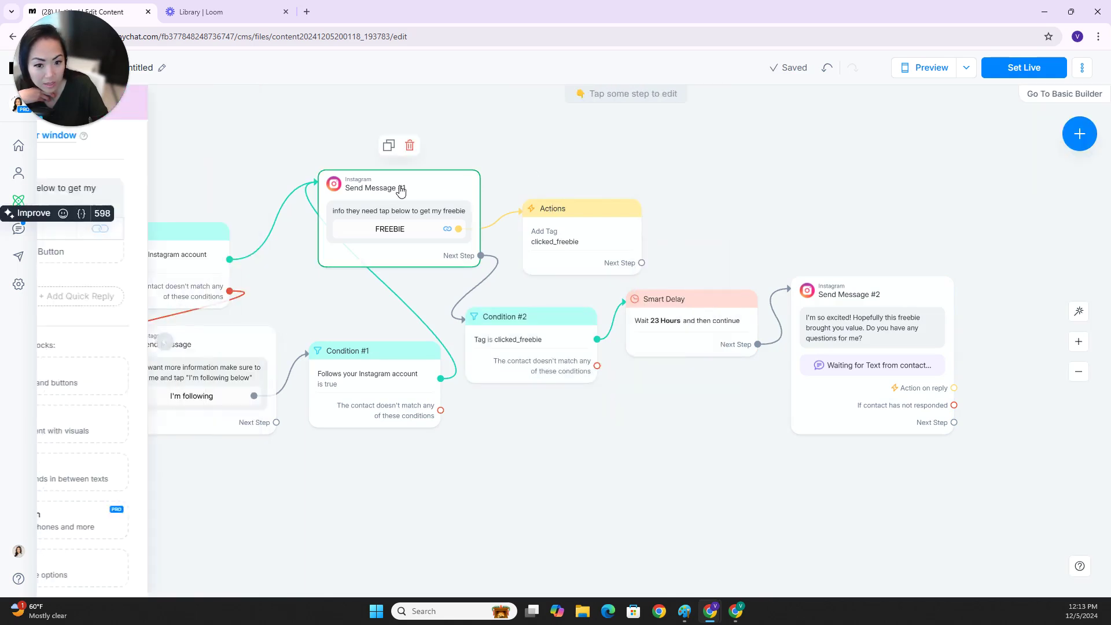
left_click(388, 147)
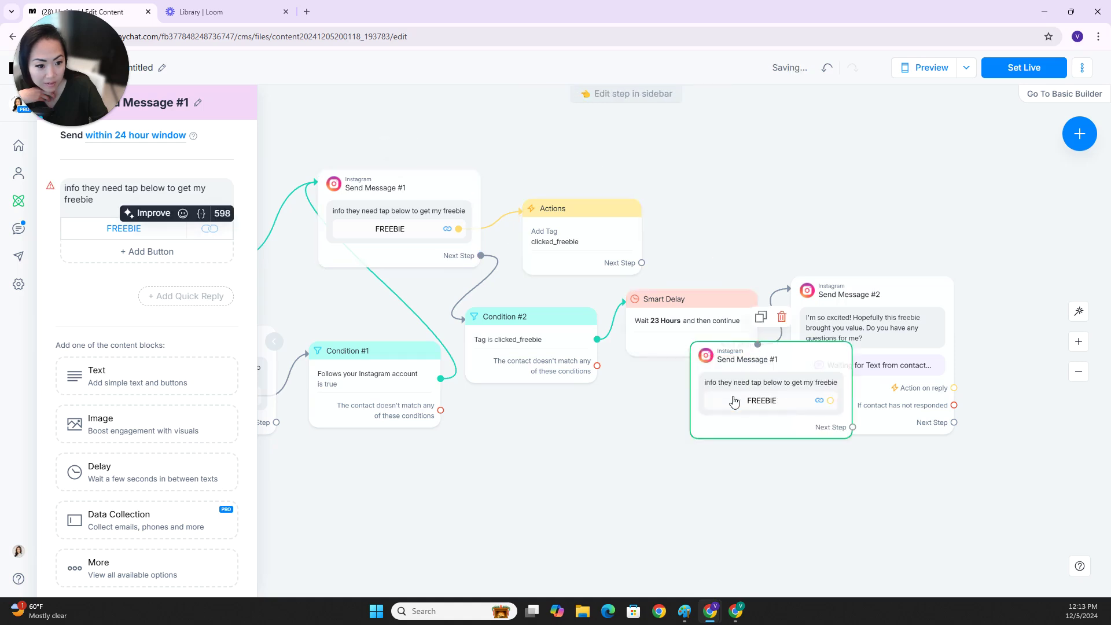
left_click(664, 449)
Connect Condition #2's non-matching output to the copied message and move that copy slightly closer
left_click(598, 365)
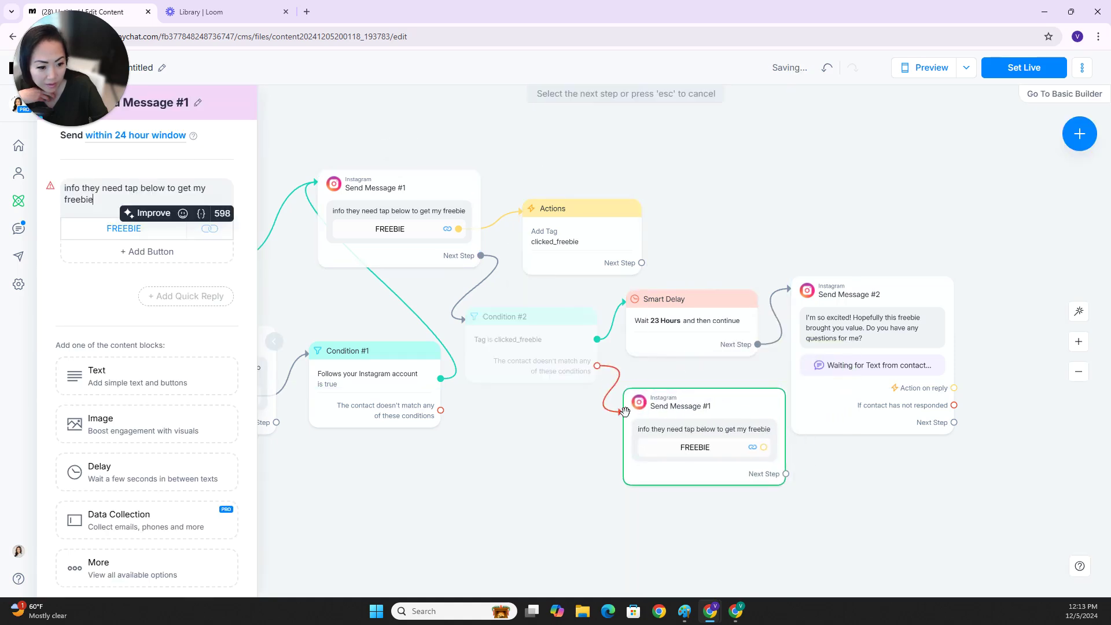
left_click(630, 410)
left_click_drag(667, 431, 654, 429)
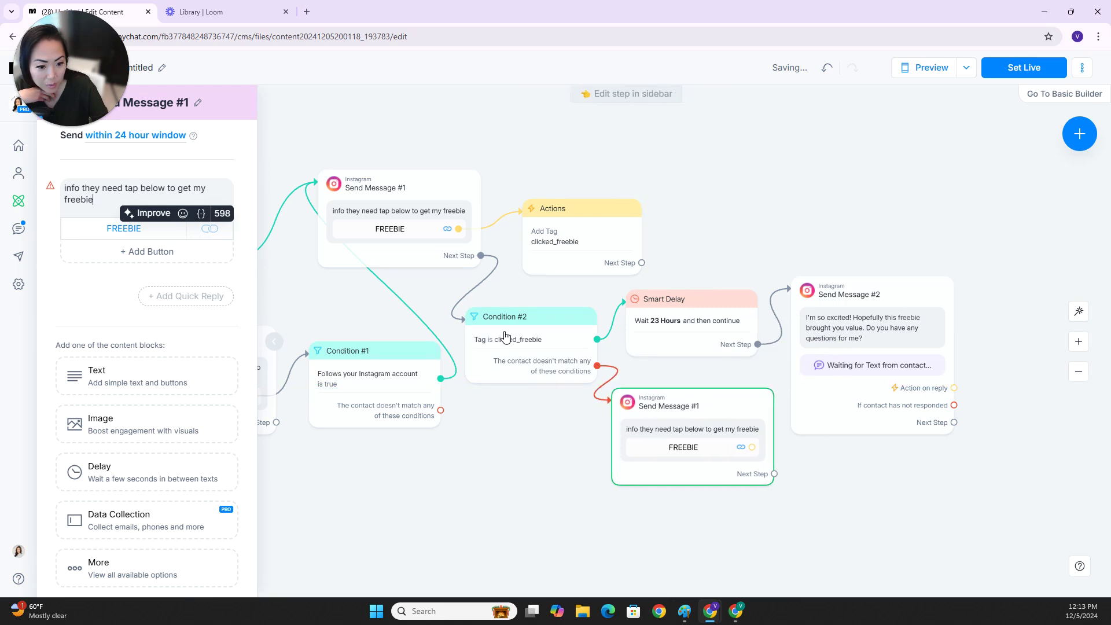
left_click(547, 234)
left_click(417, 234)
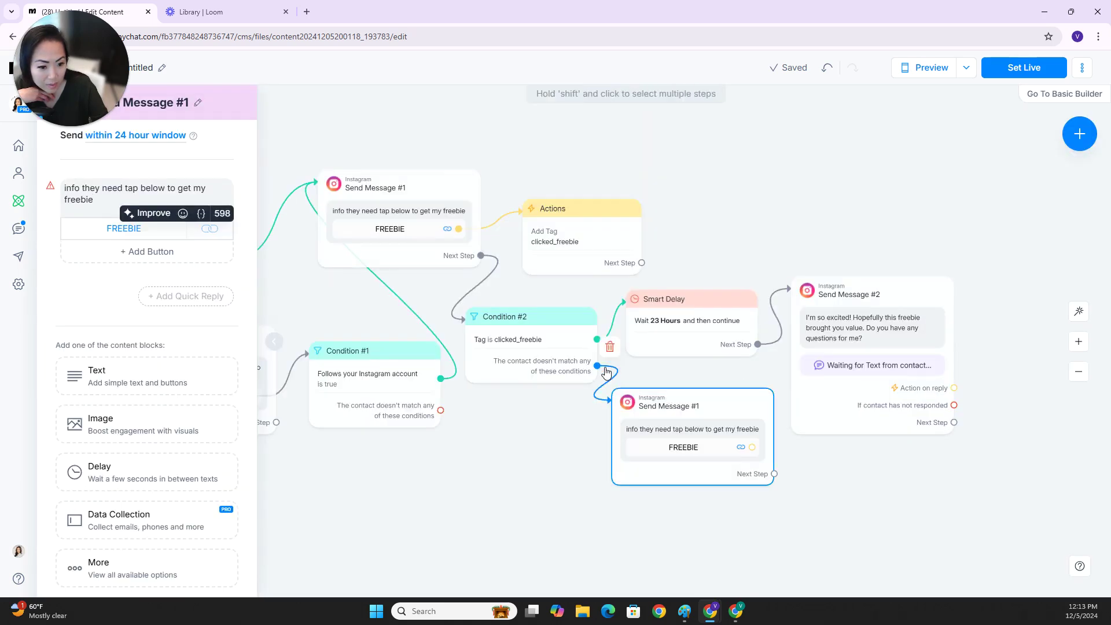
Duplicate the 23-hour Smart Delay and connect Condition #2's non-matching output to the copy
mouse_move(648, 342)
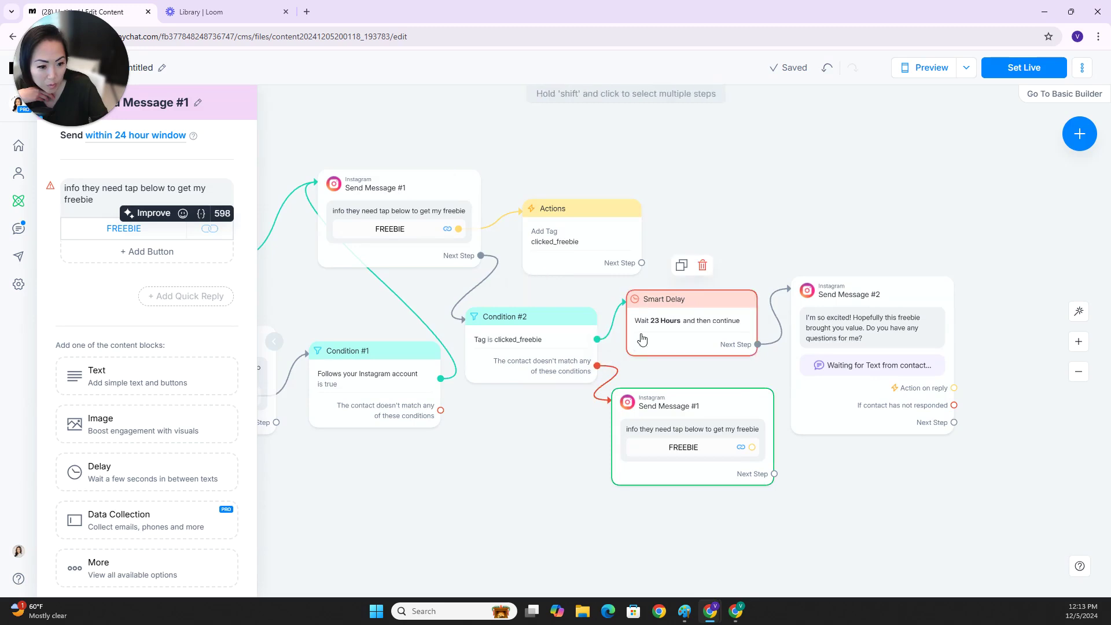
left_click(682, 265)
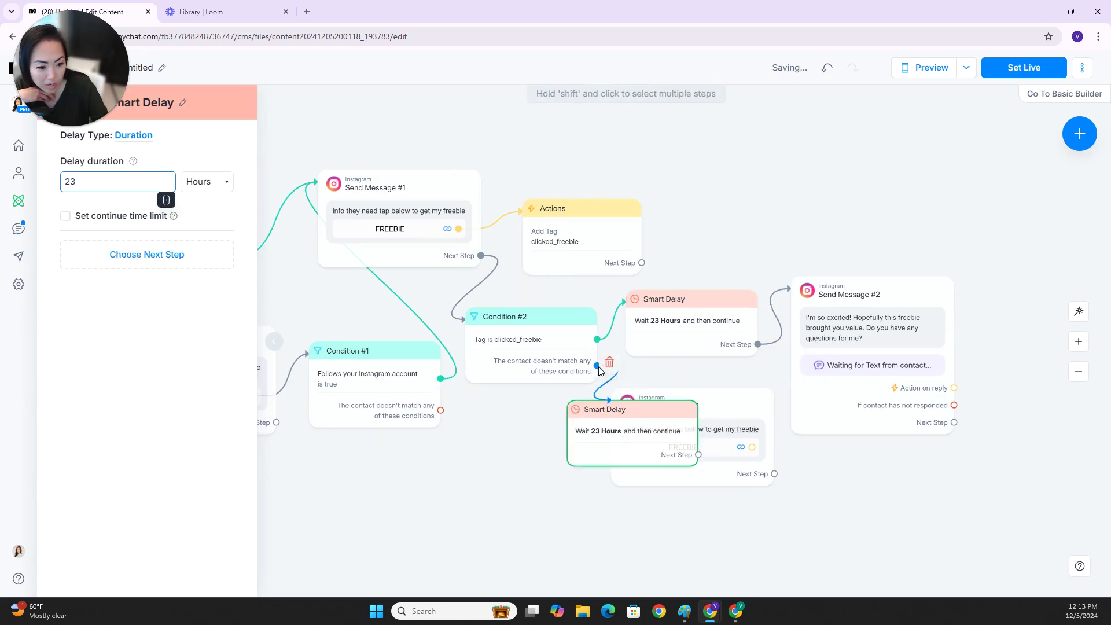
left_click(598, 399)
Move the copied message diagonally below the second Smart Delay and connect that delay's next step to it
left_click_drag(737, 427, 847, 496)
scroll(912, 467, "down", 2)
scroll(912, 466, "right", 2)
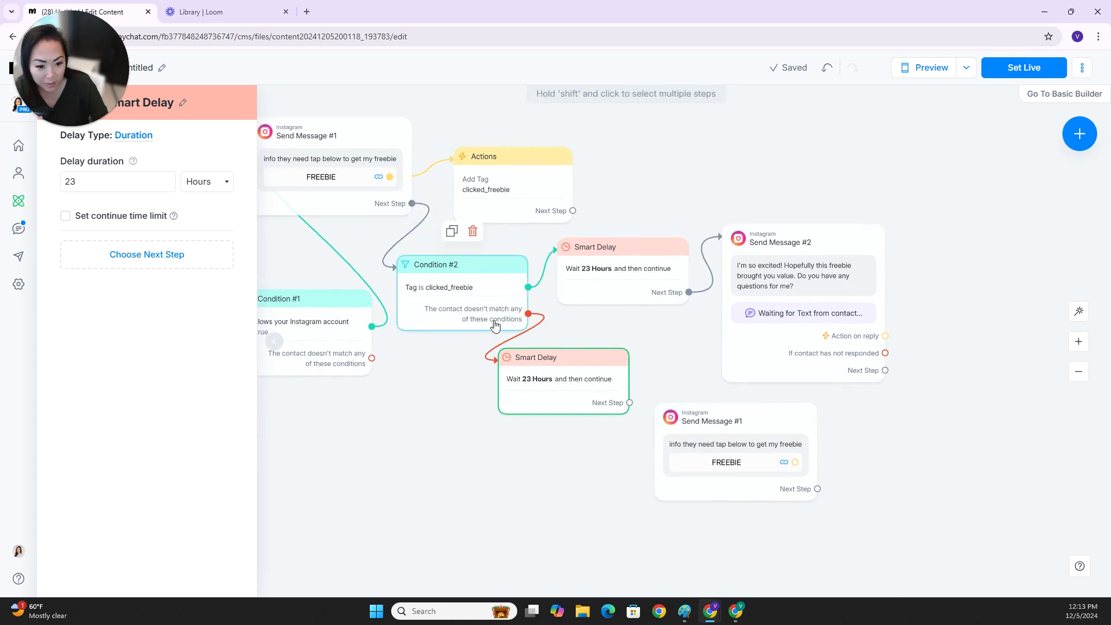
left_click_drag(630, 403, 676, 431)
Replace the copied message's text with "Are you still interested in grabbing my freebie. grab it below"
left_click(702, 429)
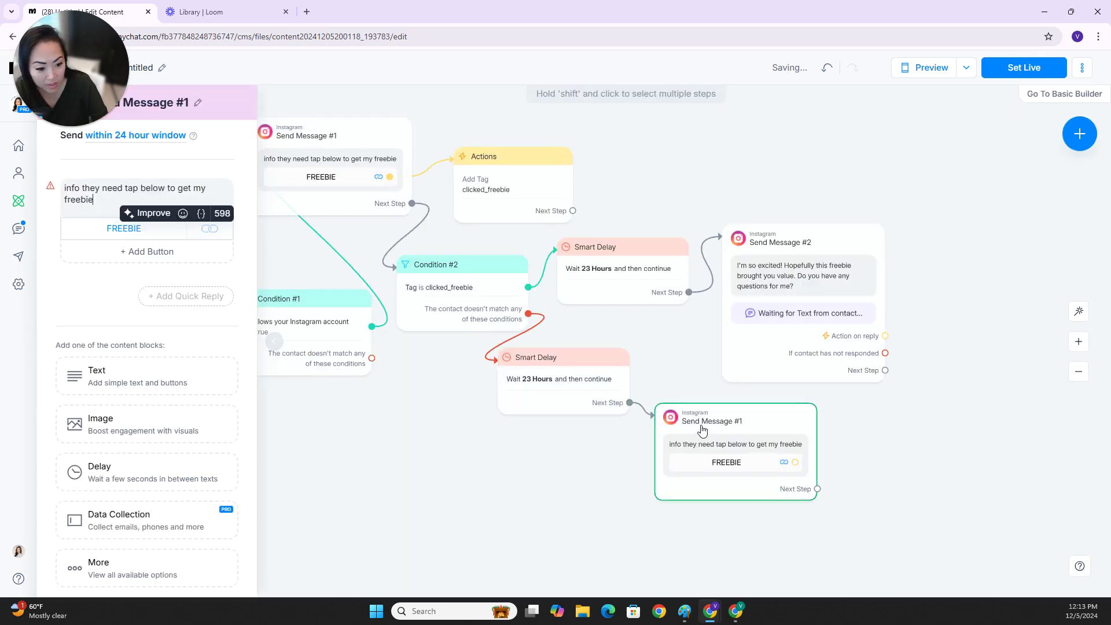
left_click(66, 187)
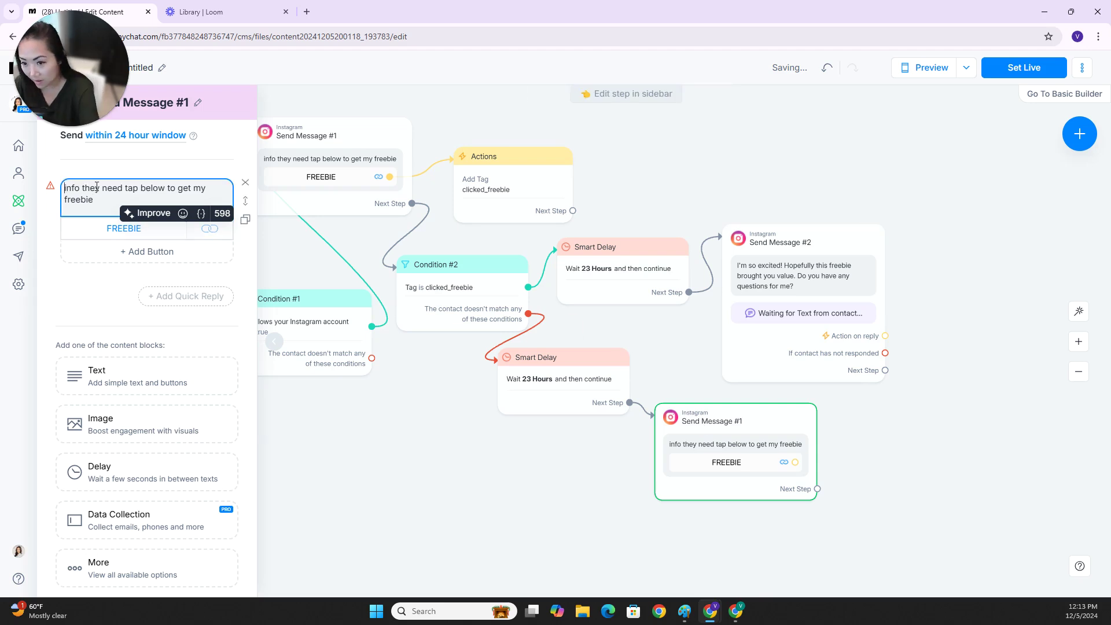
type("Are you still in")
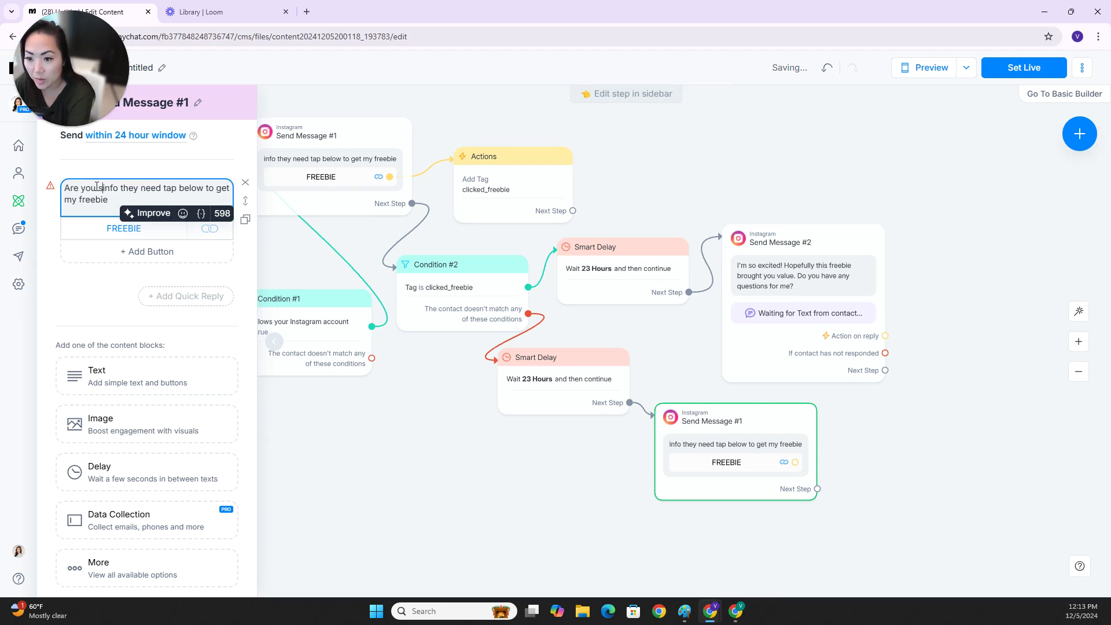
type("terested")
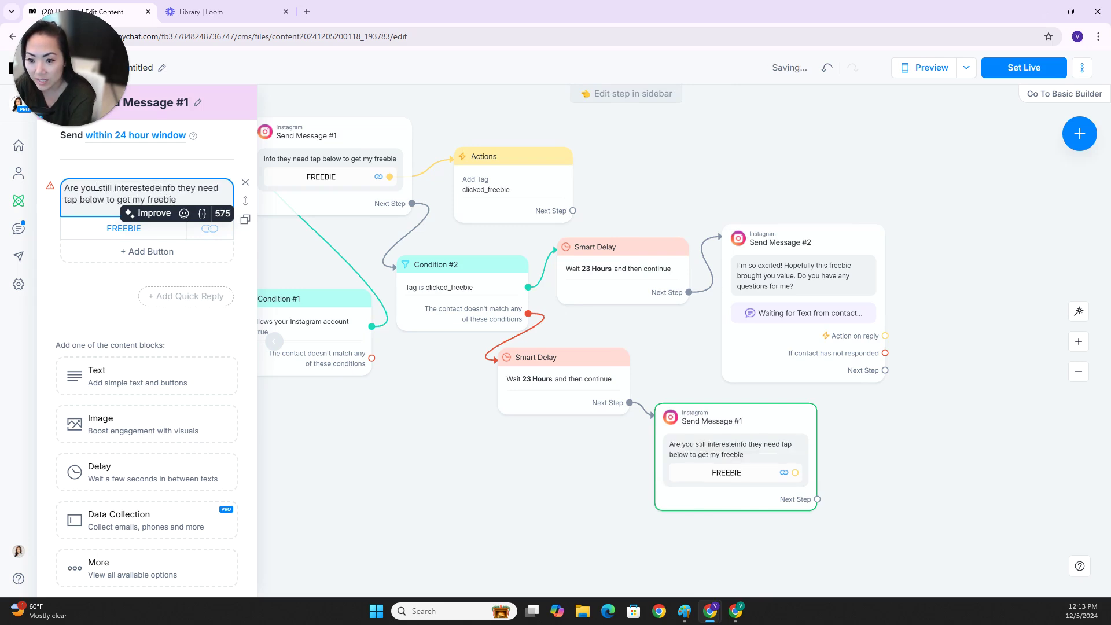
type(" in grabbing my ")
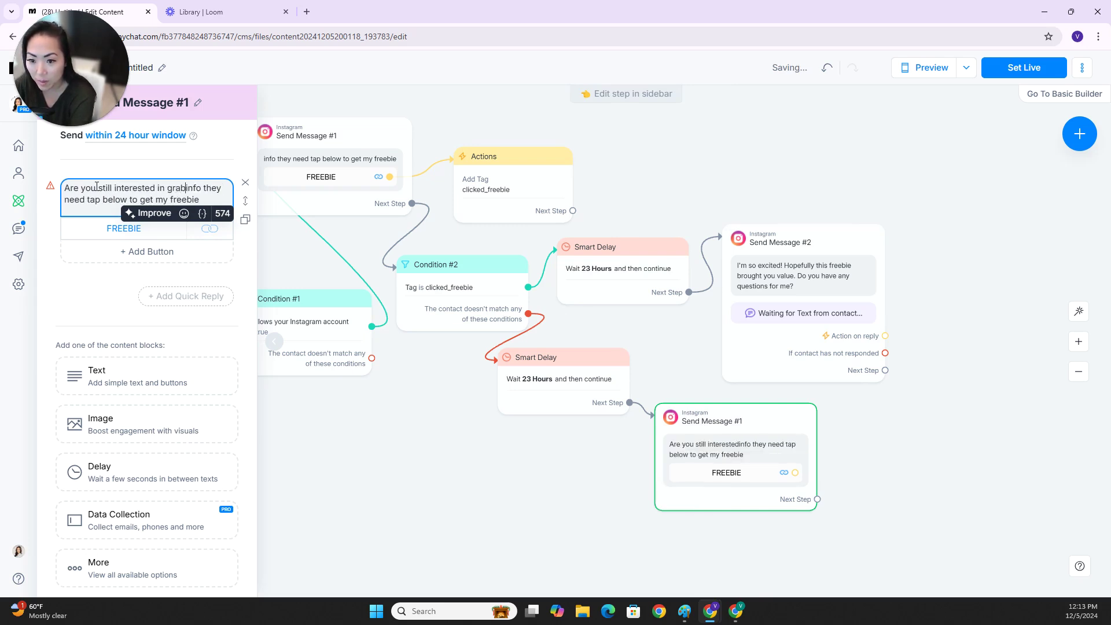
type("freebie.")
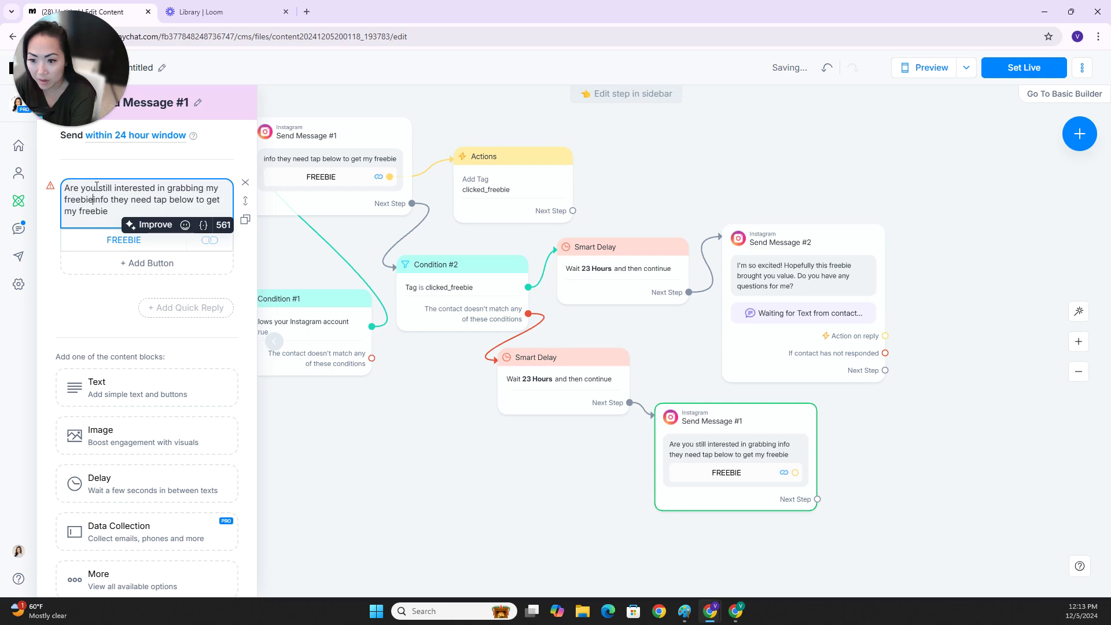
key("Delete")
key("Delete")
key("Delete")
key("Delete")
key("Delete")
key("Delete")
key("Delete")
key("Delete")
key("Delete")
key("Delete")
key("Delete")
key("Delete")
key("Delete")
key("Delete")
key("Delete")
key("Delete")
key("Delete")
key("Delete")
key("Delete")
key("Delete")
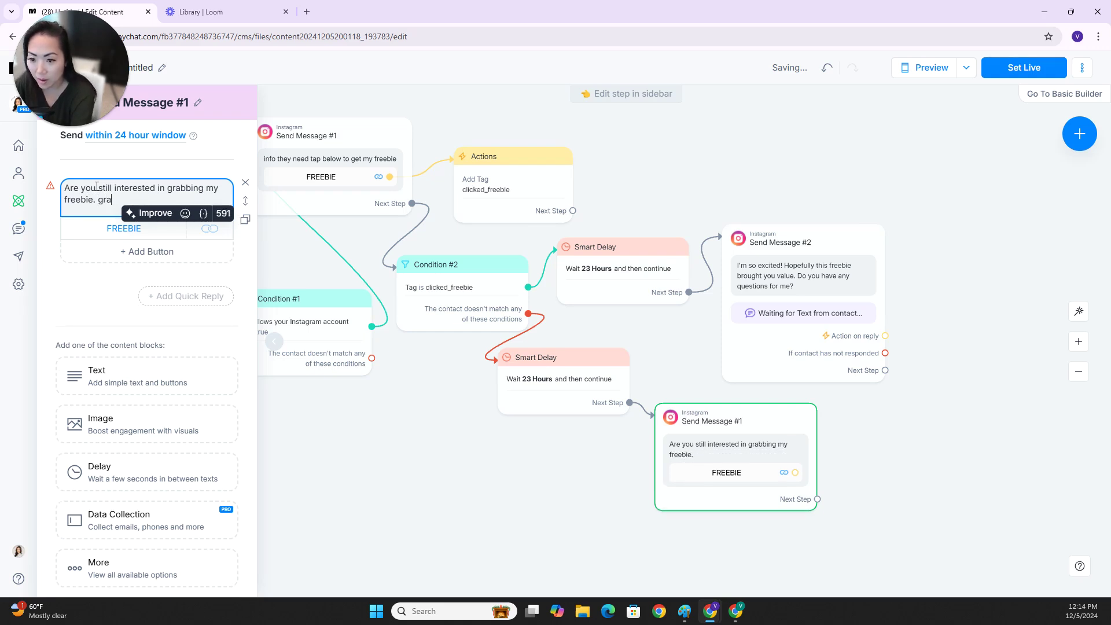
left_click(287, 443)
left_click_drag(293, 489, 578, 496)
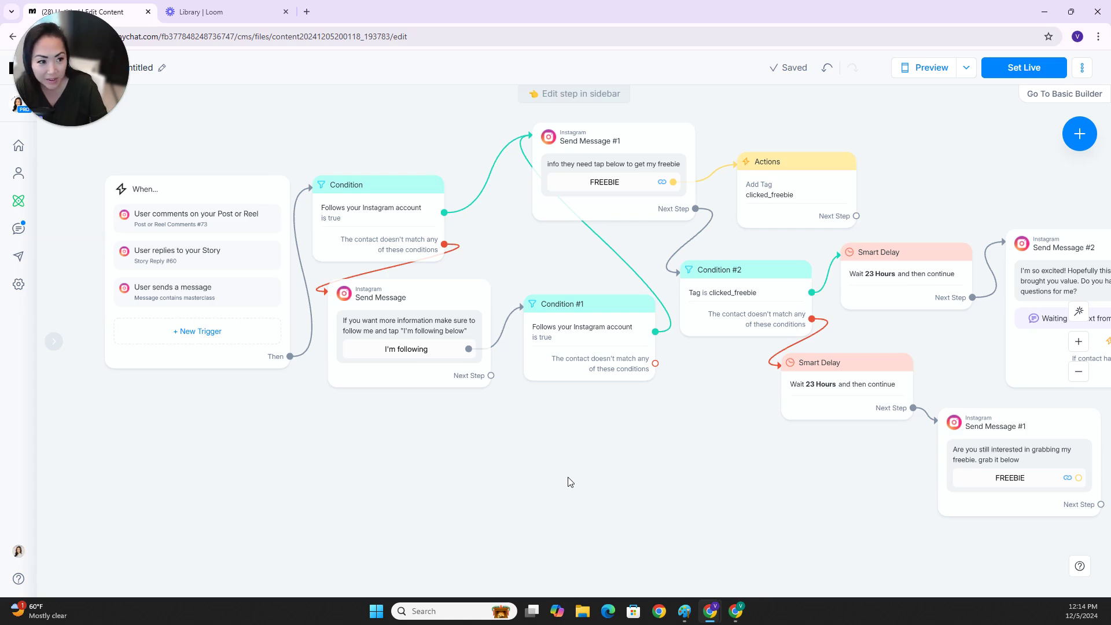
left_click_drag(570, 482, 532, 490)
left_click_drag(489, 496, 540, 511)
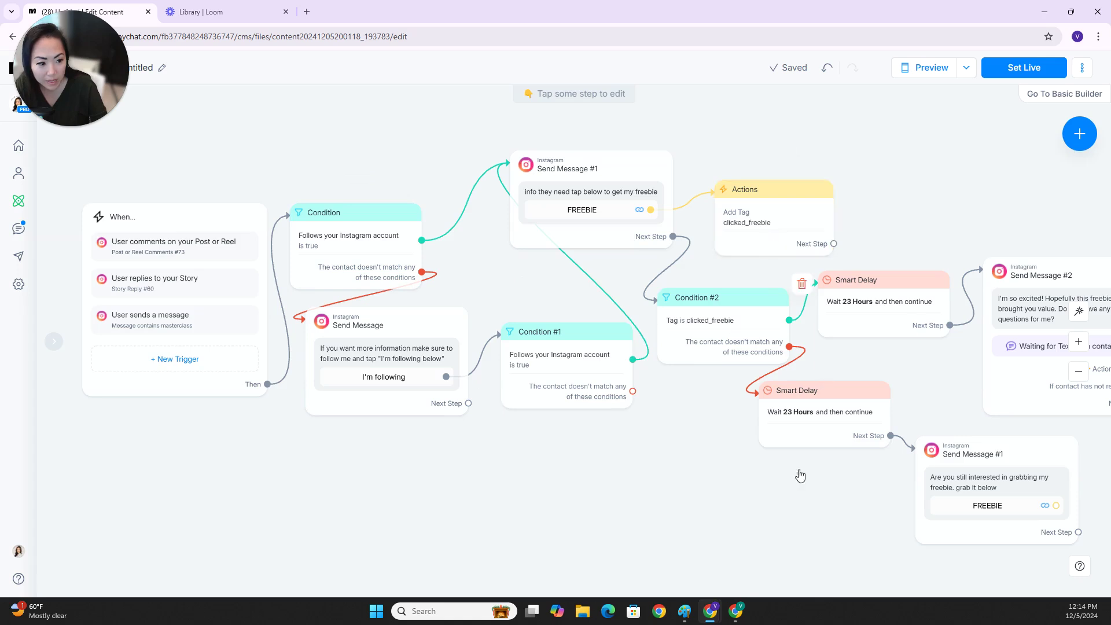
scroll(822, 375, "right", 3)
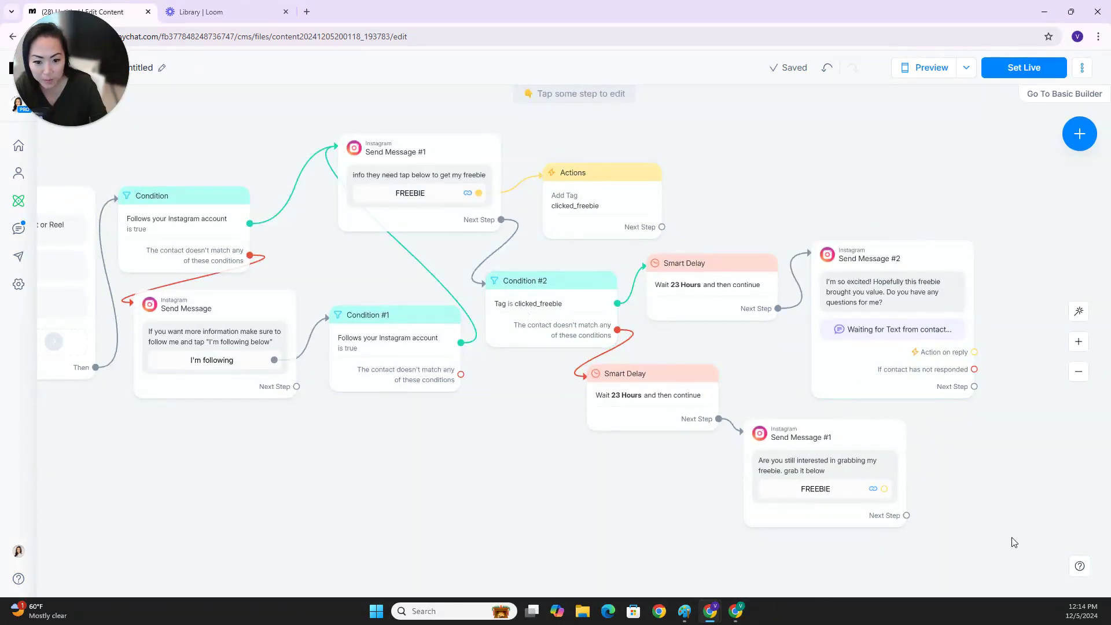